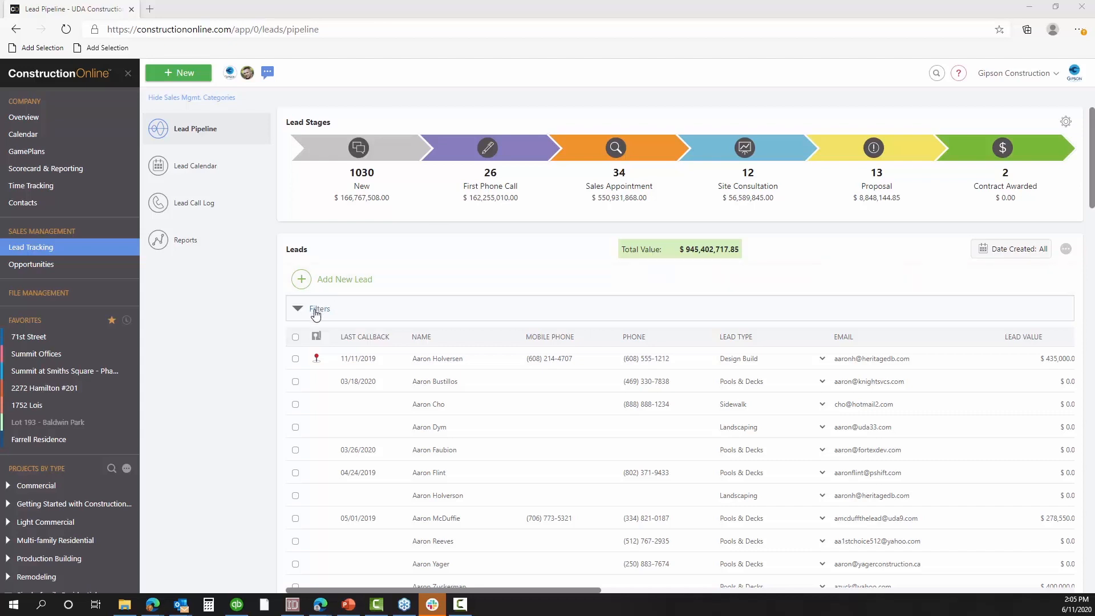
# Filter the leads list to the Open status and collapse the filter options
pyautogui.scroll(-1, 319, 311)
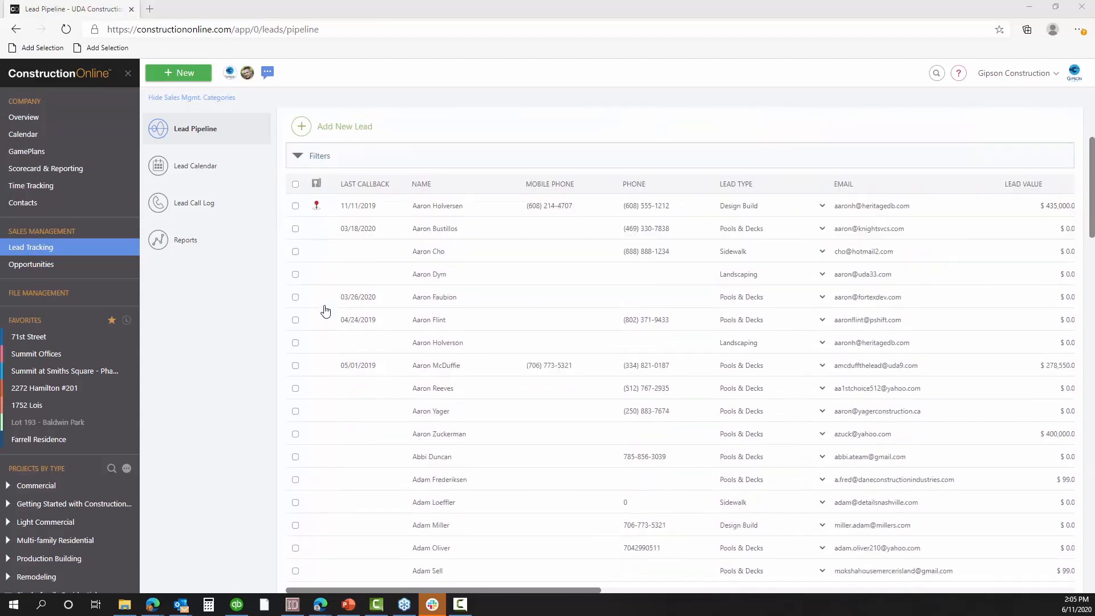
pyautogui.scroll(1, 325, 309)
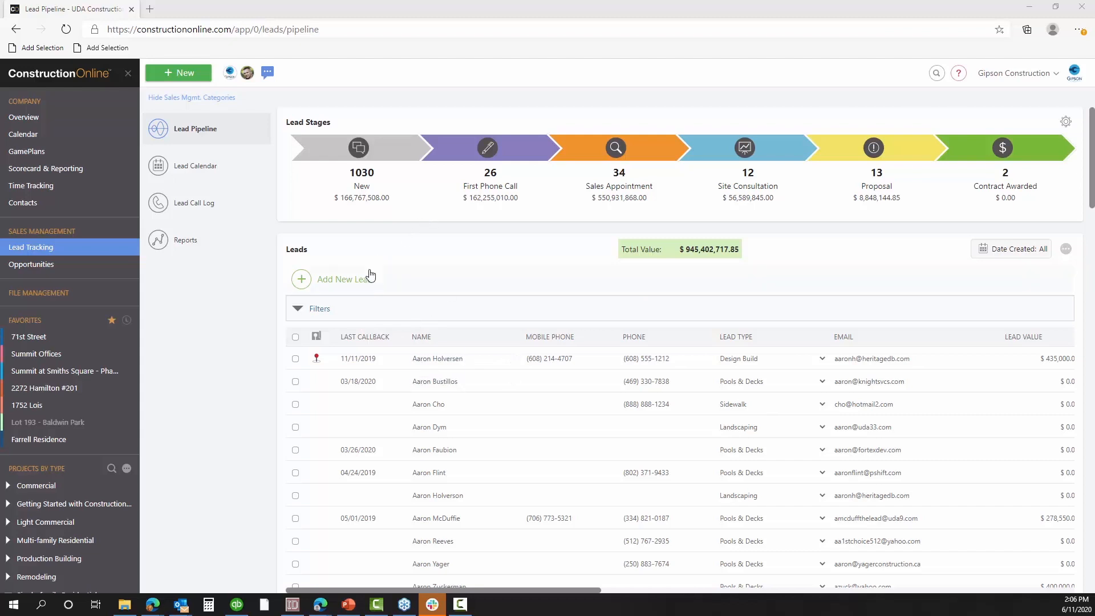
pyautogui.click(318, 309)
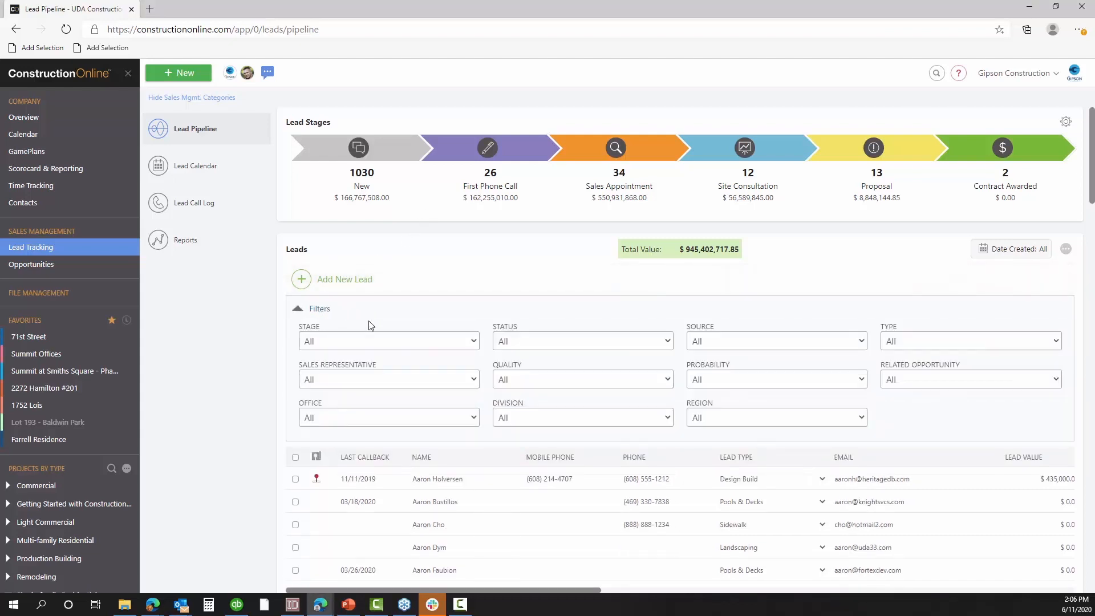
pyautogui.click(499, 343)
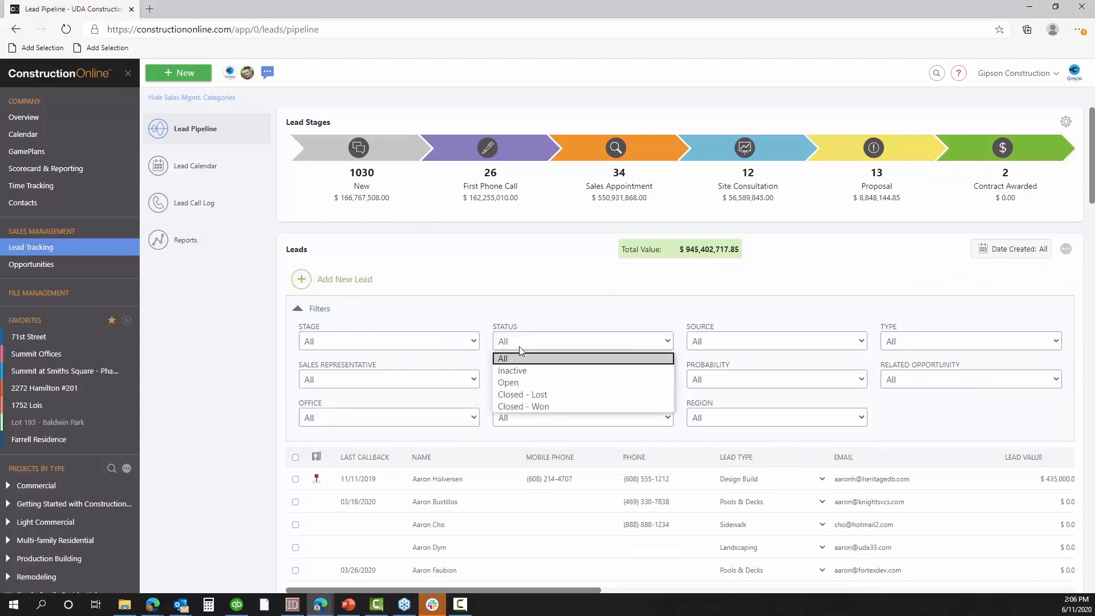
pyautogui.click(510, 383)
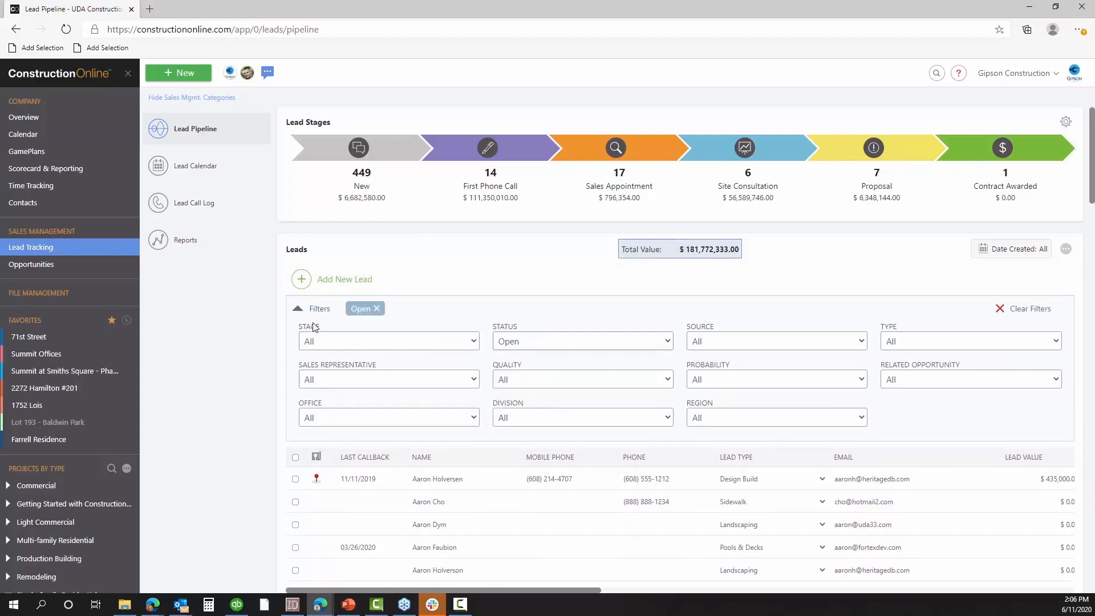
pyautogui.click(298, 308)
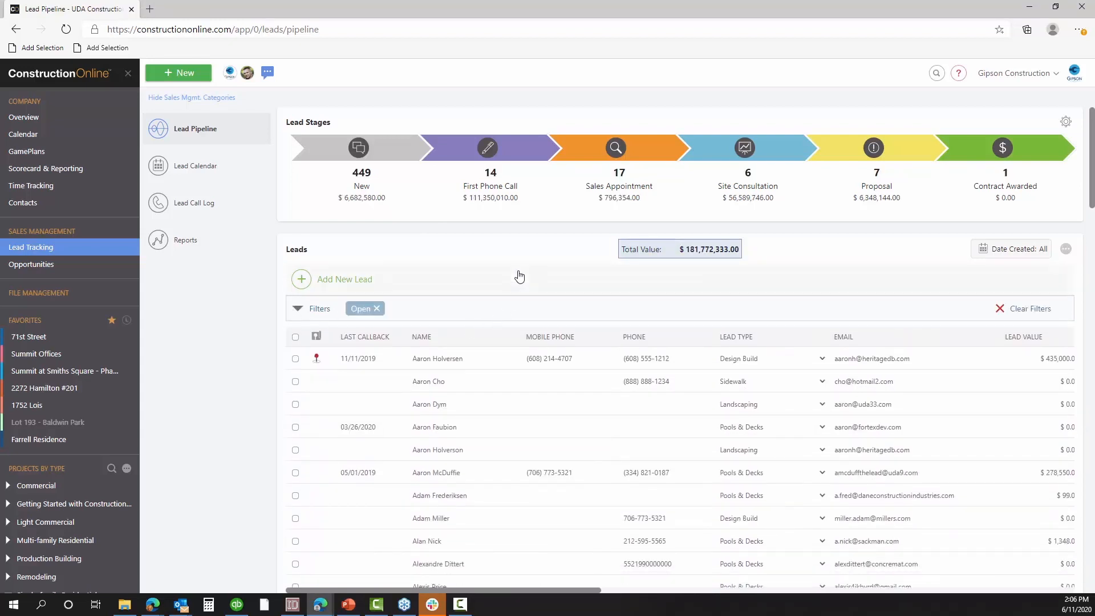
# Narrow the open leads to the New stage and remove that stage filter again
pyautogui.scroll(-1, 519, 277)
pyautogui.scroll(1, 518, 279)
pyautogui.click(408, 194)
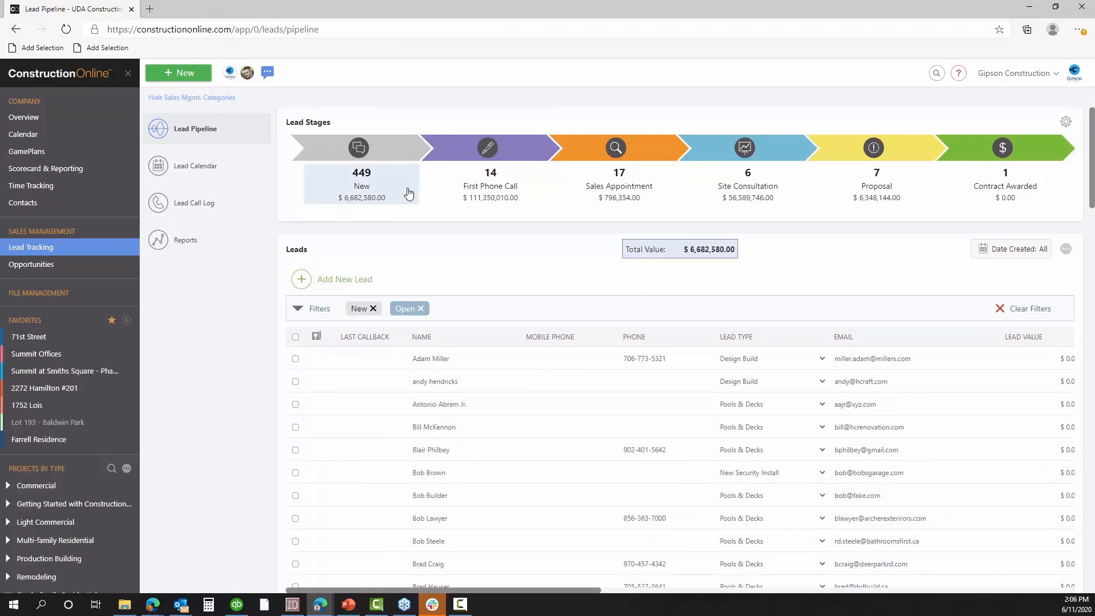
pyautogui.click(371, 174)
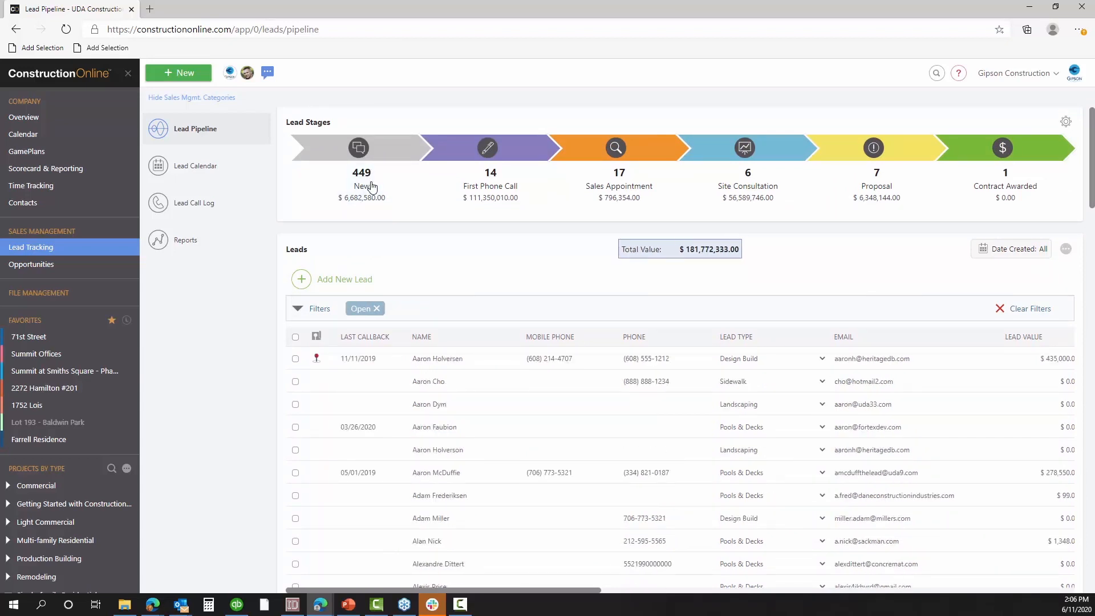
# Look through the open leads list, examining callback dates, contact details, lead types and lead values
pyautogui.scroll(-1, 450, 374)
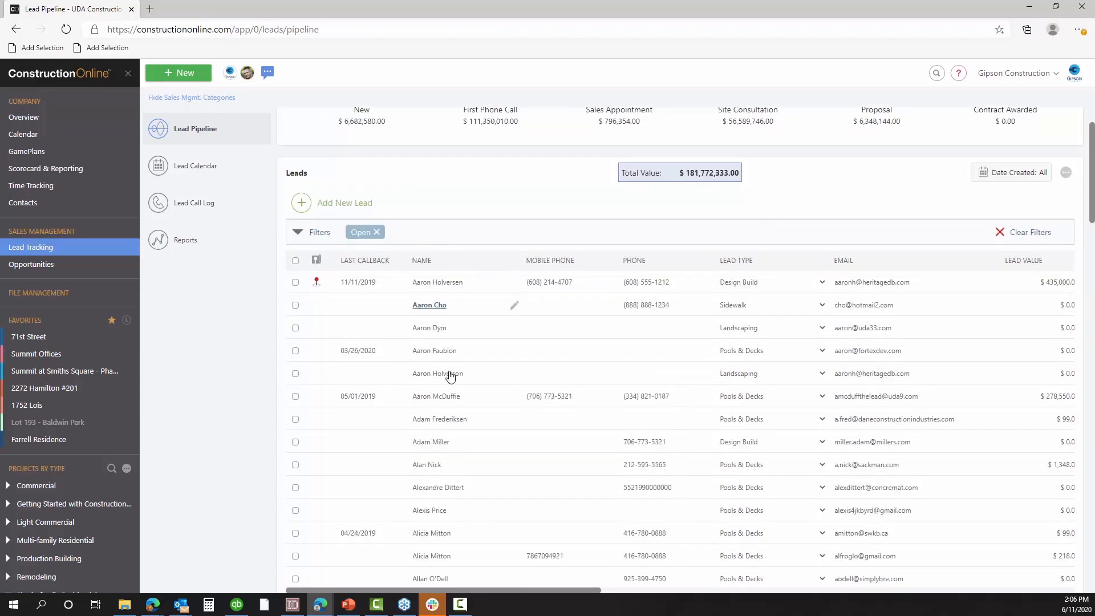
pyautogui.scroll(1, 450, 374)
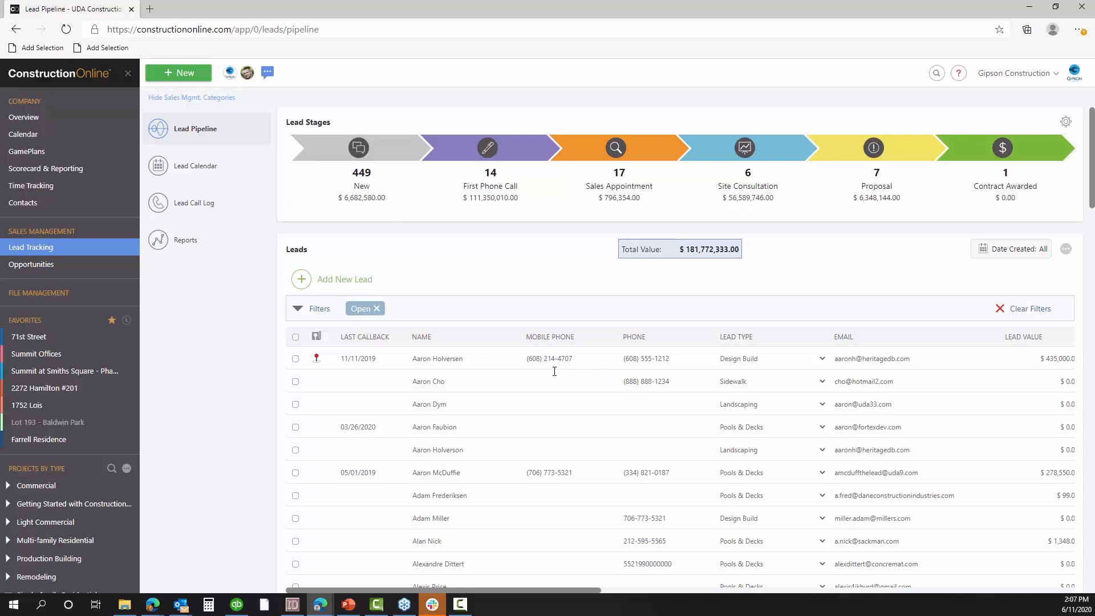
pyautogui.scroll(-4, 550, 356)
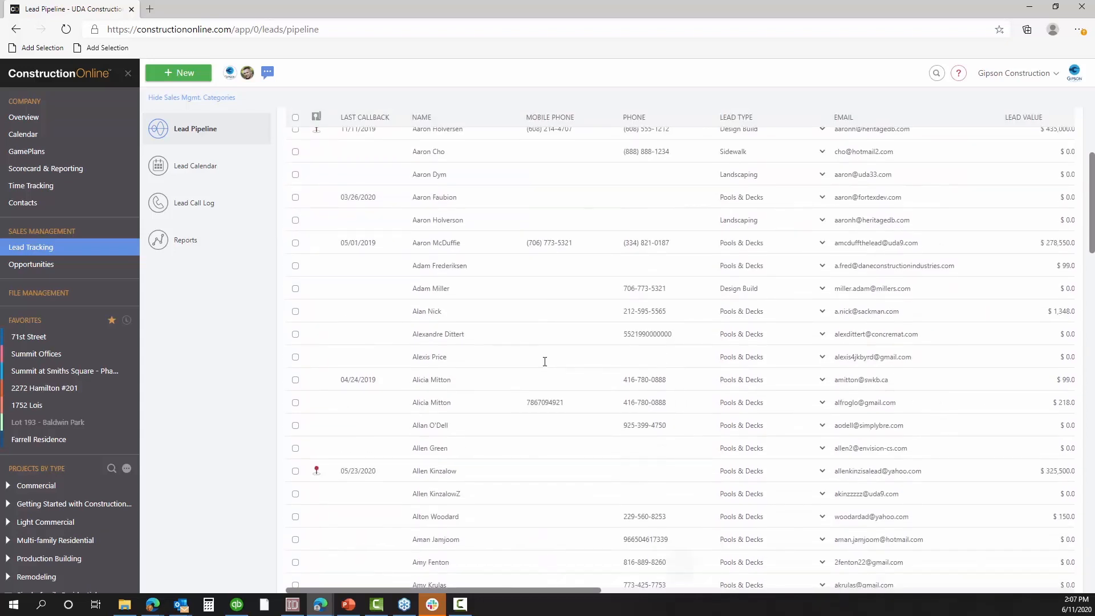
pyautogui.scroll(4, 544, 361)
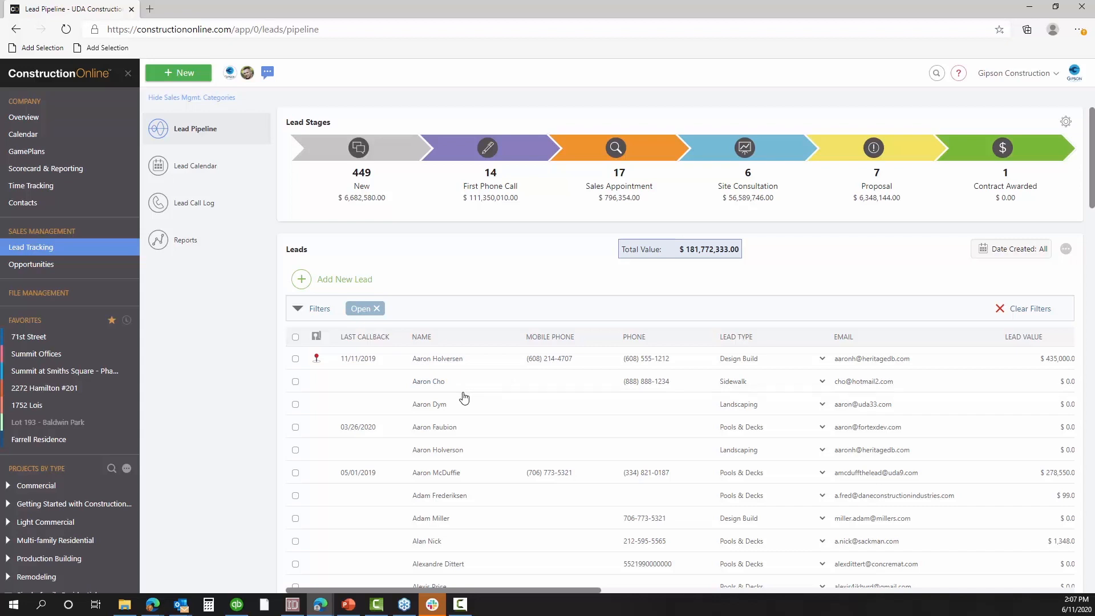
pyautogui.scroll(-2, 482, 289)
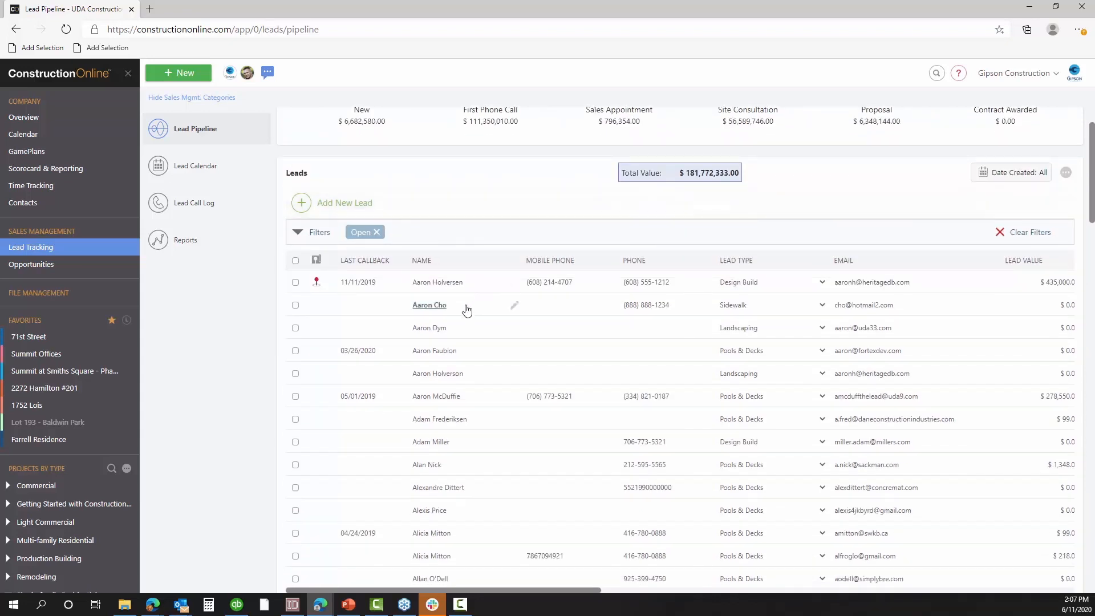
pyautogui.scroll(2, 466, 305)
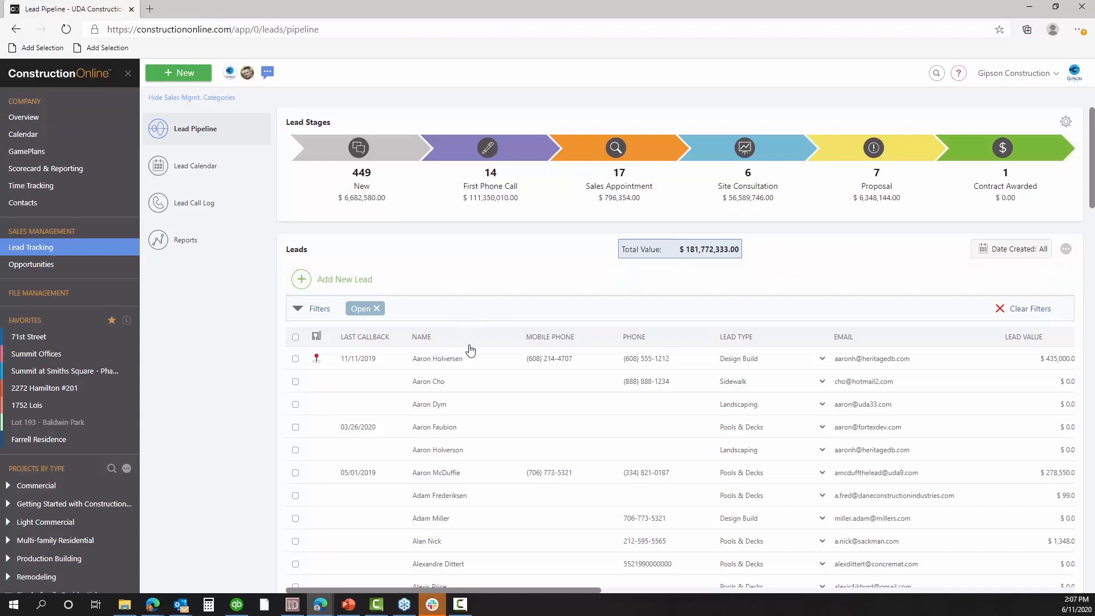
pyautogui.scroll(-5, 563, 319)
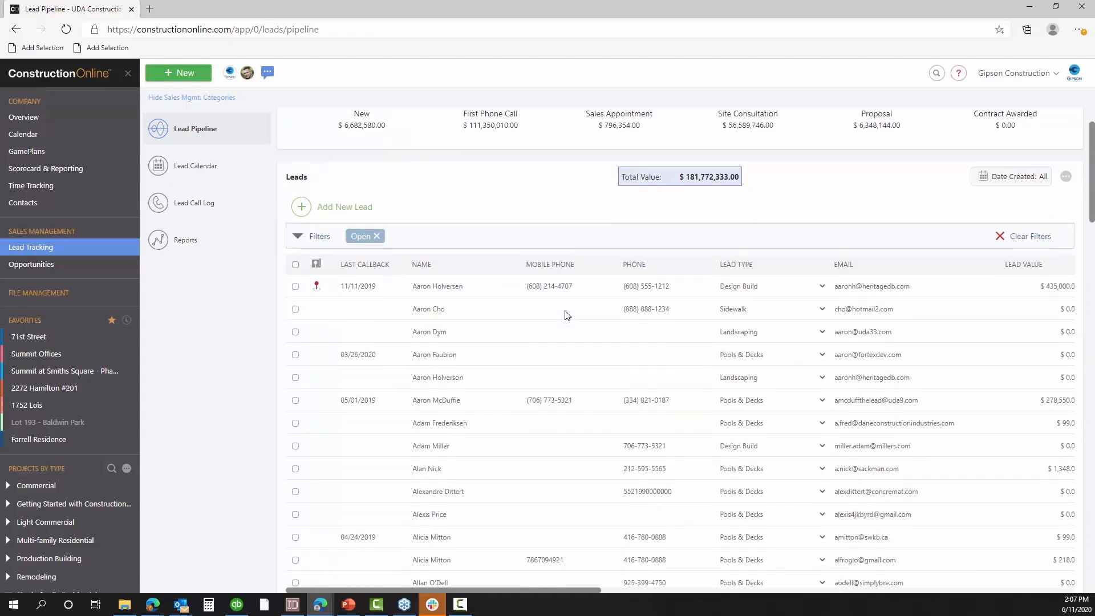
pyautogui.scroll(5, 564, 312)
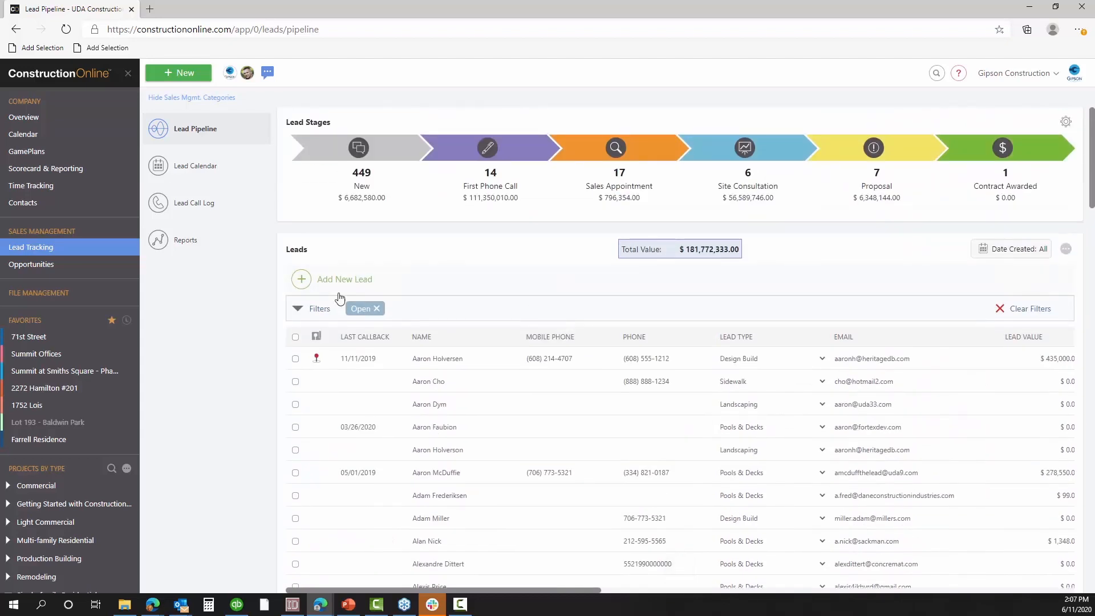
# Open the first lead in the list and review its lead details and the events, notes and call logs in its activity timeline
pyautogui.click(432, 360)
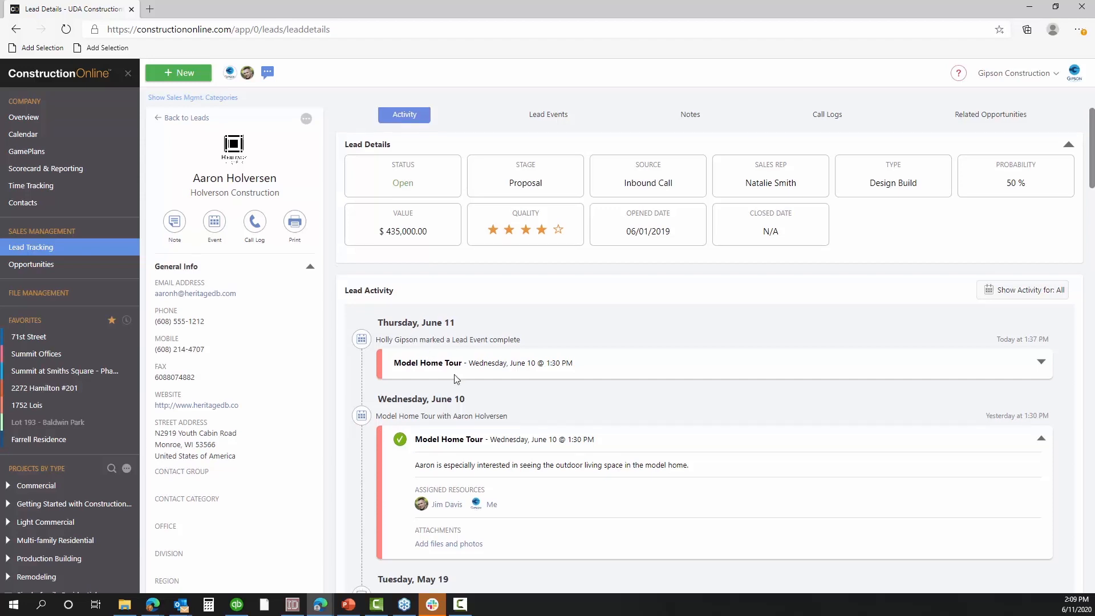
pyautogui.scroll(-3, 454, 376)
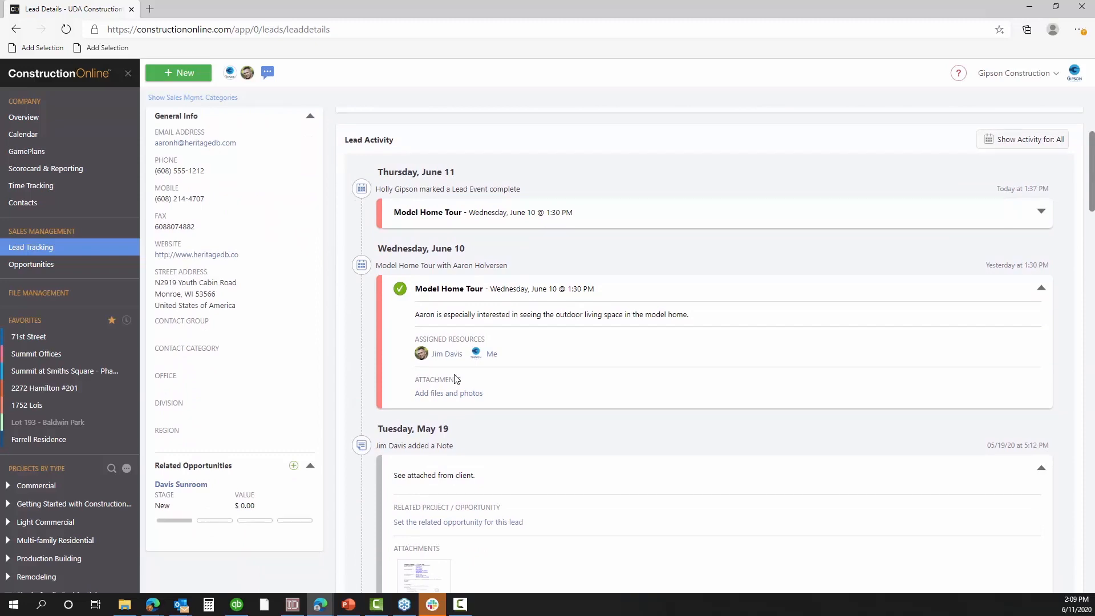
pyautogui.scroll(-1, 459, 383)
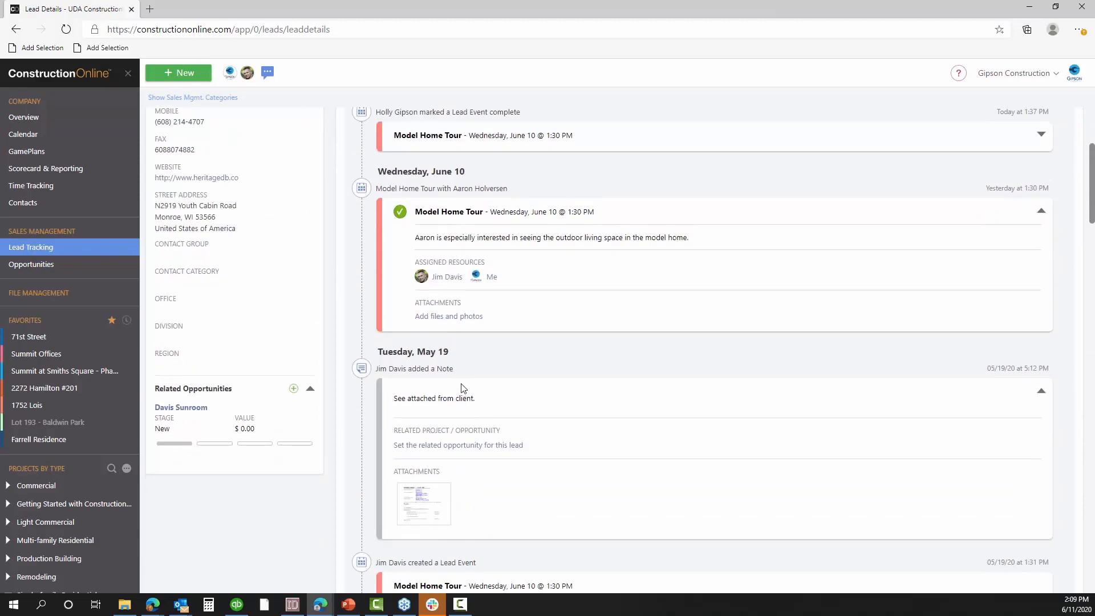
pyautogui.scroll(-2, 461, 391)
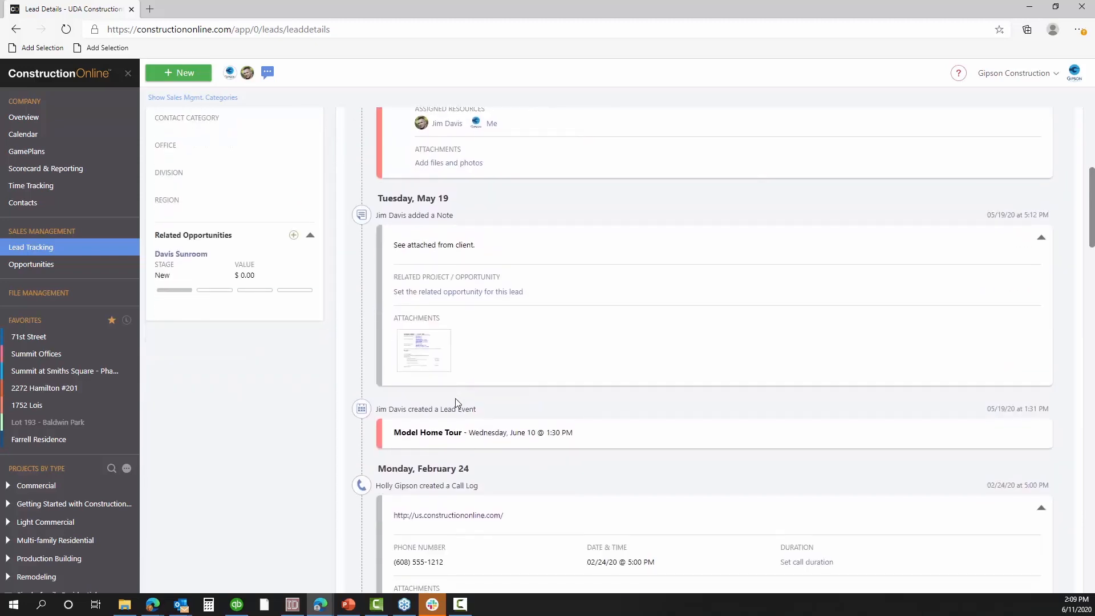
pyautogui.scroll(-3, 477, 409)
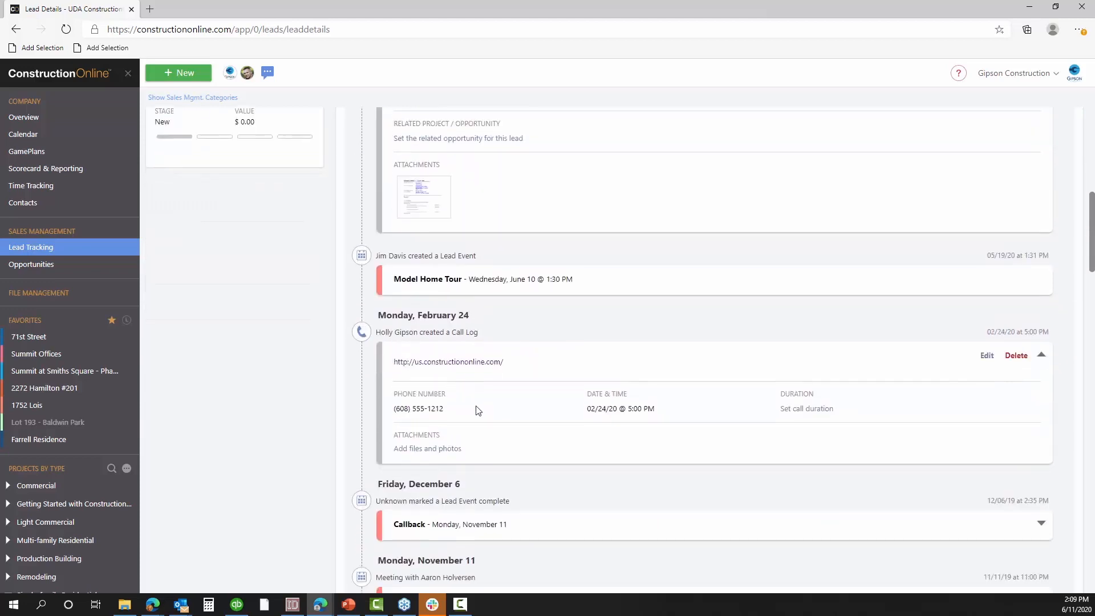
pyautogui.scroll(-1, 569, 433)
pyautogui.scroll(-2, 571, 435)
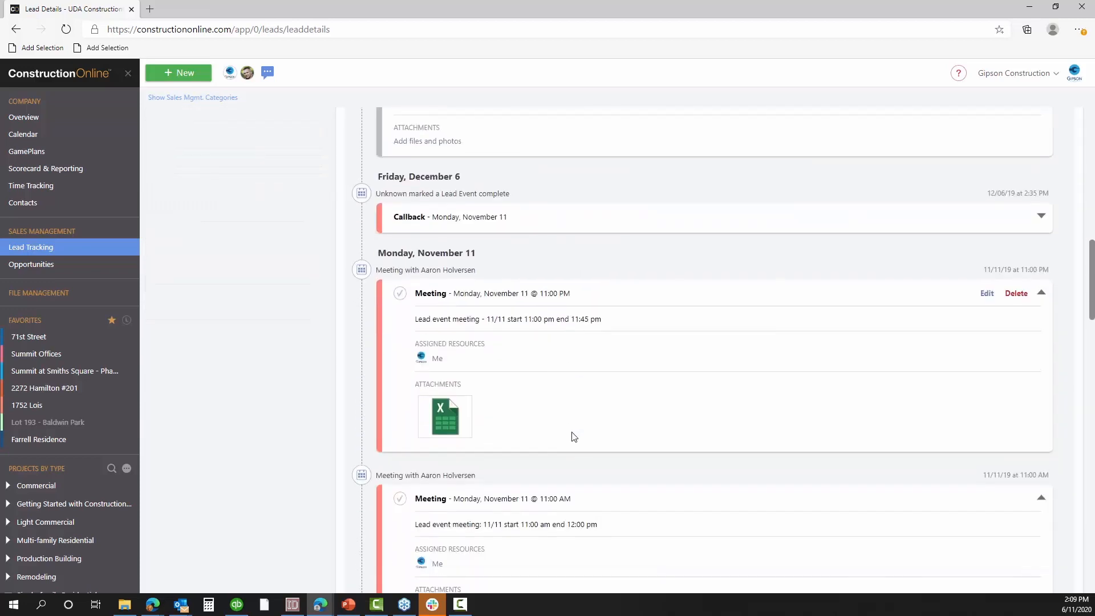
pyautogui.scroll(-5, 592, 446)
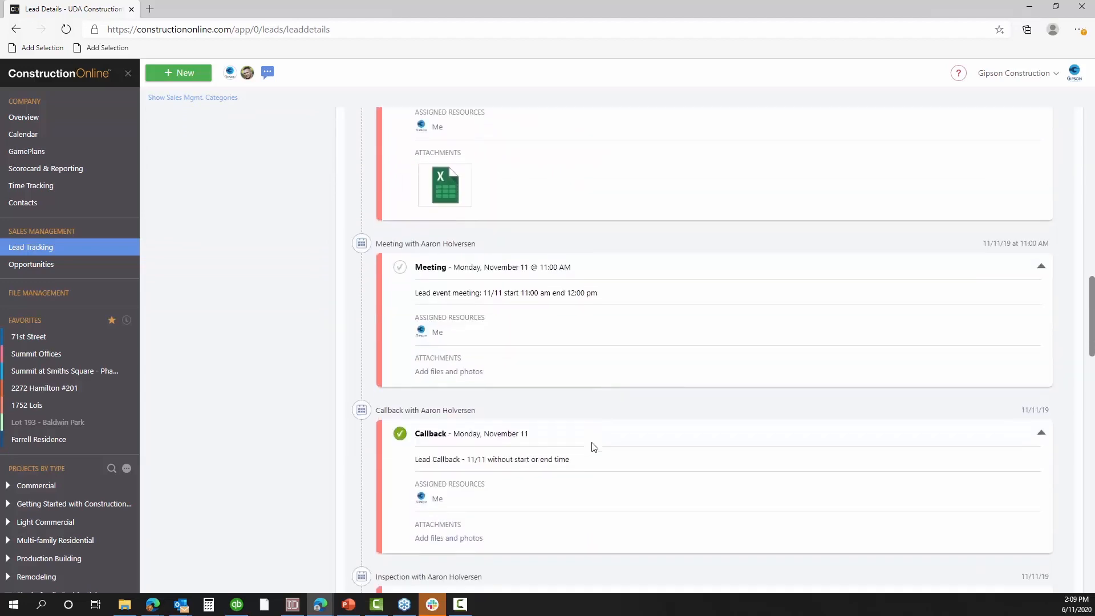
pyautogui.scroll(-4, 593, 448)
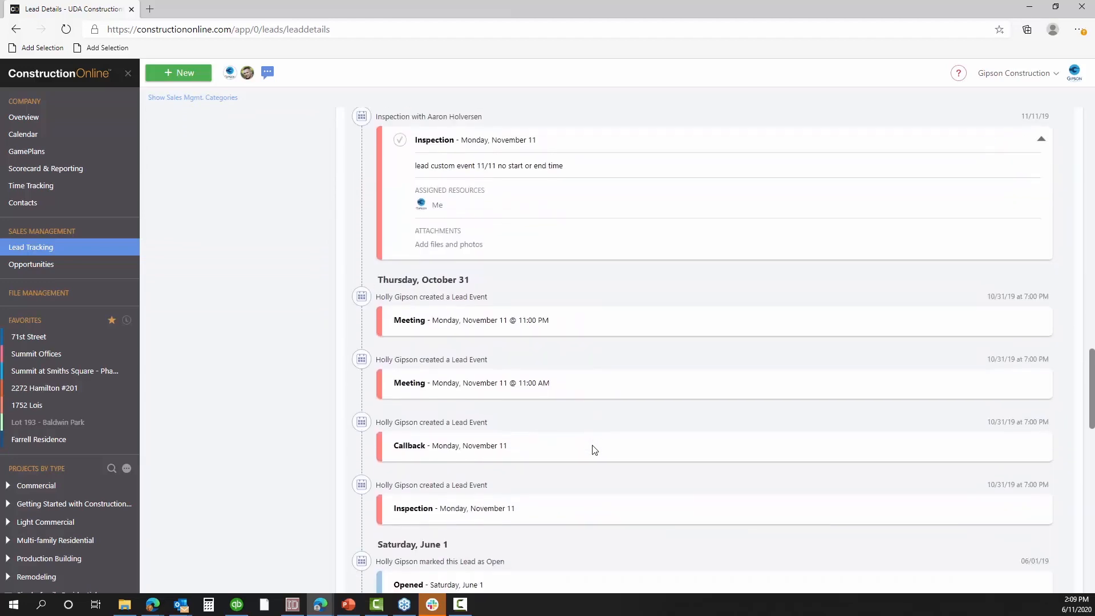
pyautogui.scroll(-2, 595, 450)
pyautogui.scroll(-4, 595, 451)
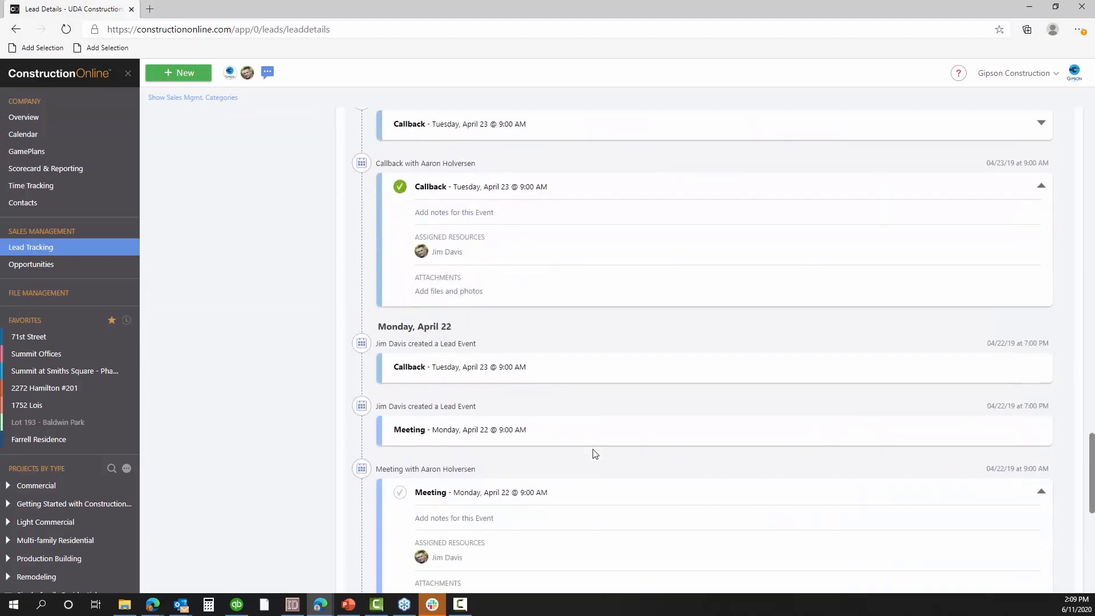
pyautogui.scroll(3, 595, 453)
pyautogui.scroll(15, 595, 453)
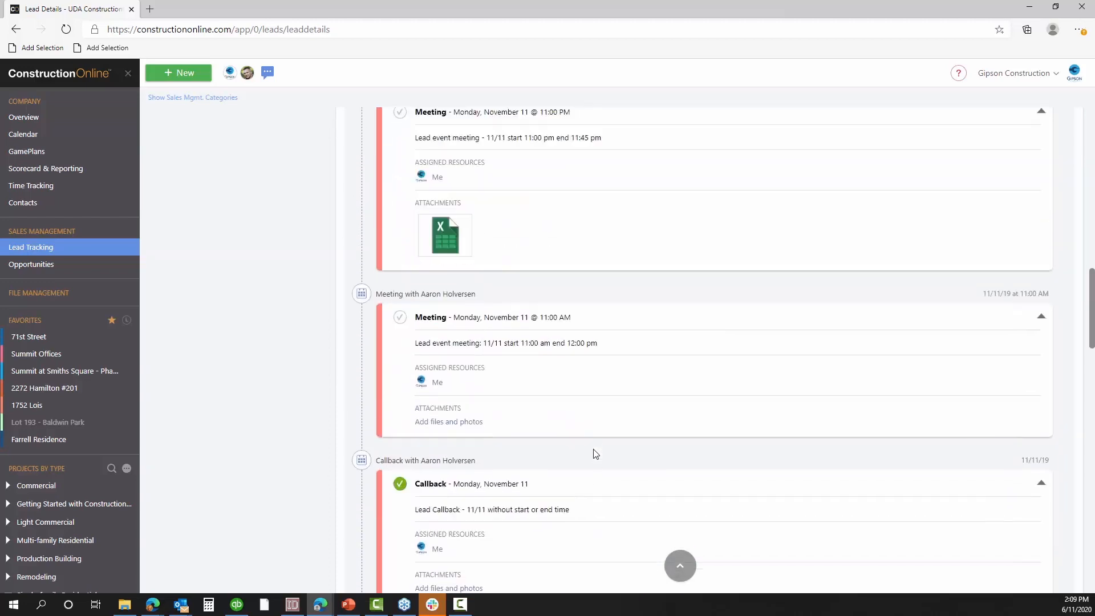
pyautogui.scroll(15, 595, 453)
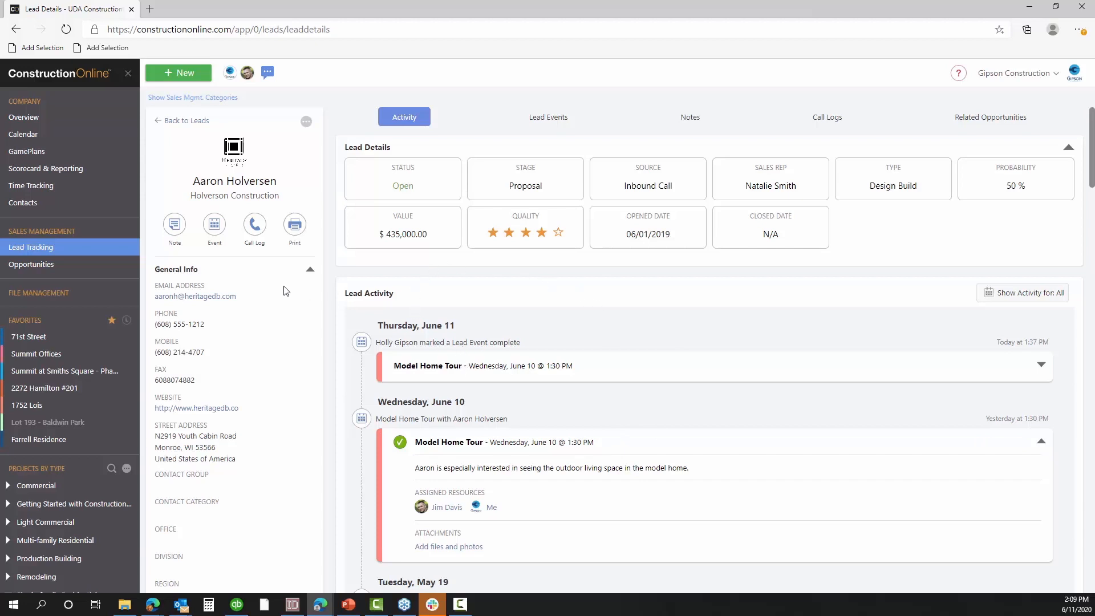
# Unmark the June 10 Model Home Tour event as complete in the lead's activity and mark it complete again
pyautogui.scroll(-1, 414, 454)
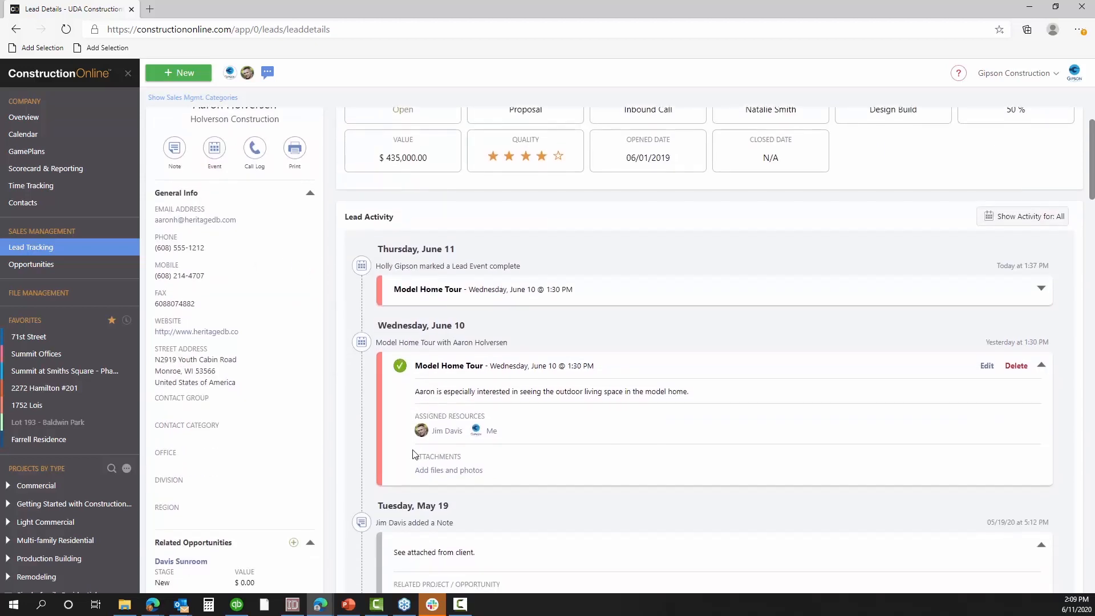
pyautogui.scroll(1, 414, 454)
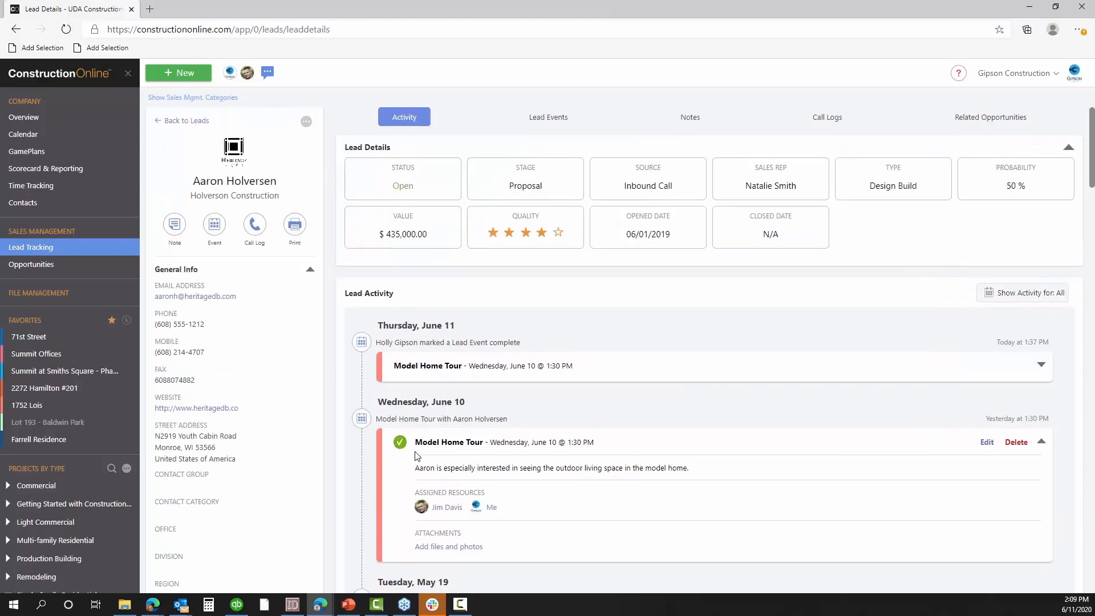
pyautogui.scroll(-1, 460, 349)
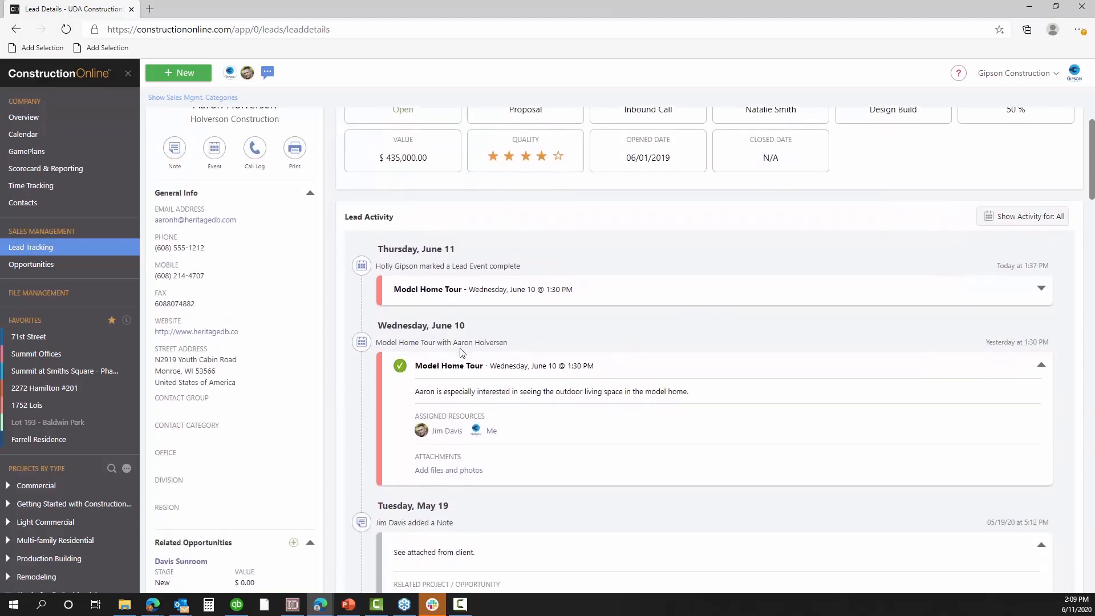
pyautogui.scroll(1, 465, 357)
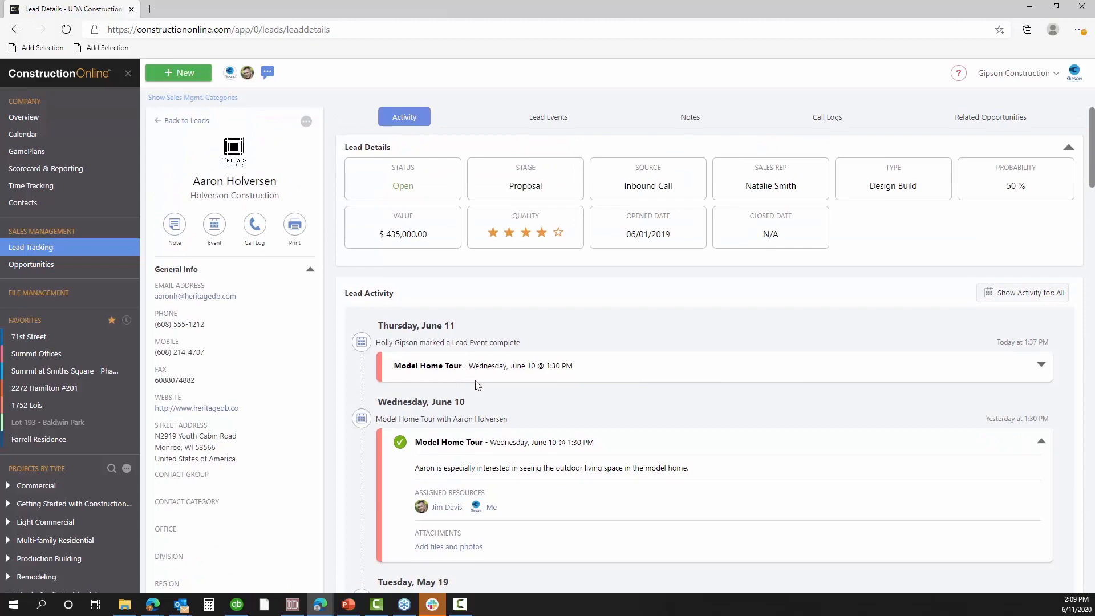
pyautogui.scroll(-2, 477, 388)
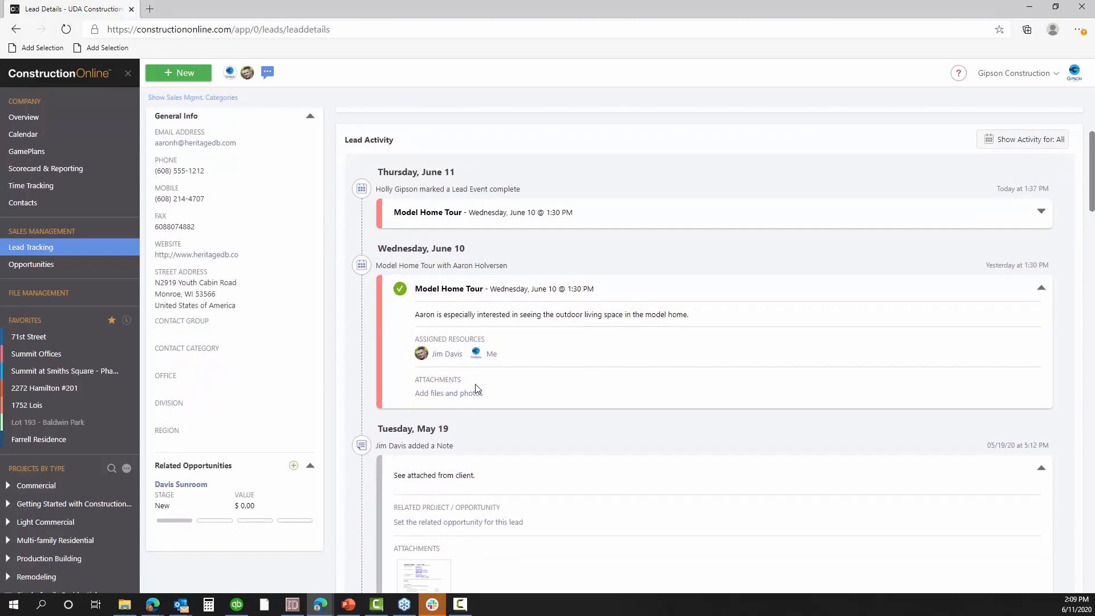
pyautogui.scroll(-1, 478, 388)
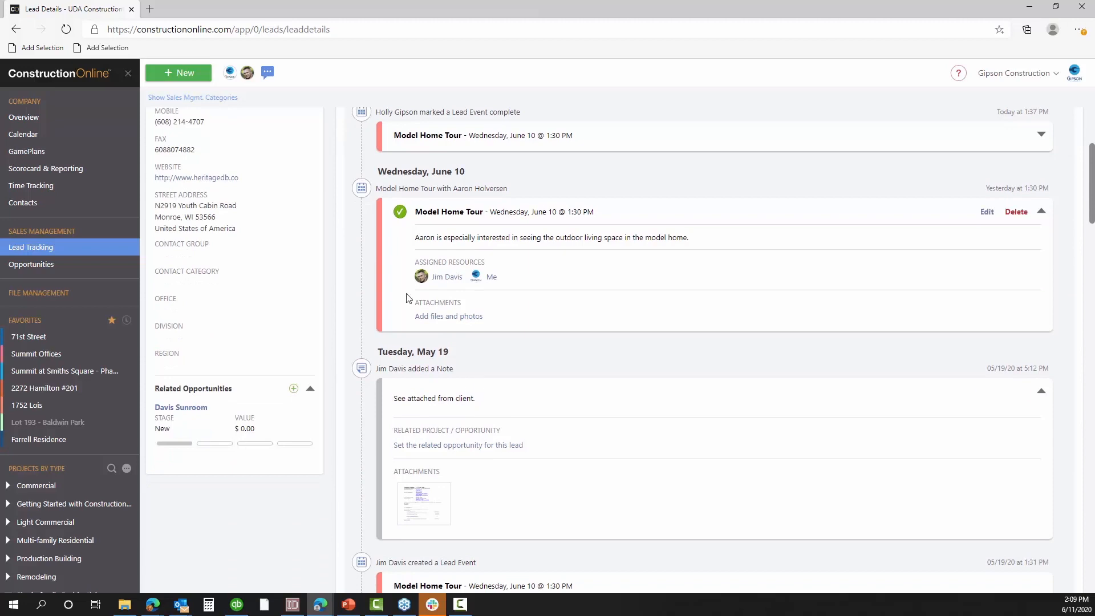
pyautogui.click(402, 215)
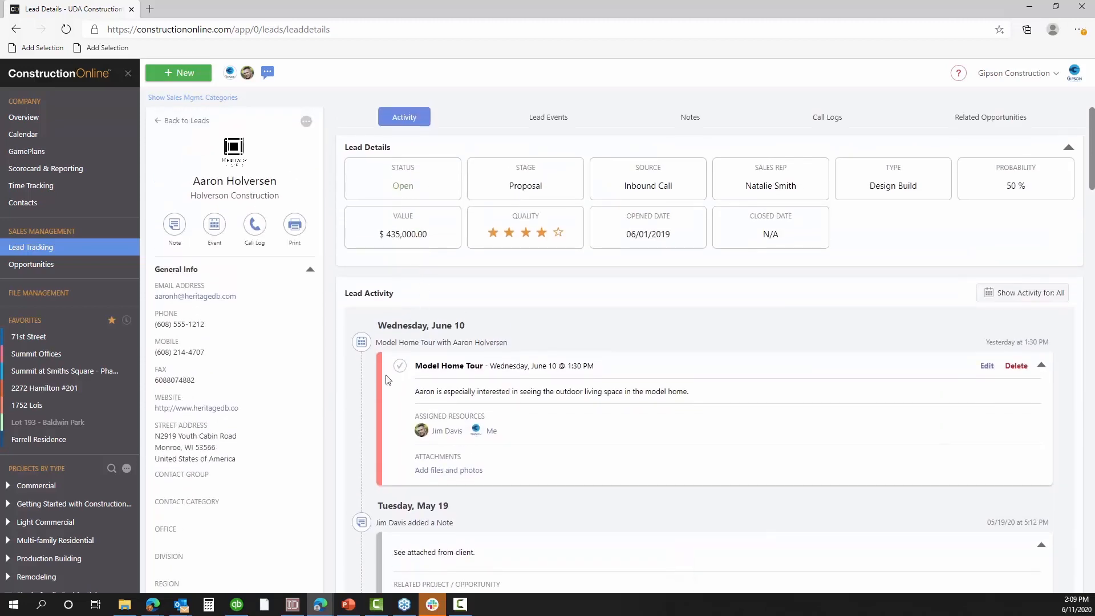
pyautogui.click(399, 367)
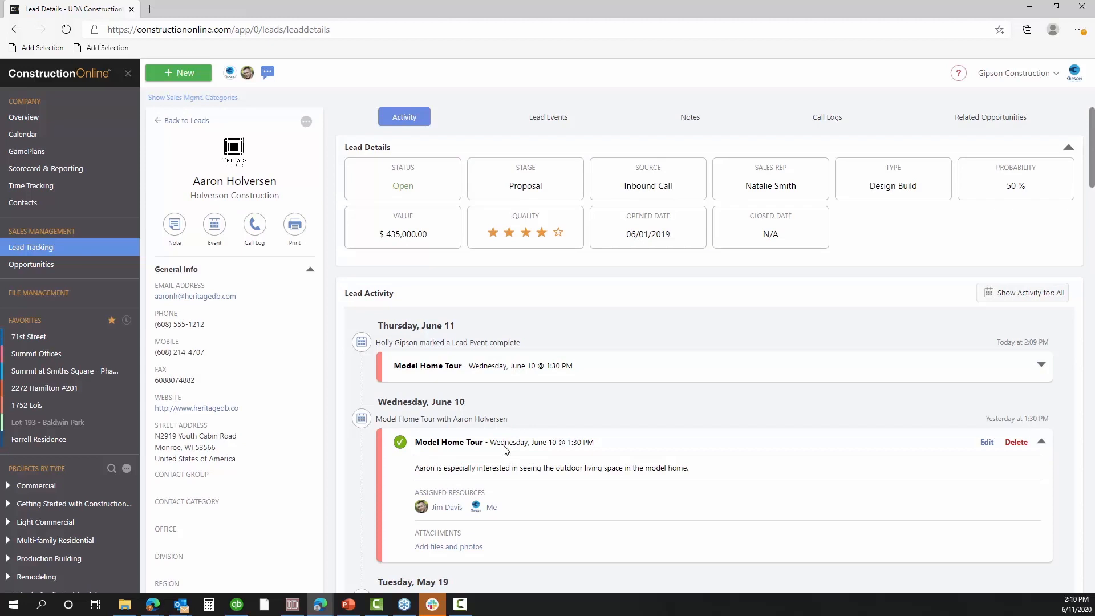
# Look through the lead's activity timeline, examining the notes, call logs, completed events and attachments back to November 11
pyautogui.scroll(-4, 504, 450)
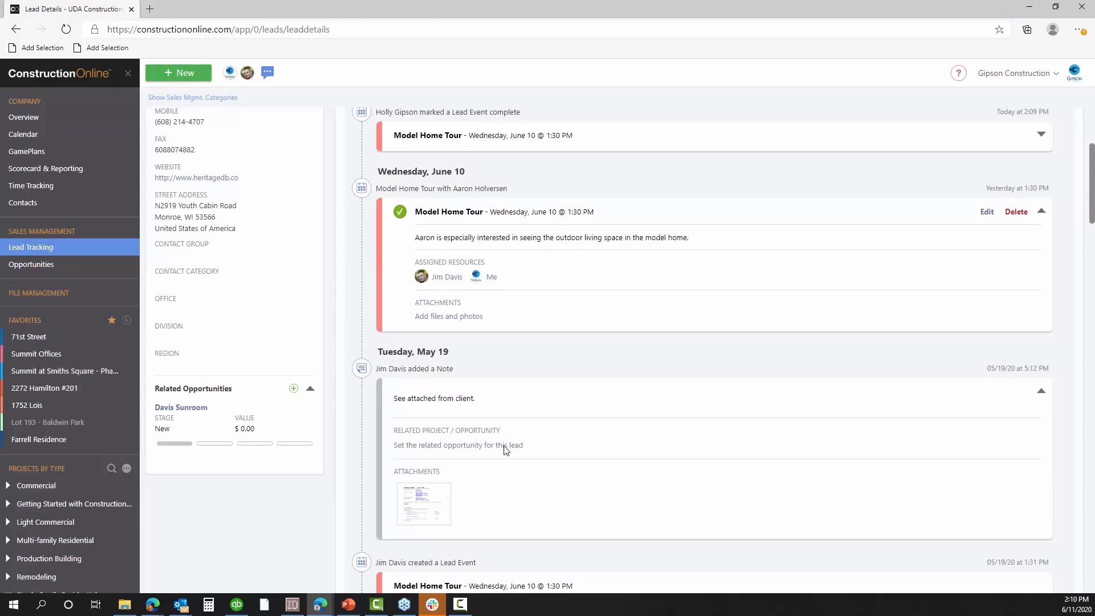
pyautogui.scroll(-1, 504, 450)
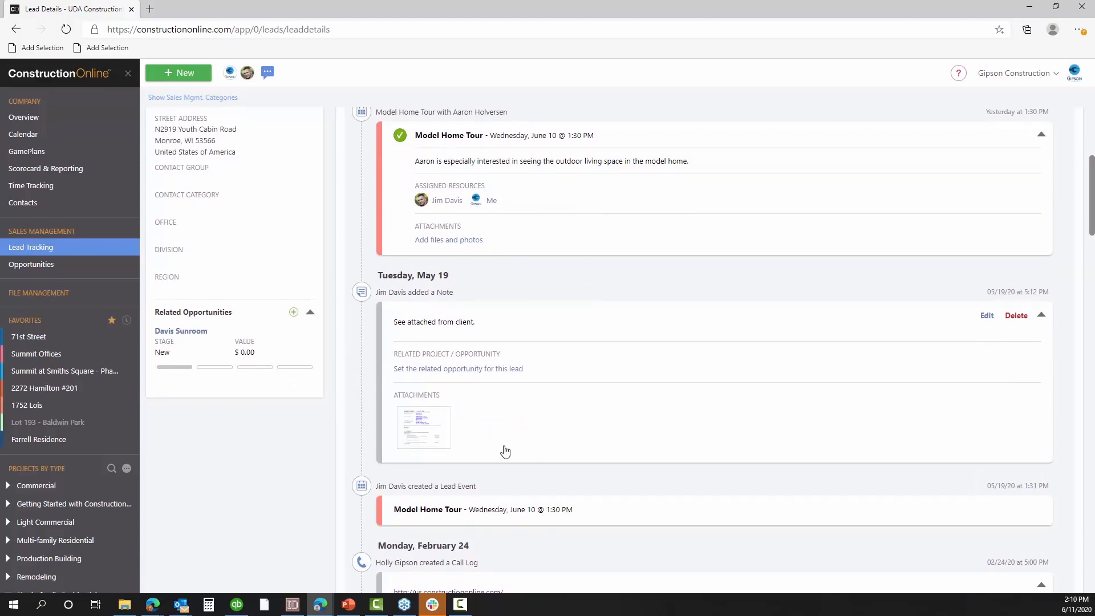
pyautogui.scroll(-2, 504, 450)
pyautogui.scroll(-1, 504, 450)
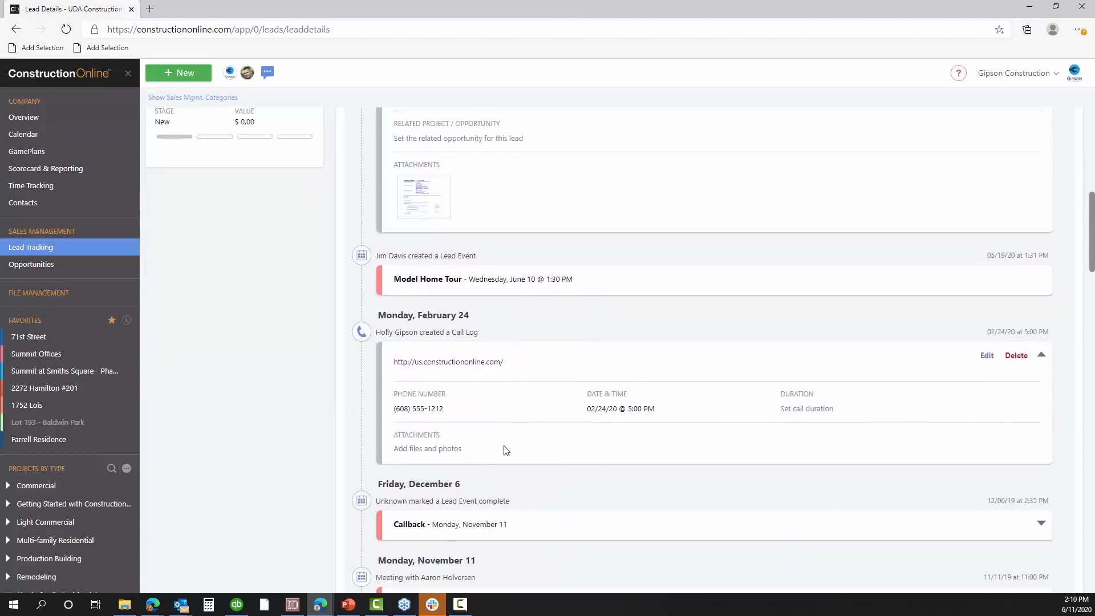
pyautogui.scroll(-1, 504, 450)
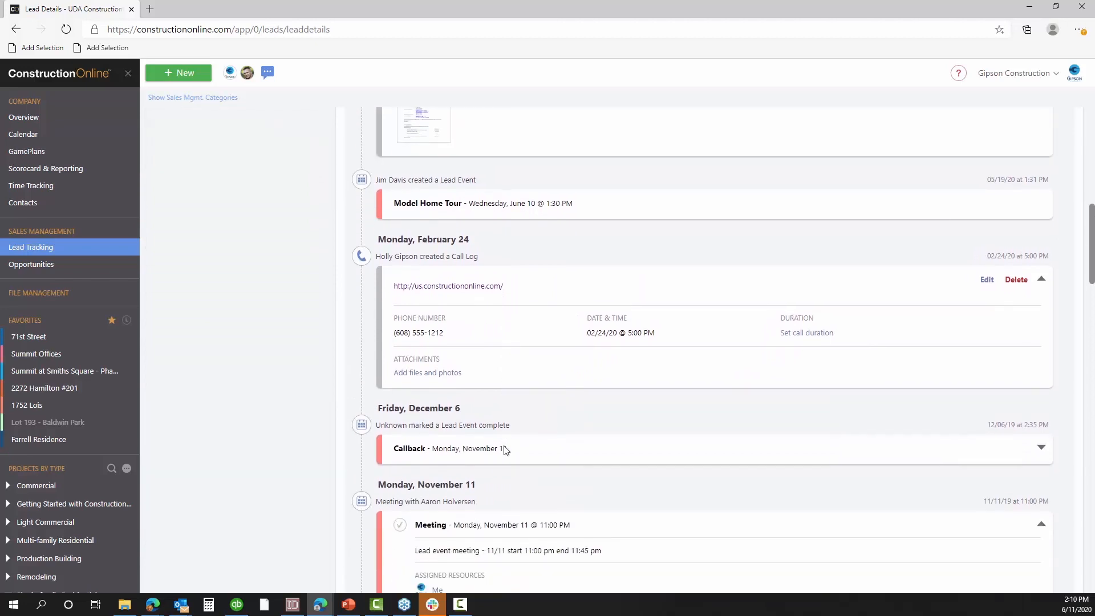
pyautogui.scroll(-1, 504, 450)
pyautogui.scroll(-1, 507, 451)
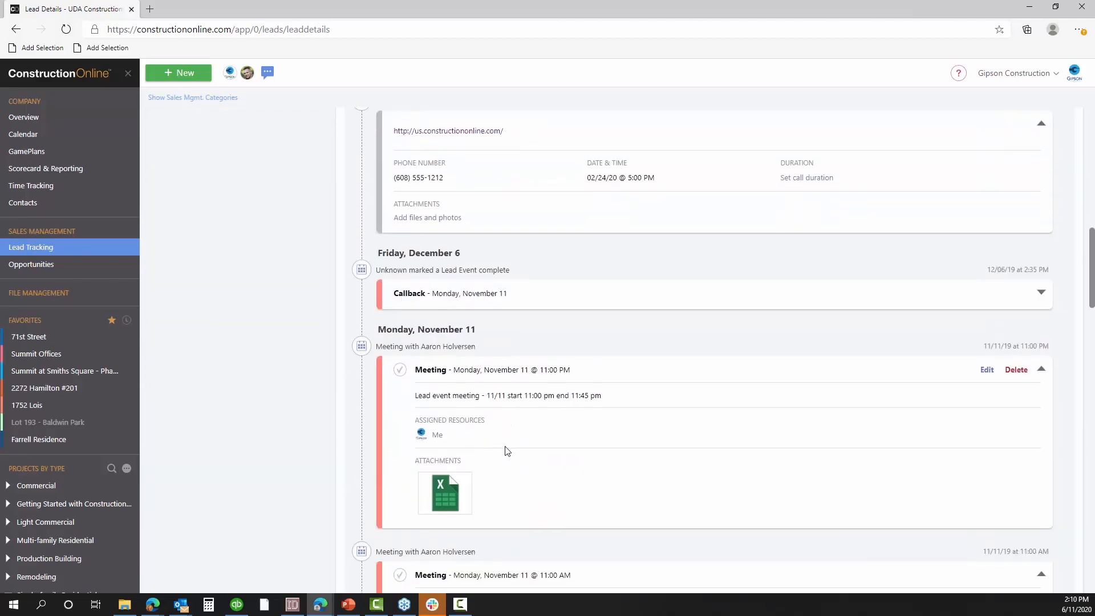
pyautogui.scroll(-1, 507, 451)
pyautogui.scroll(6, 506, 451)
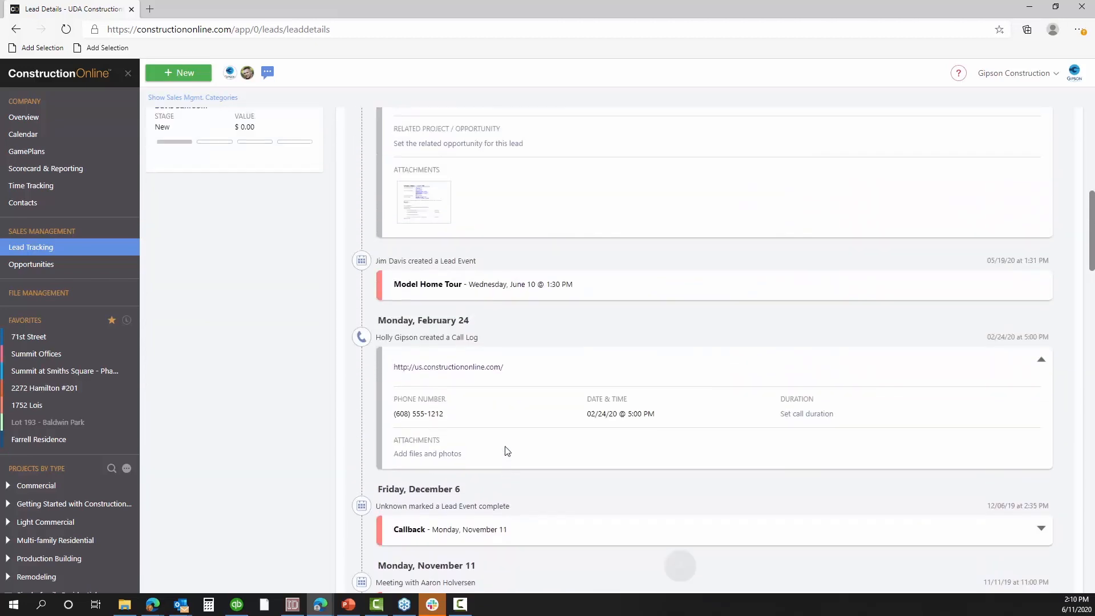
pyautogui.scroll(5, 507, 451)
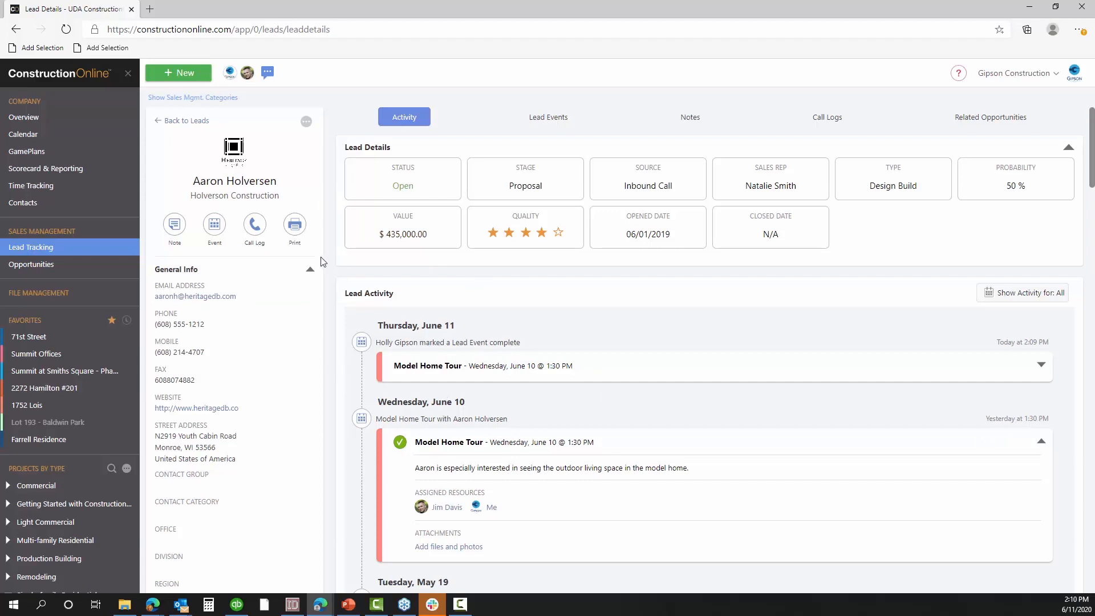
# Add a Callback event for the lead on June 12, 2020, from 2:00 PM to 3:00 PM
pyautogui.click(214, 228)
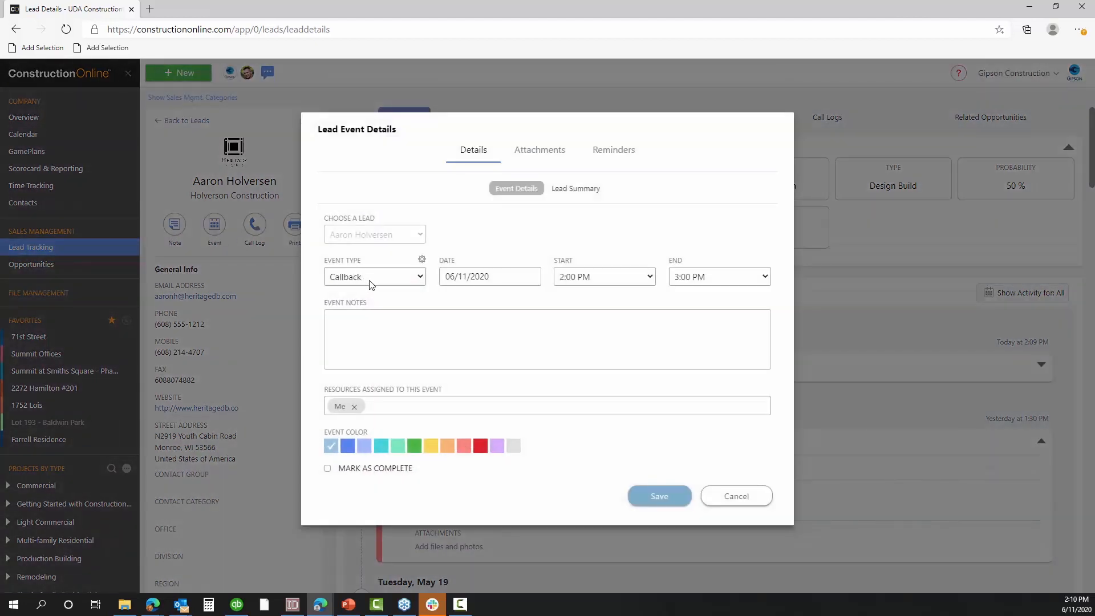
pyautogui.click(489, 277)
pyautogui.click(527, 368)
pyautogui.click(661, 501)
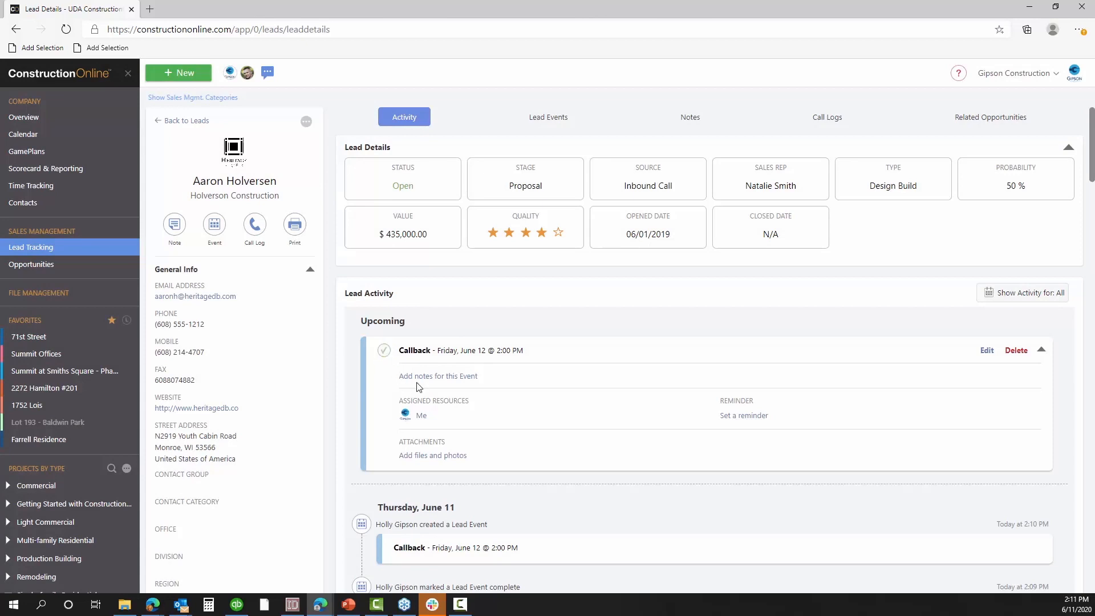
# Review the older entries below the upcoming Callback in the lead's activity timeline, down to the February 24 call log
pyautogui.scroll(-5, 450, 417)
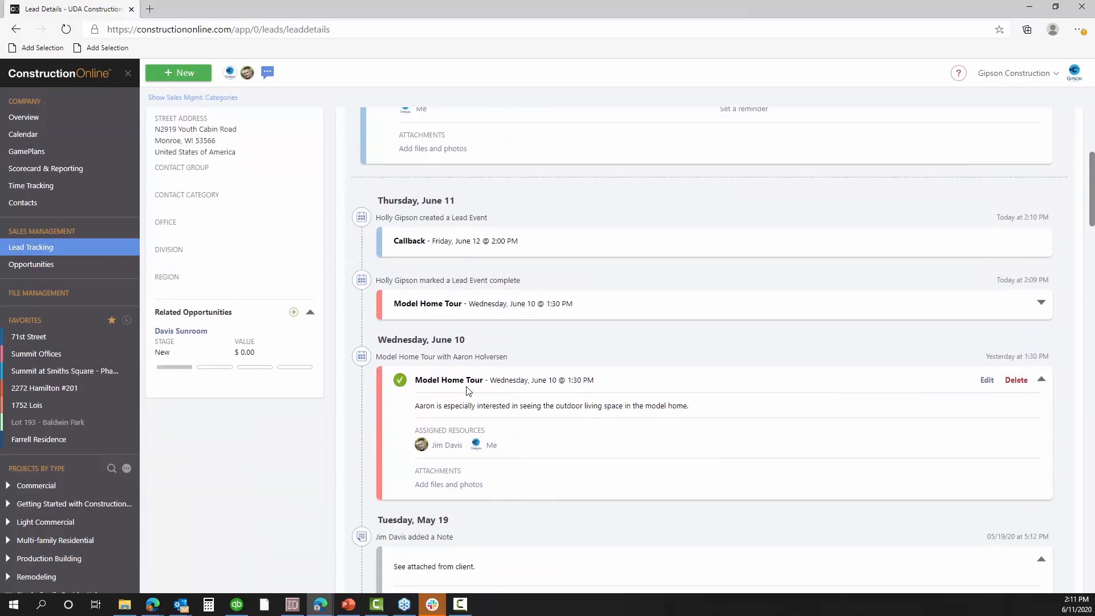
pyautogui.scroll(-1, 466, 412)
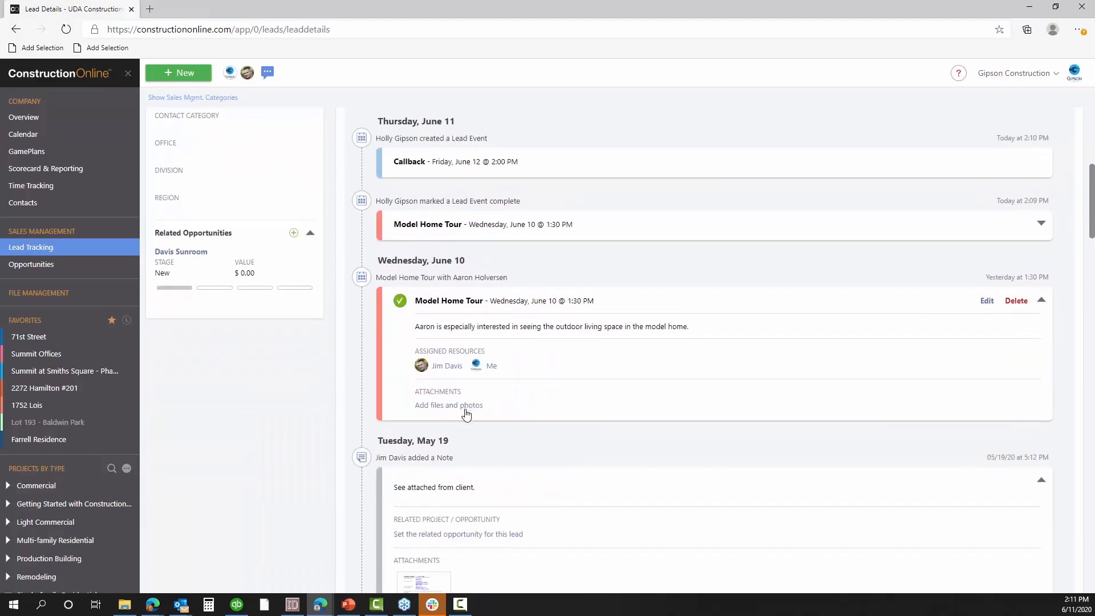
pyautogui.scroll(-2, 466, 413)
pyautogui.scroll(-2, 464, 418)
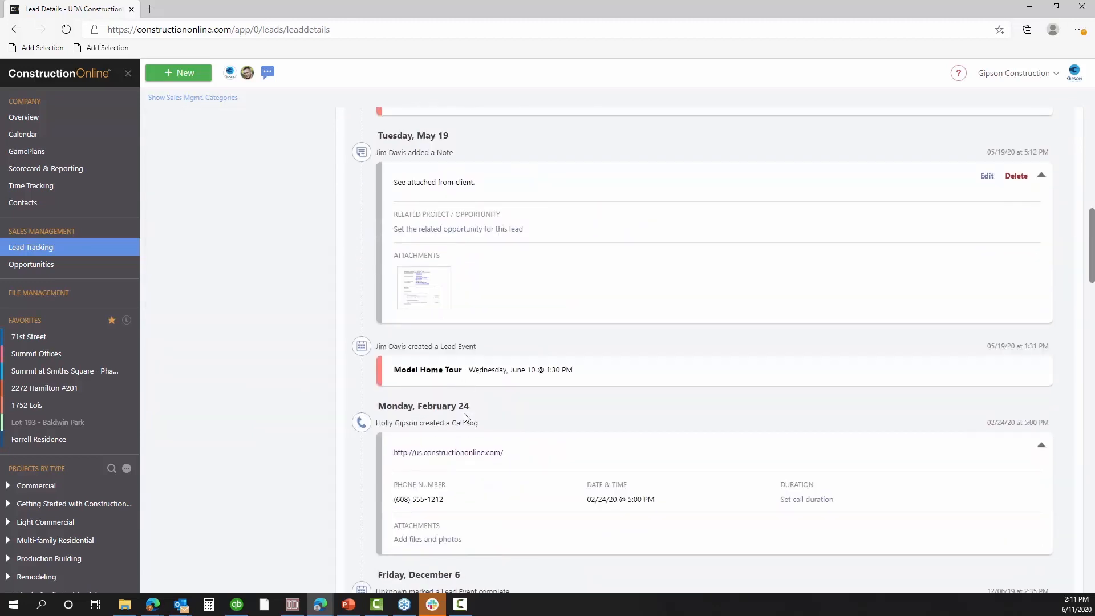
pyautogui.scroll(-1, 465, 418)
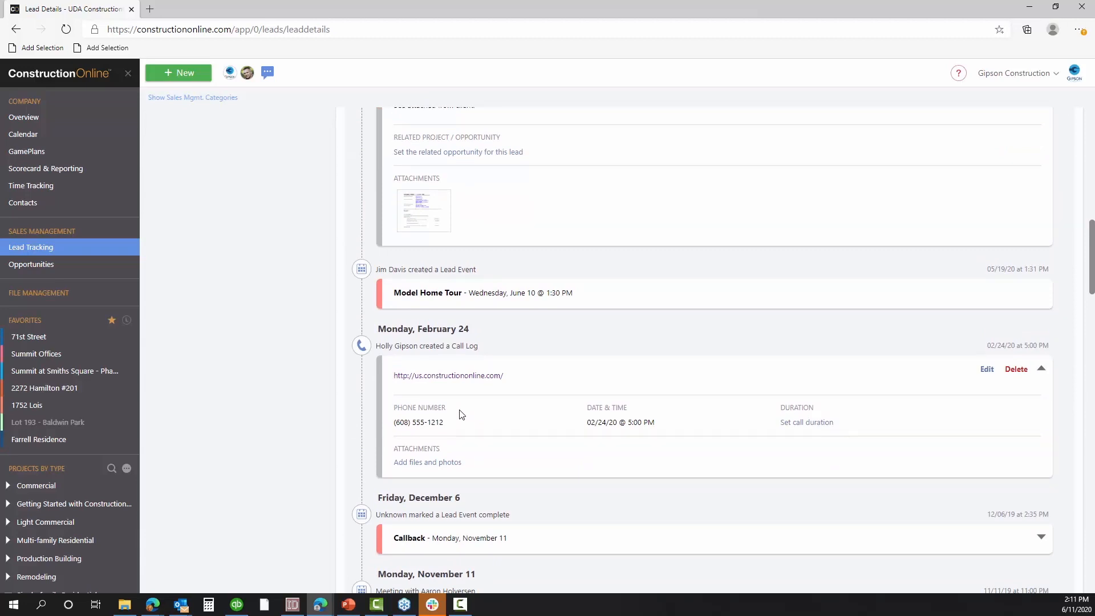
# Set the lead's probability to 75 %
pyautogui.scroll(10, 461, 415)
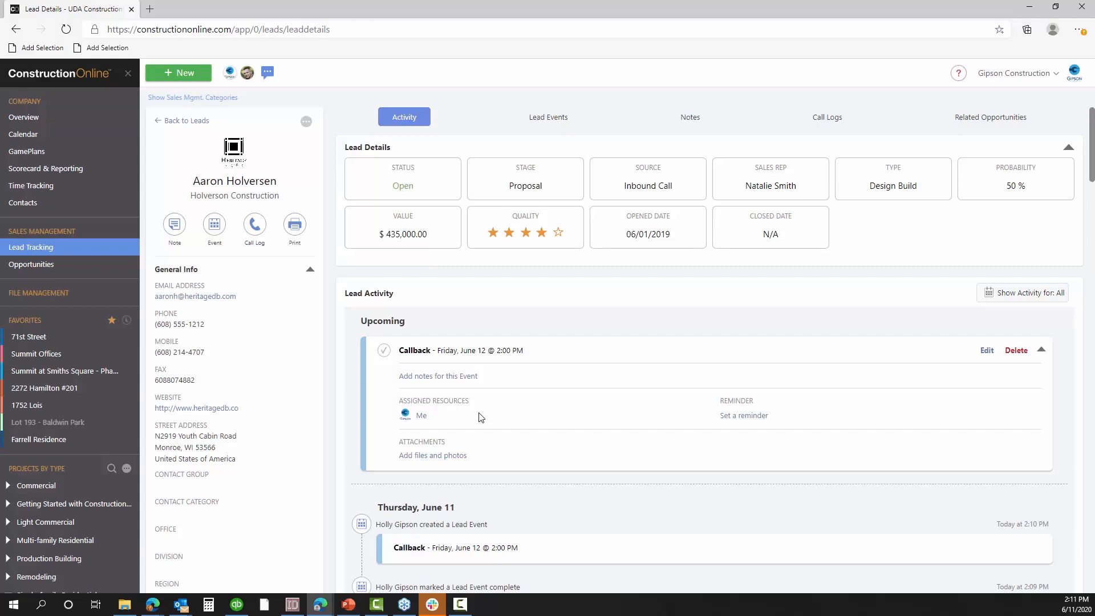
pyautogui.click(1005, 187)
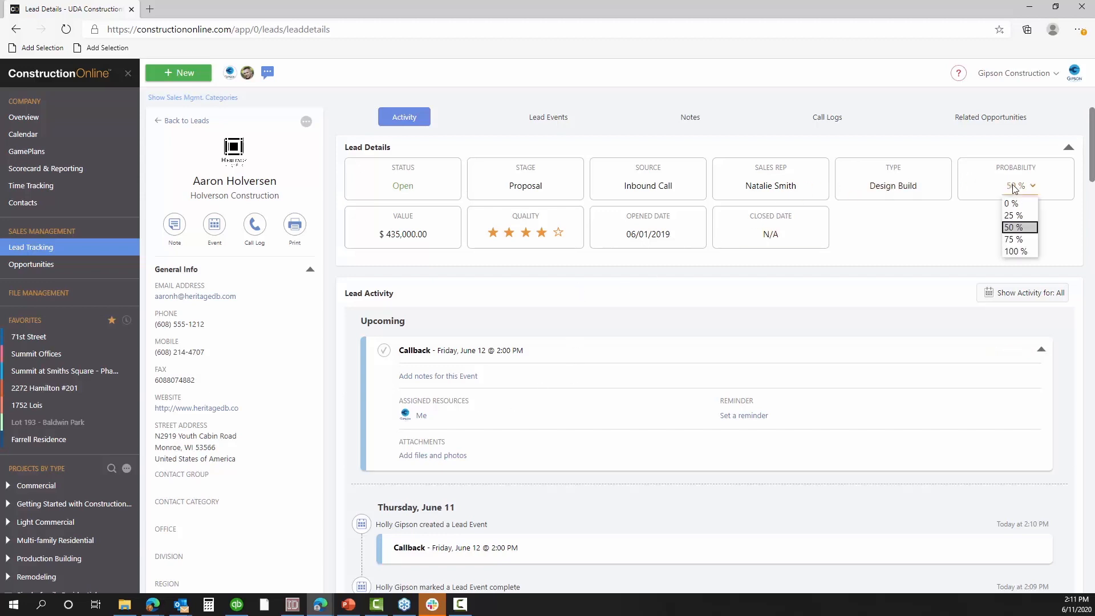
pyautogui.click(1022, 241)
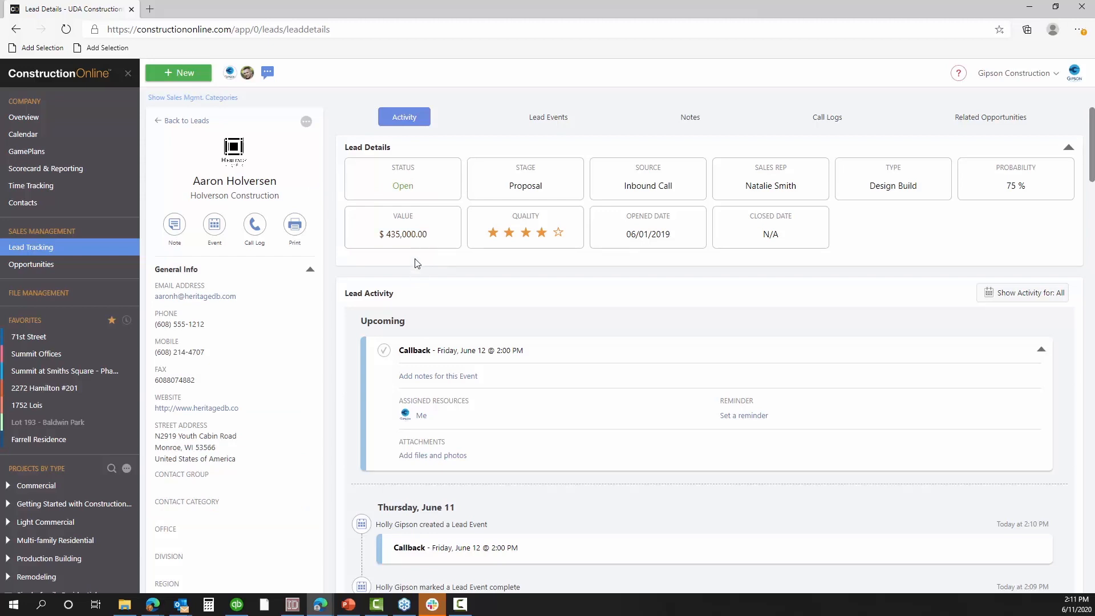
pyautogui.click(251, 240)
pyautogui.click(486, 388)
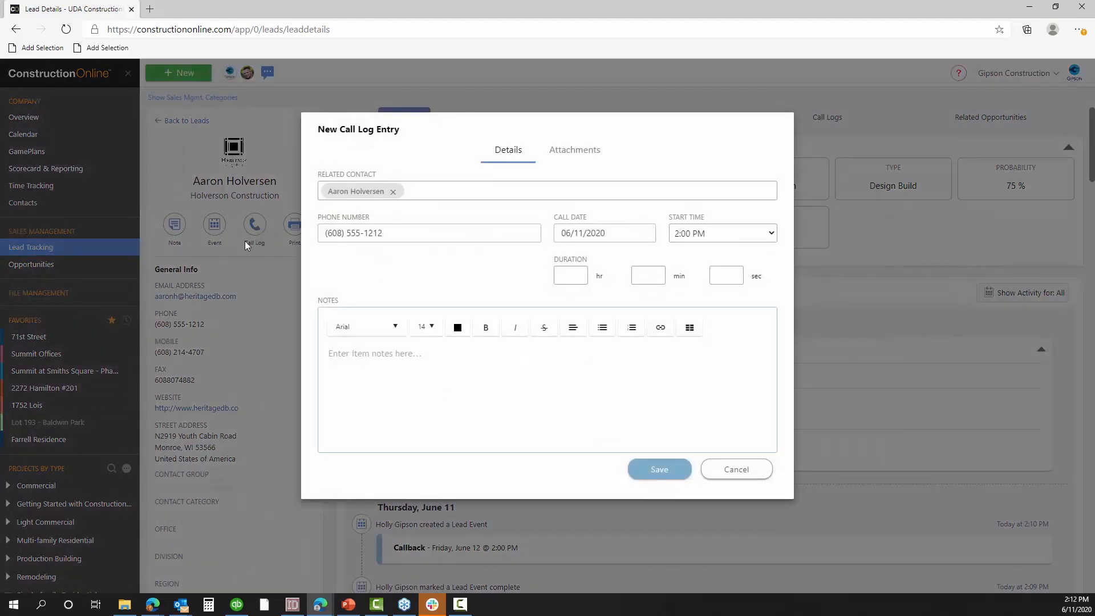
pyautogui.click(717, 482)
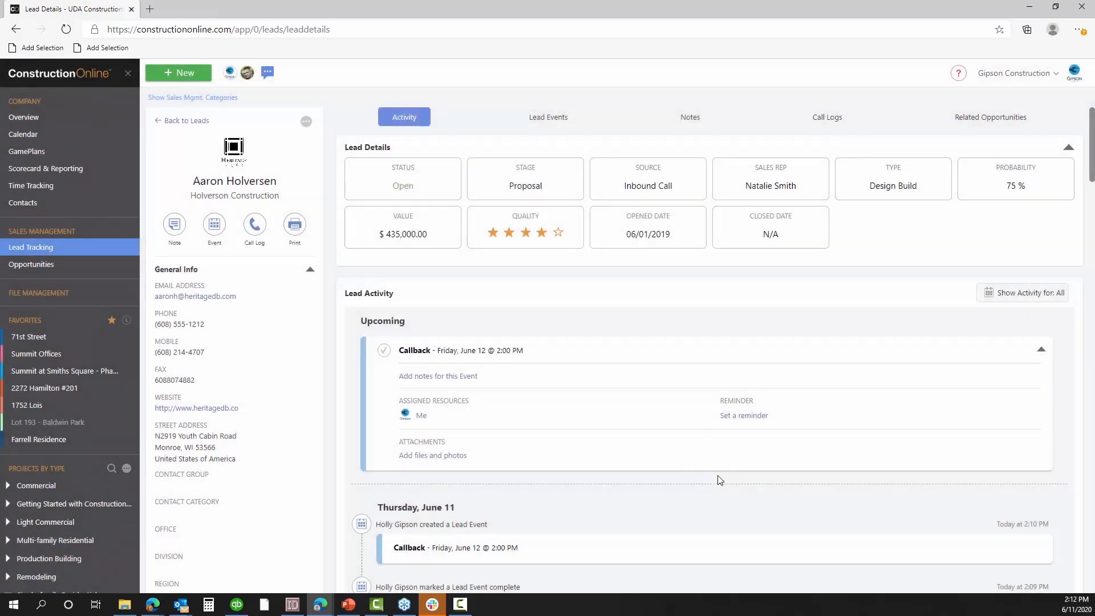
# Set the lead's probability to 100 % and its quality rating to five stars, keeping the stage at Proposal
pyautogui.click(1019, 188)
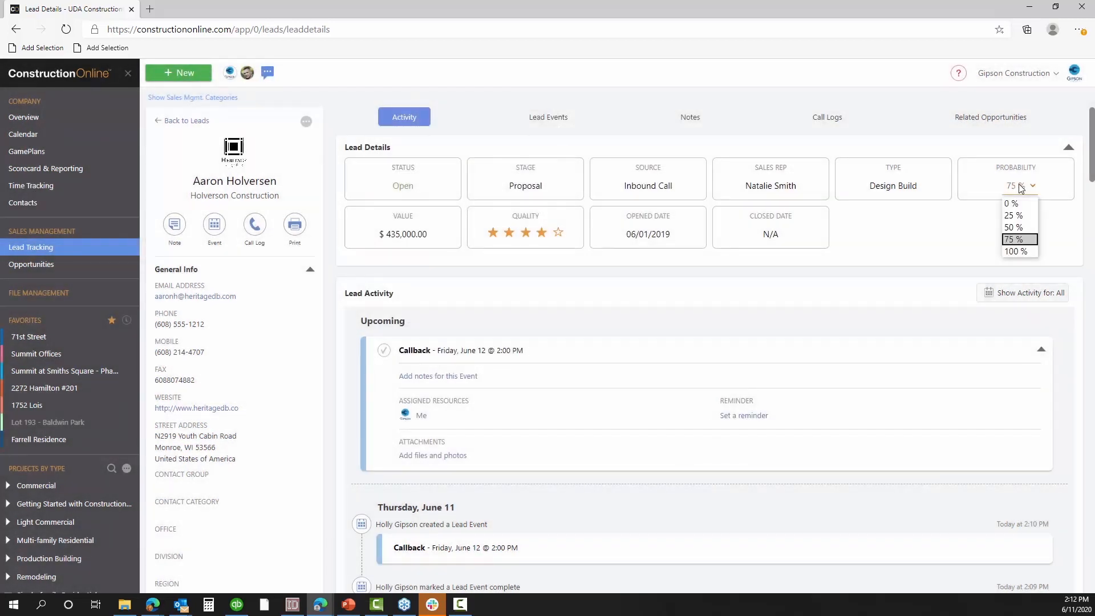
pyautogui.click(1020, 251)
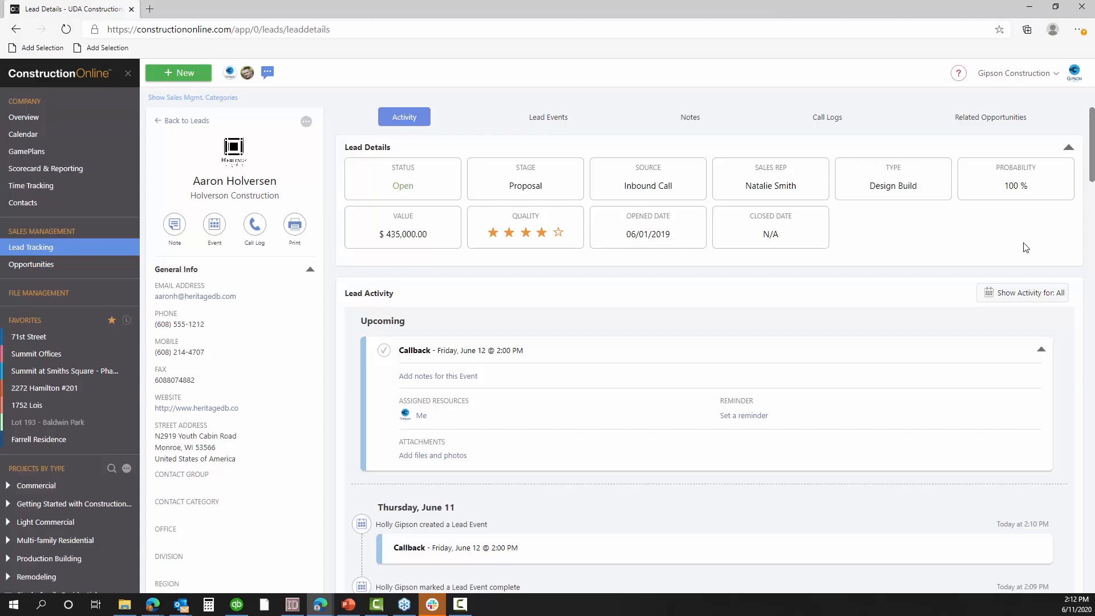
pyautogui.click(525, 187)
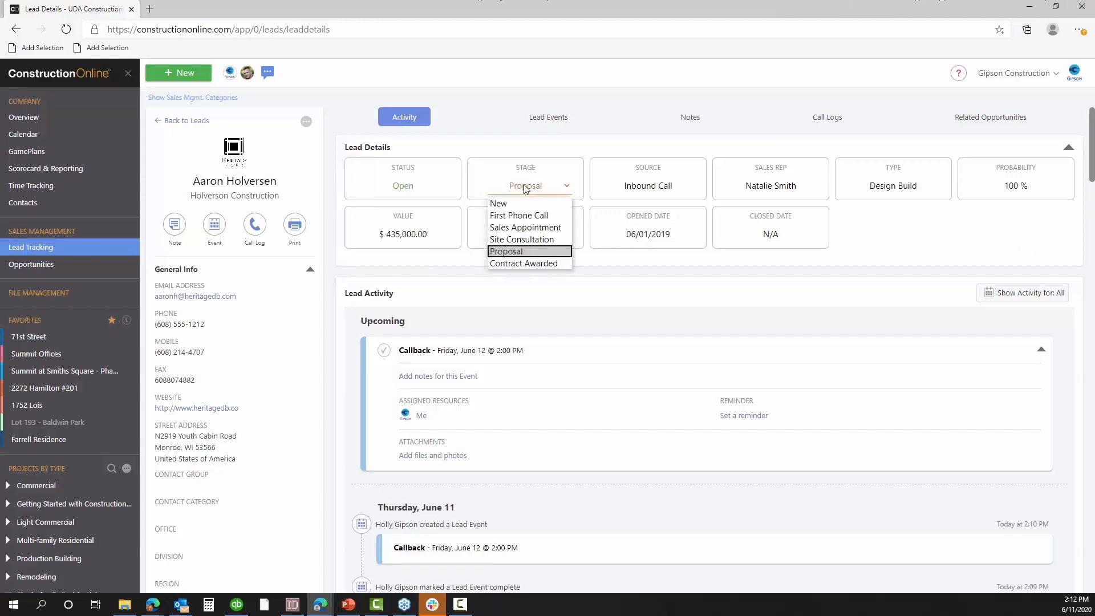
pyautogui.click(509, 252)
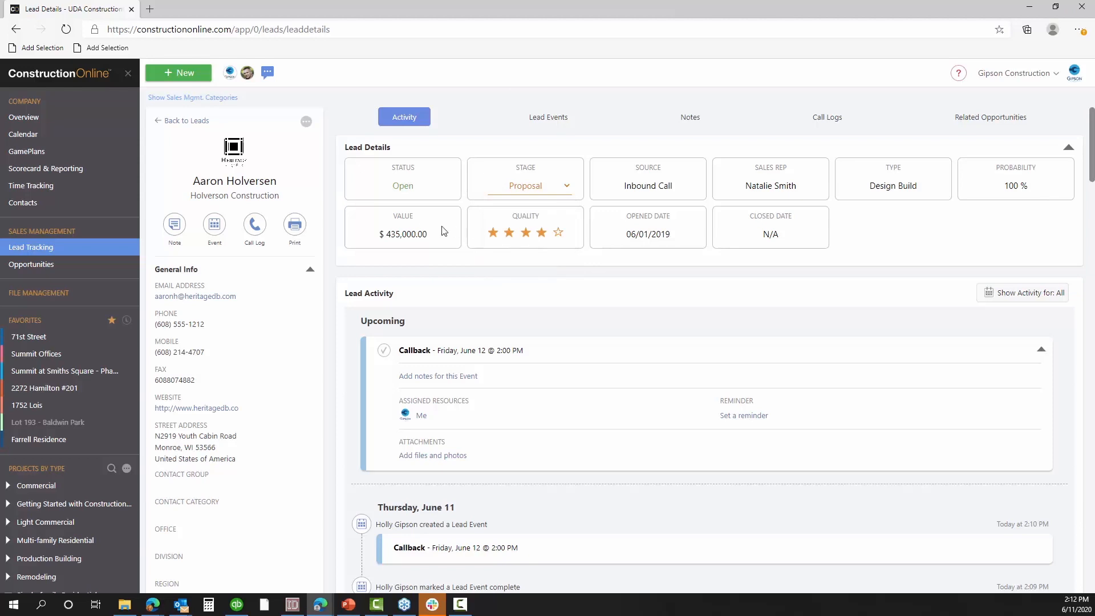
pyautogui.click(559, 234)
# Examine the available stage and status options for the lead, keeping the Proposal stage and Open status
pyautogui.click(541, 188)
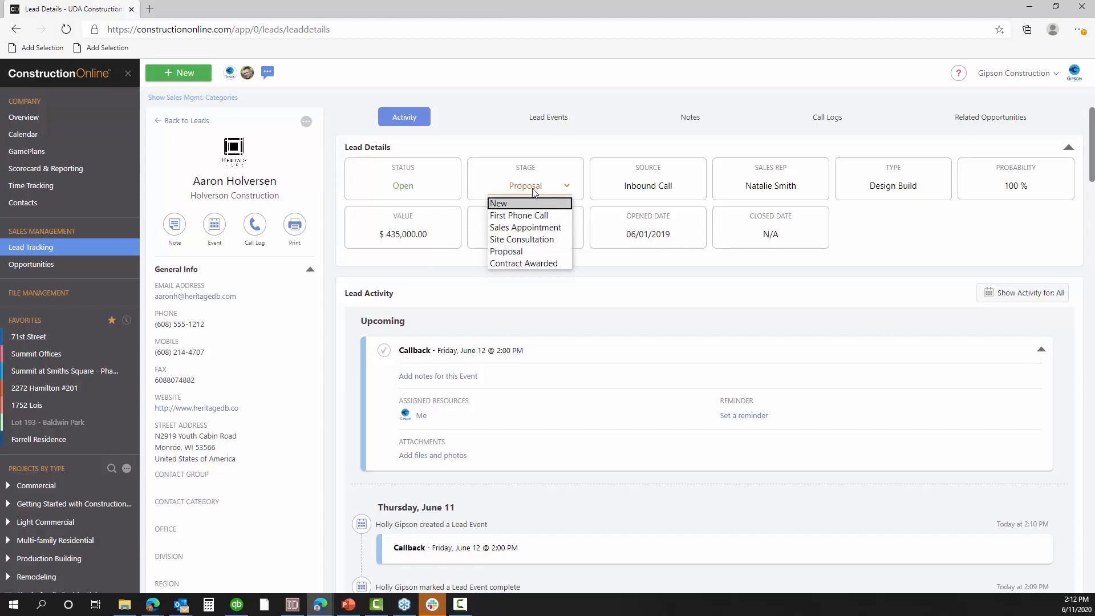
pyautogui.click(535, 193)
pyautogui.click(434, 195)
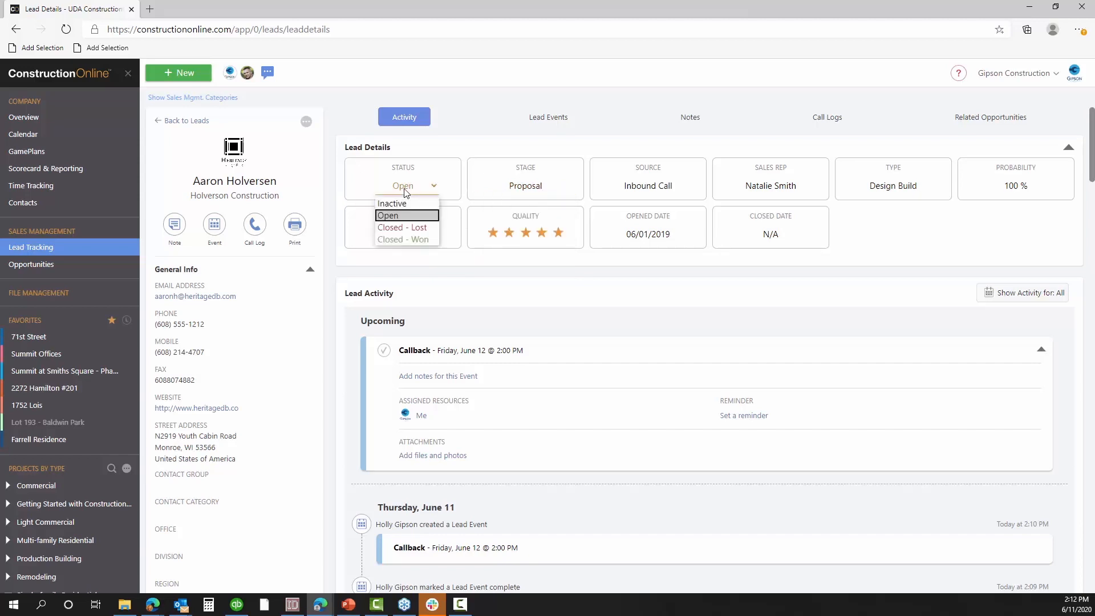
pyautogui.click(409, 216)
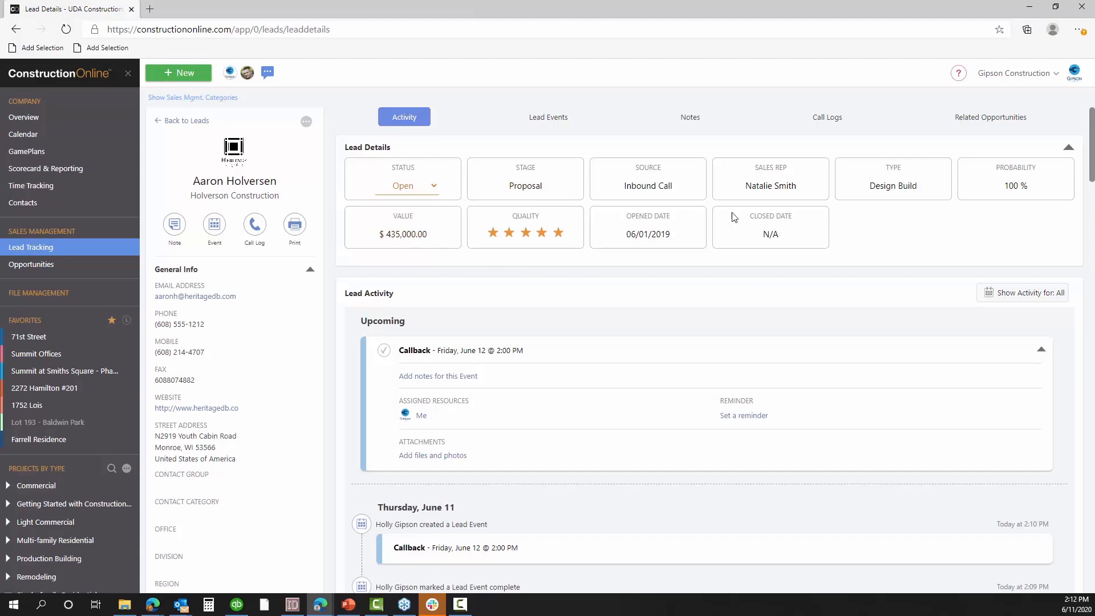
pyautogui.moveTo(854, 360)
pyautogui.click(395, 190)
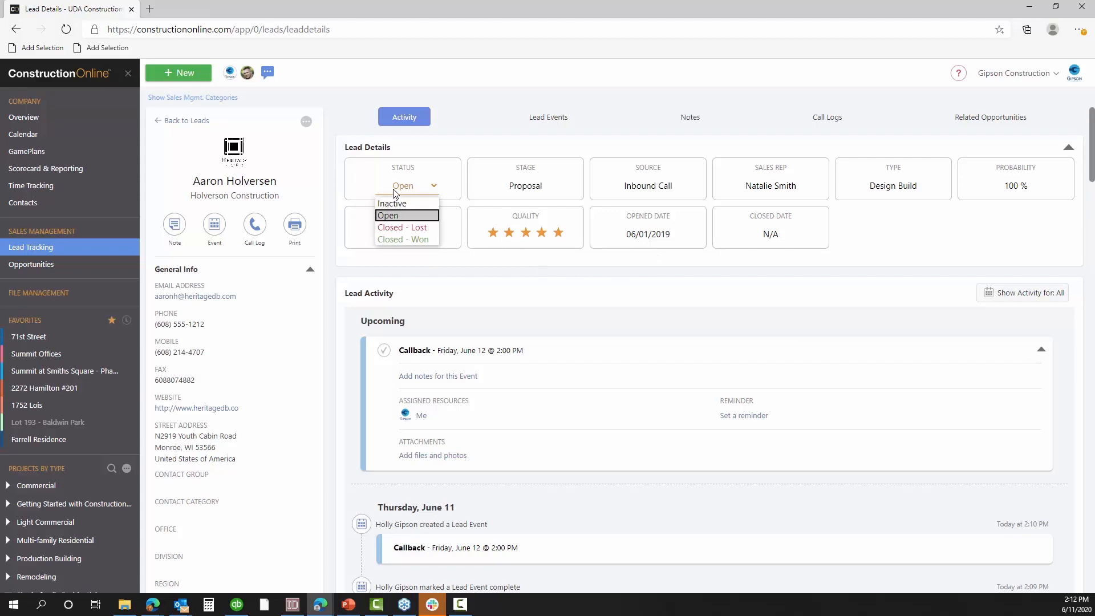
pyautogui.click(394, 192)
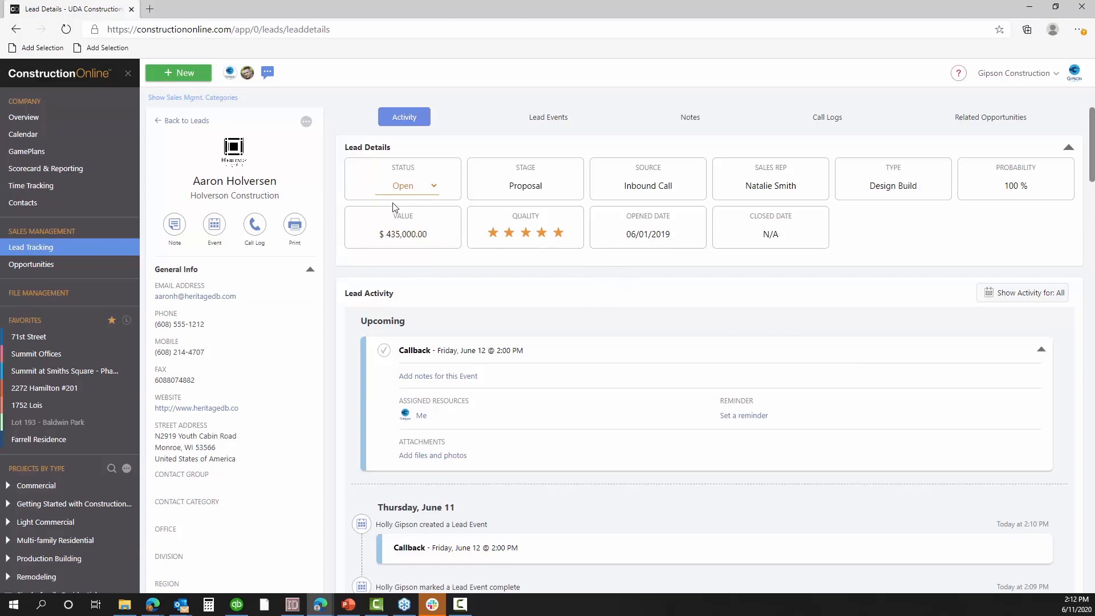
# Mark the lead's status as Closed - Won, and return it to Open
pyautogui.click(413, 190)
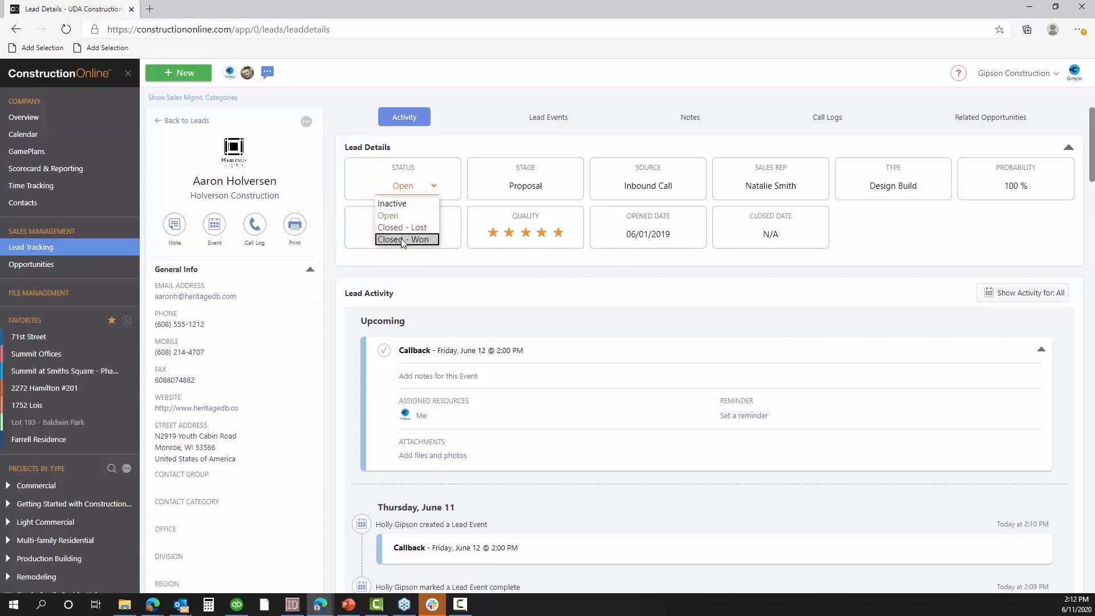
pyautogui.click(403, 239)
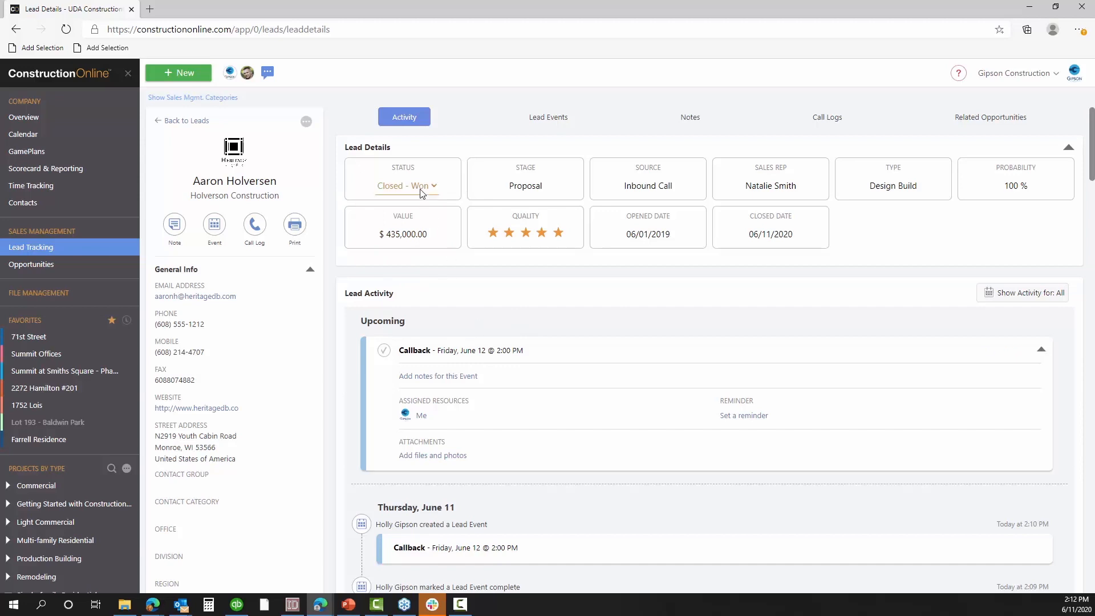
pyautogui.click(387, 191)
pyautogui.click(392, 215)
# Change the last word of the lead's street address to Lane and clear the fax number in the general info
pyautogui.doubleClick(233, 435)
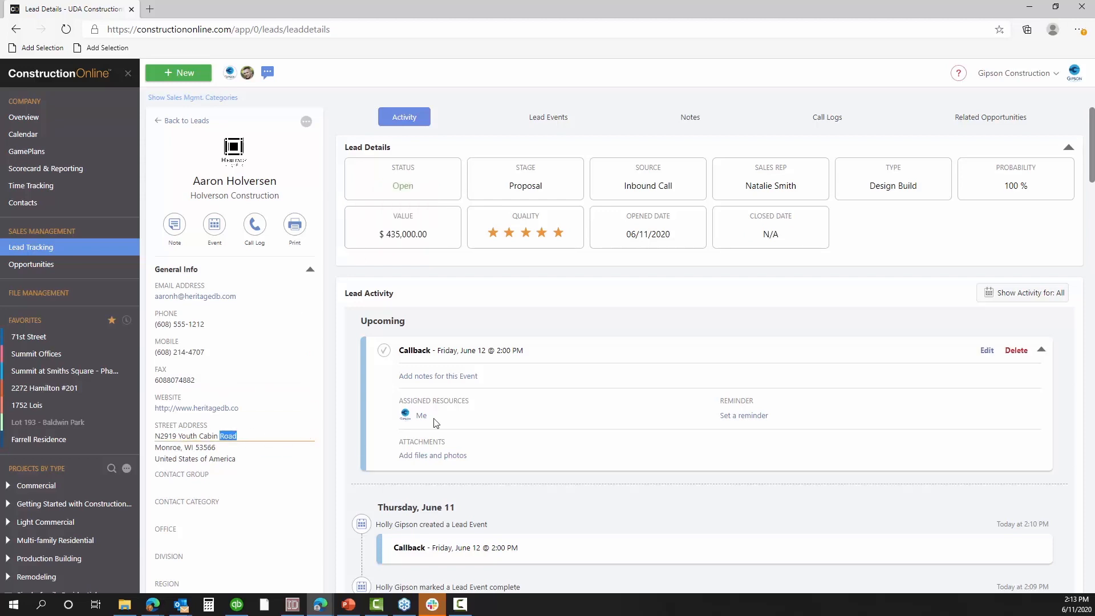
pyautogui.press('BackSpace')
pyautogui.click(331, 372)
pyautogui.click(184, 380)
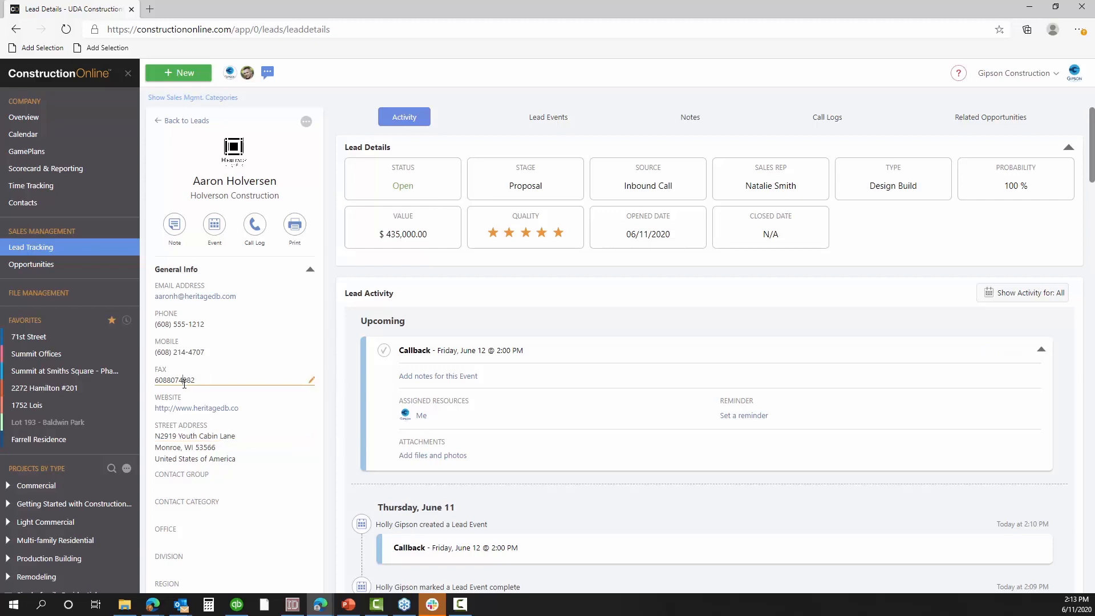
pyautogui.doubleClick(196, 382)
pyautogui.press('BackSpace')
# Set the lead's division to Residential and its region to Midwest in the general info
pyautogui.scroll(-3, 329, 376)
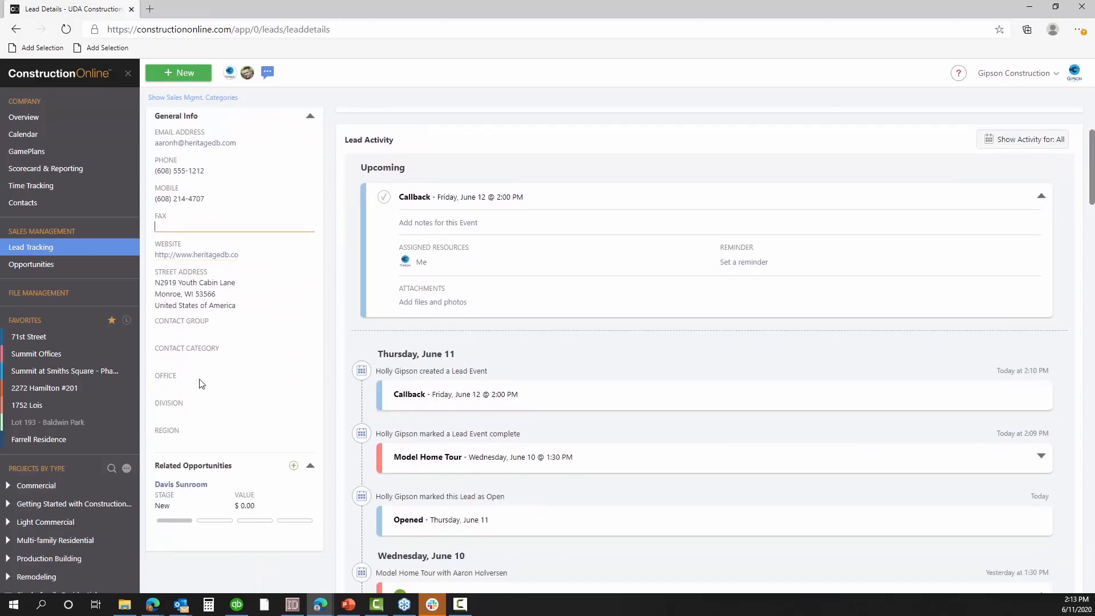
pyautogui.click(181, 411)
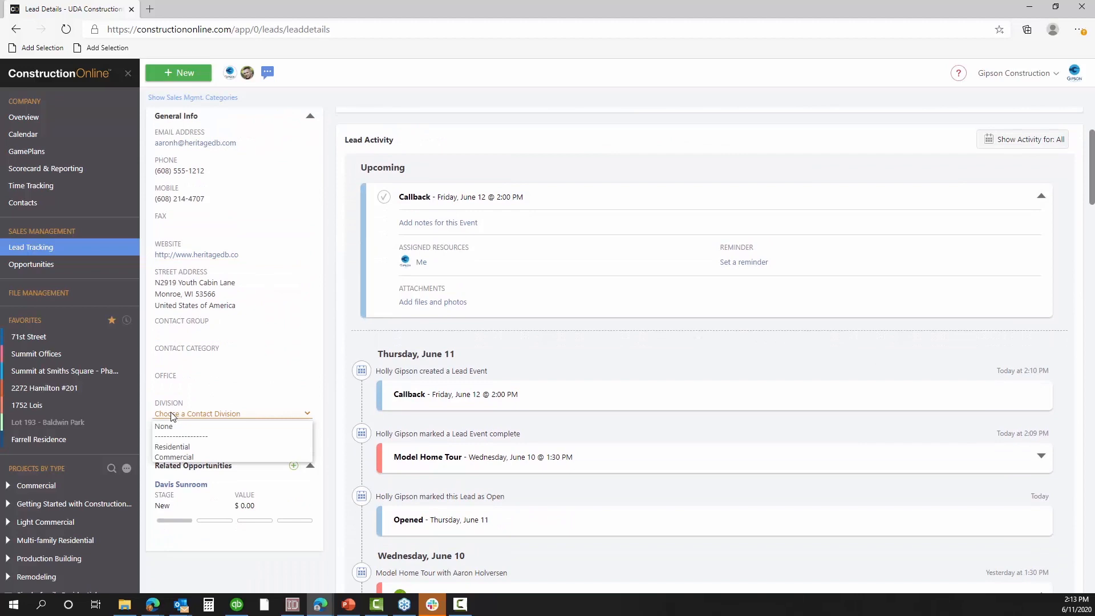
pyautogui.click(174, 449)
pyautogui.click(173, 443)
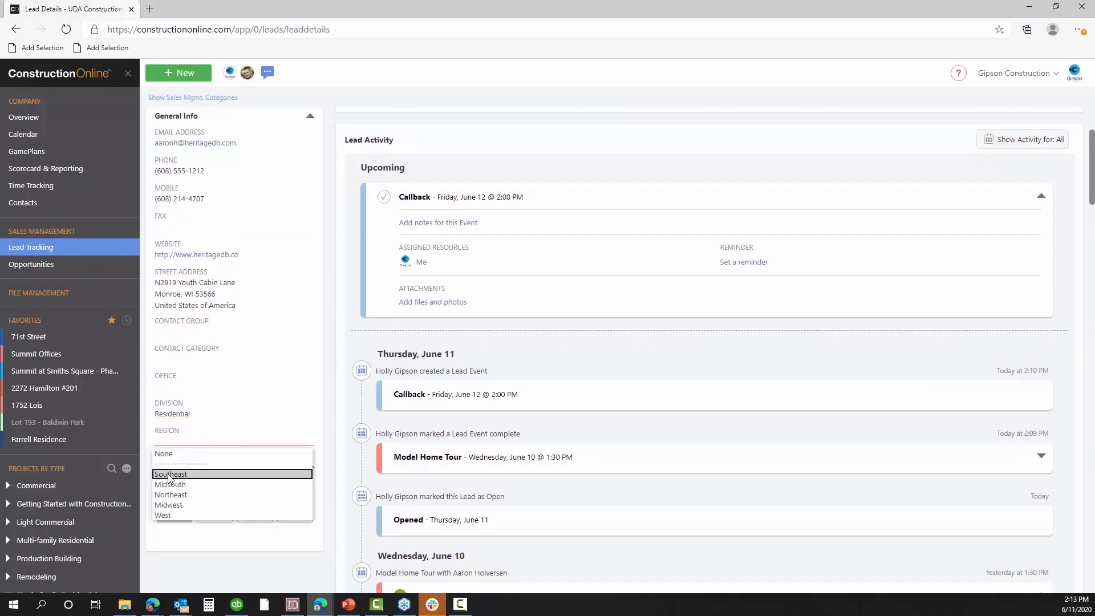
pyautogui.click(169, 504)
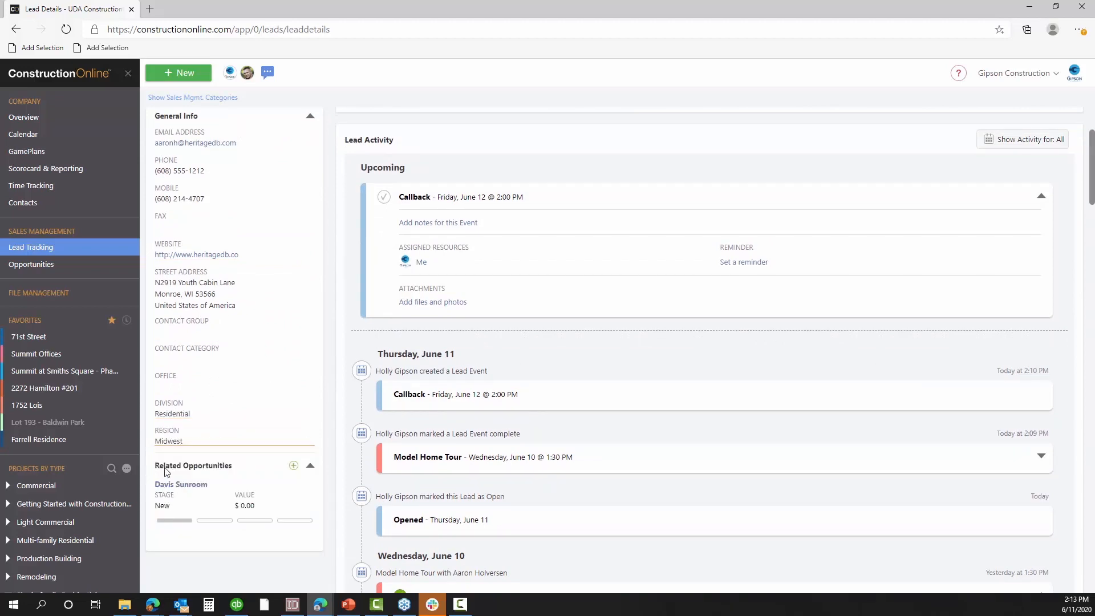
# Set the stage of the lead's related sunroom opportunity to Closed
pyautogui.scroll(3, 350, 391)
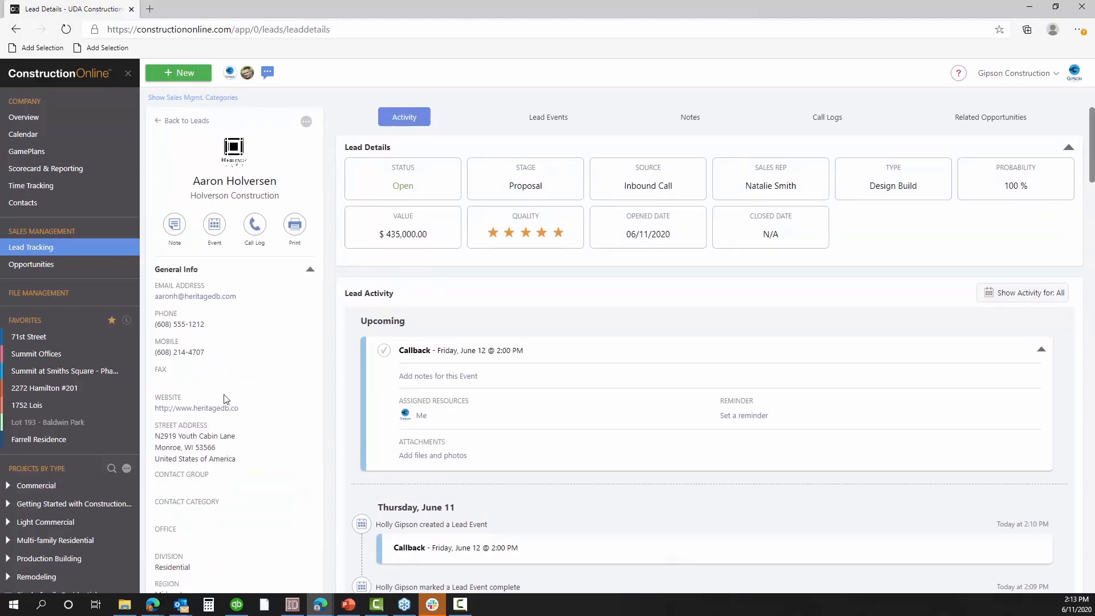
pyautogui.scroll(-4, 228, 402)
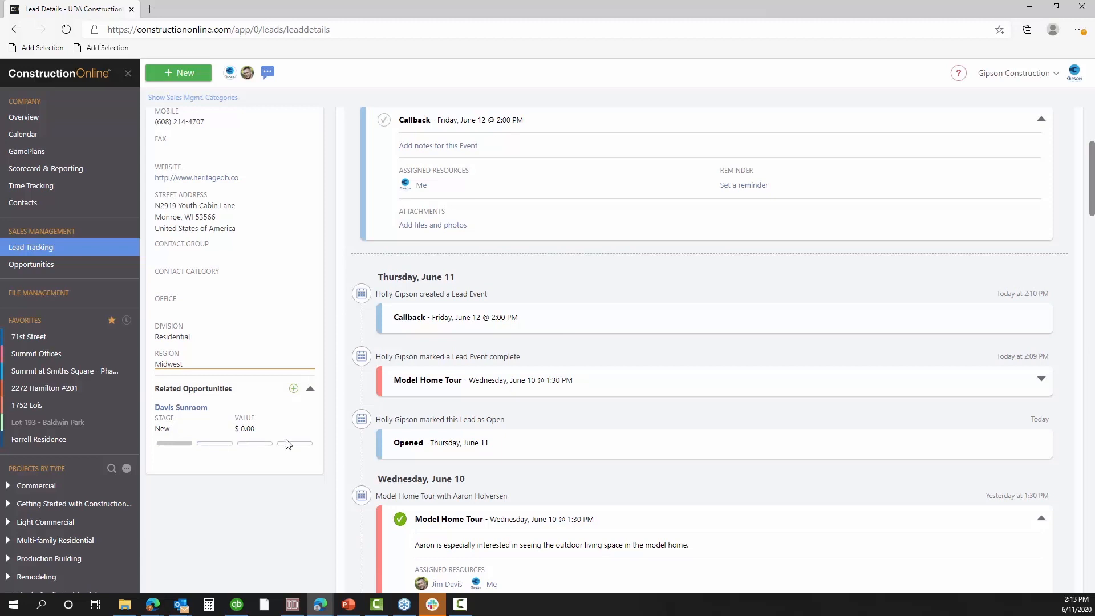
pyautogui.click(194, 444)
pyautogui.scroll(4, 764, 395)
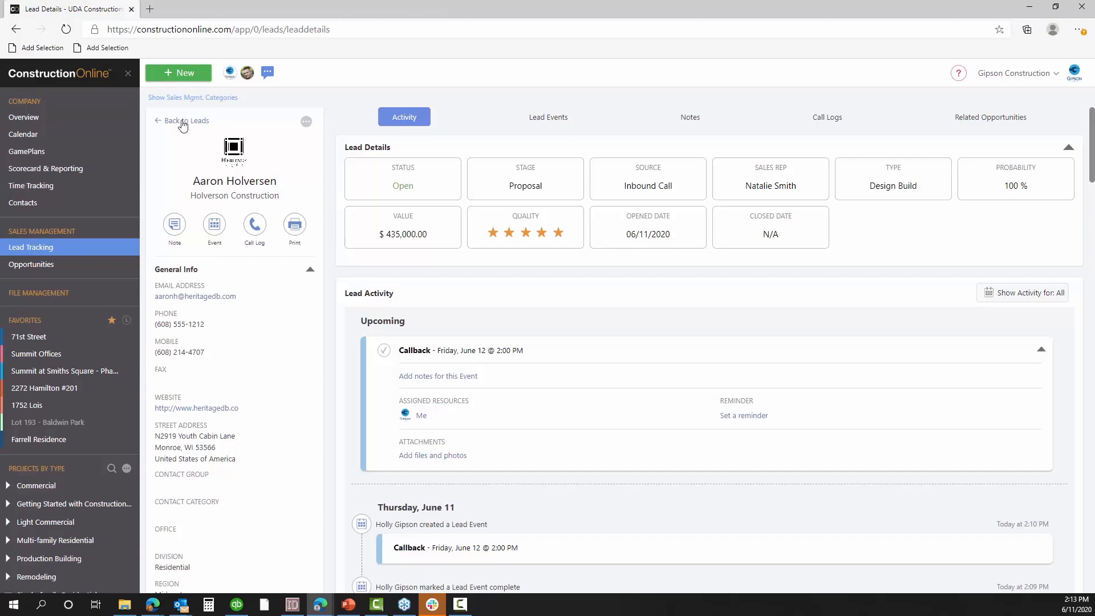
# Review the lead's activity history, from the upcoming callback back through the older events and notes
pyautogui.moveTo(680, 354)
pyautogui.moveTo(602, 374)
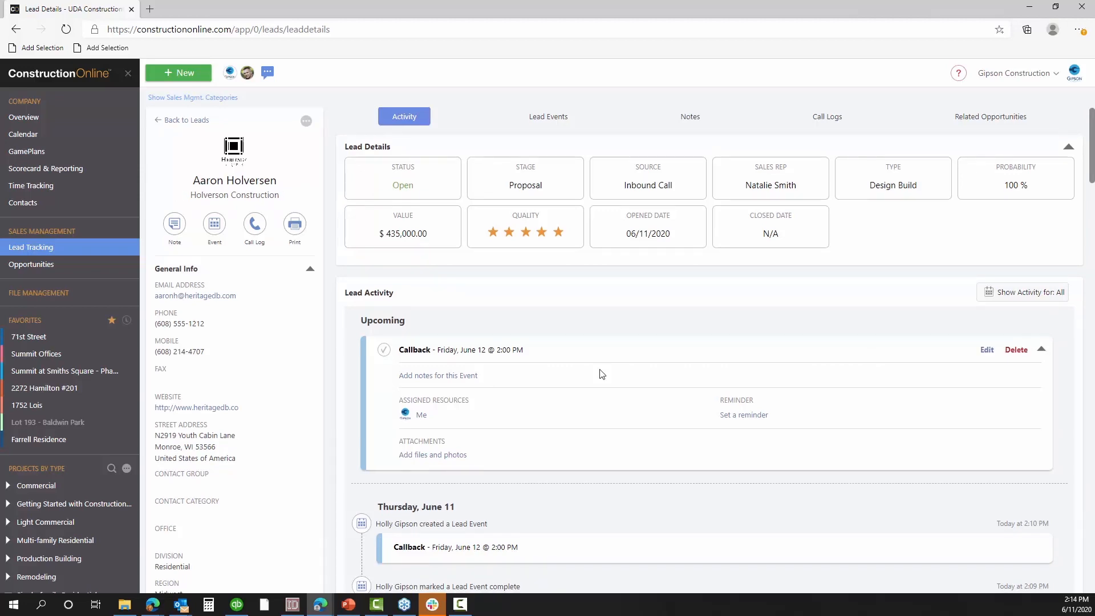
pyautogui.scroll(-5, 602, 374)
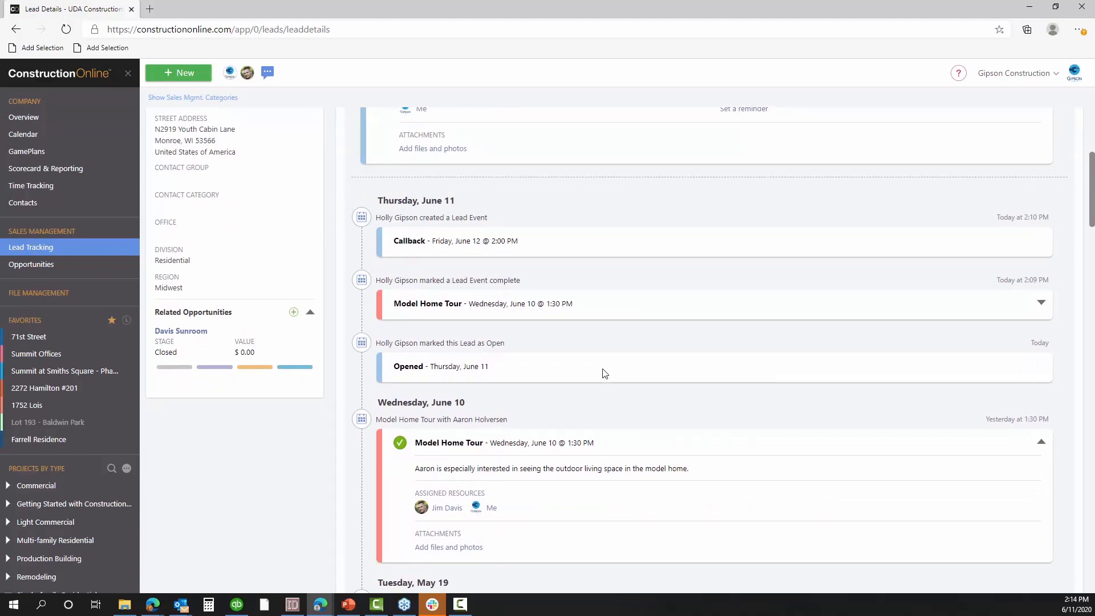
pyautogui.scroll(-8, 605, 373)
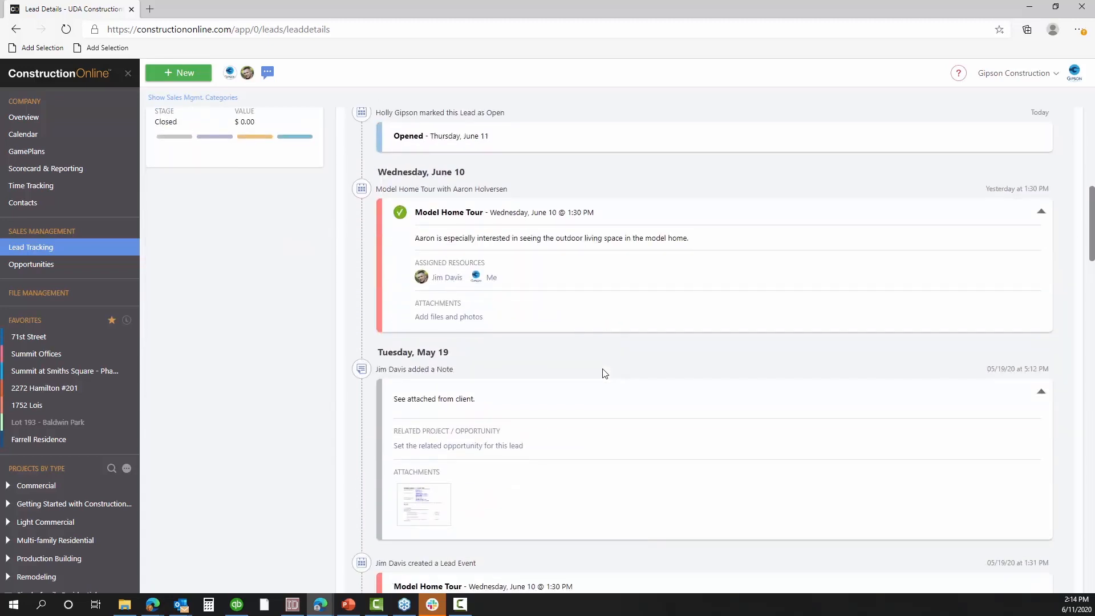
pyautogui.scroll(-15, 604, 373)
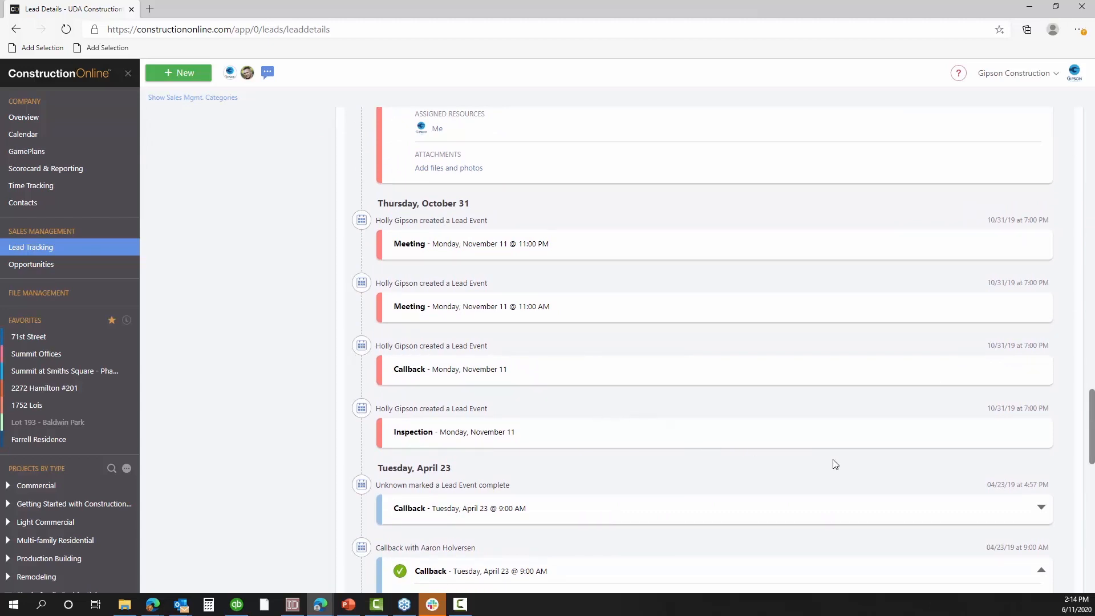
pyautogui.scroll(9, 835, 463)
pyautogui.scroll(20, 835, 464)
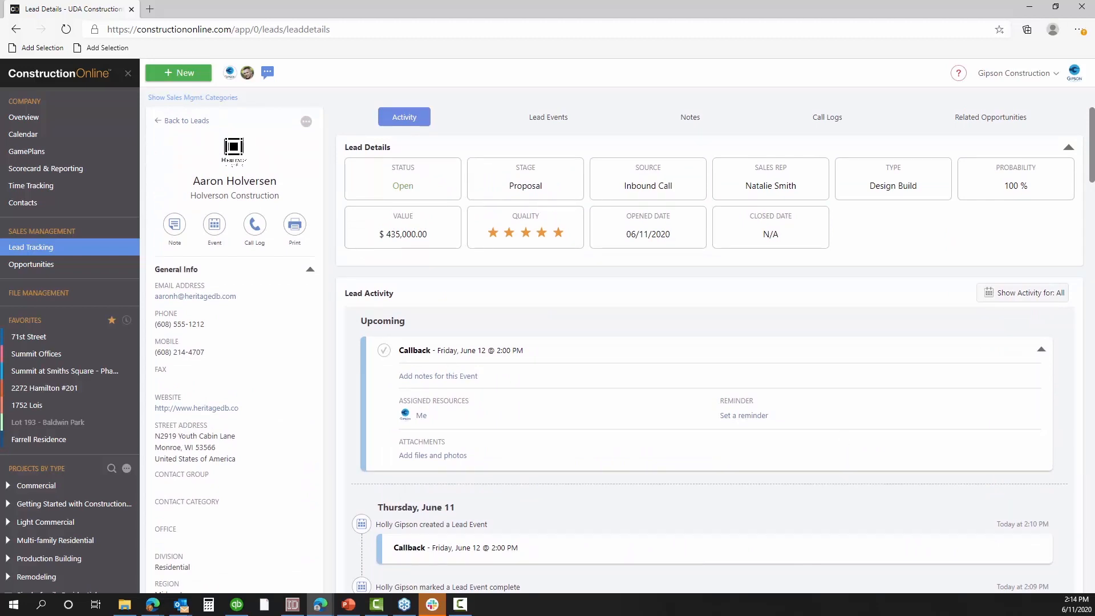
# Return to the lead pipeline and open the other Design Build lead, further down the list among the Pools & Decks leads
pyautogui.click(183, 121)
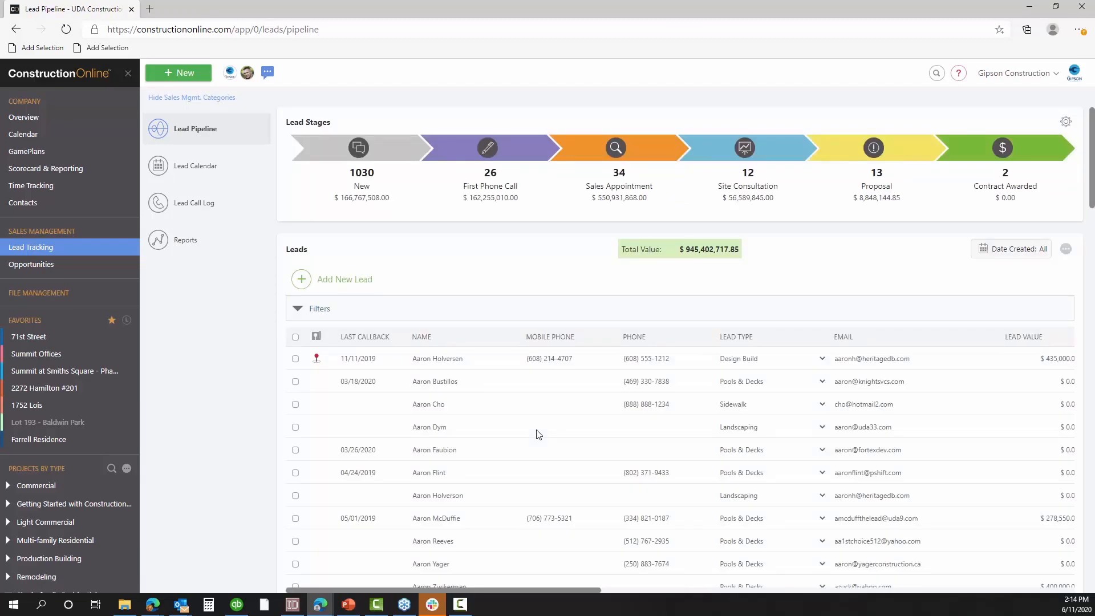
pyautogui.scroll(-5, 449, 412)
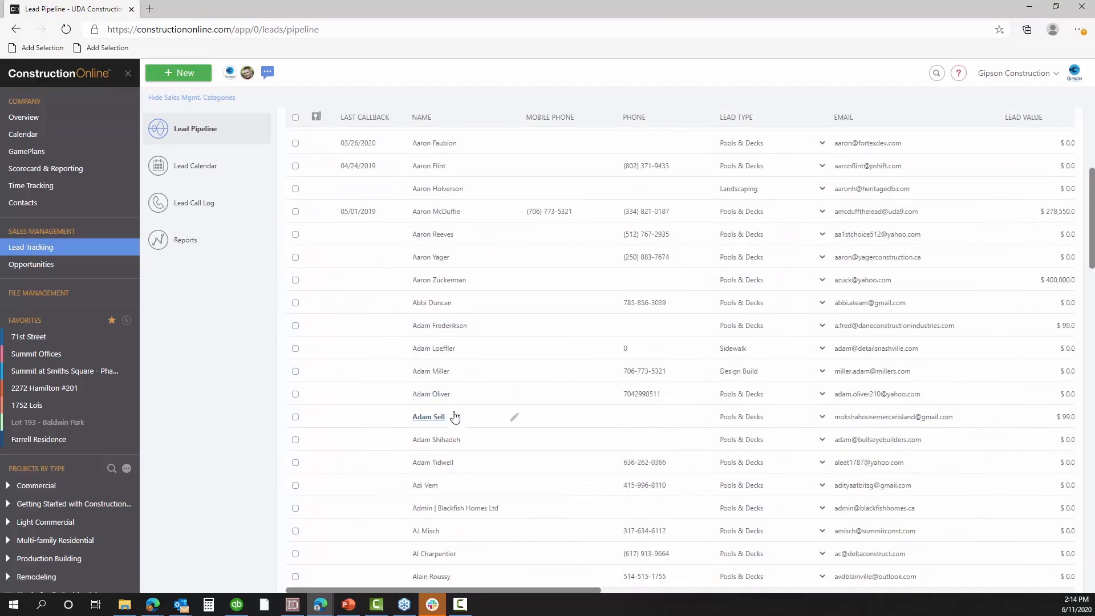
pyautogui.click(431, 371)
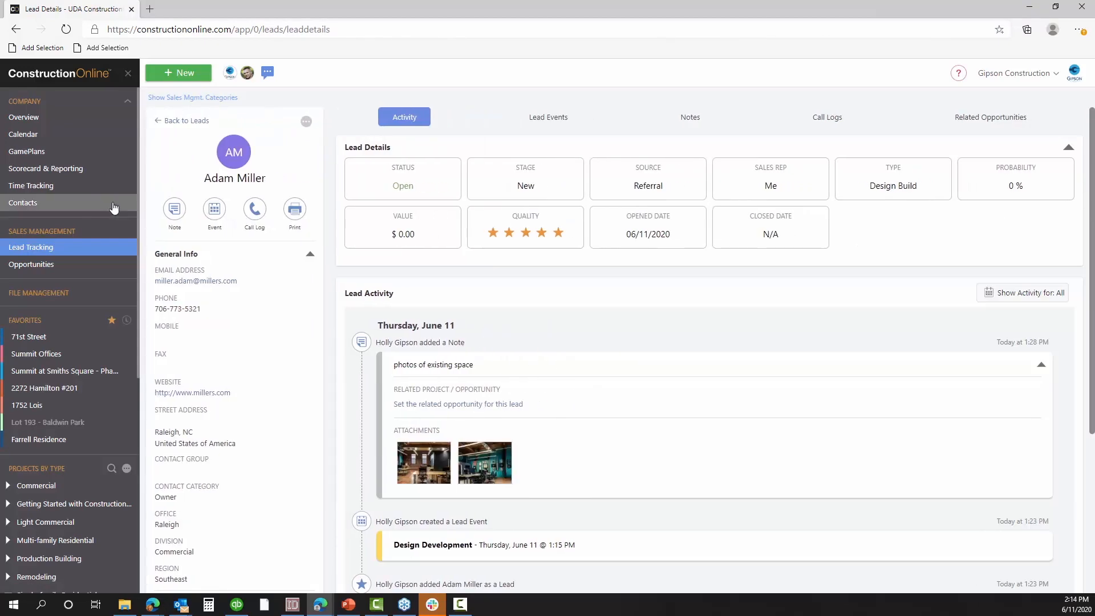
pyautogui.click(167, 128)
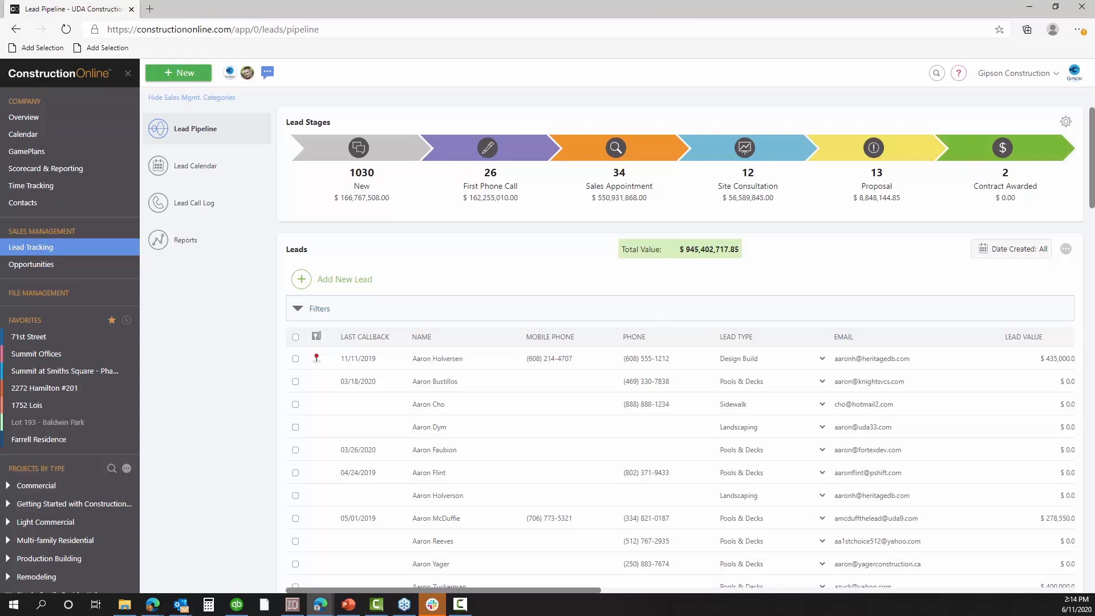
pyautogui.scroll(-4, 438, 454)
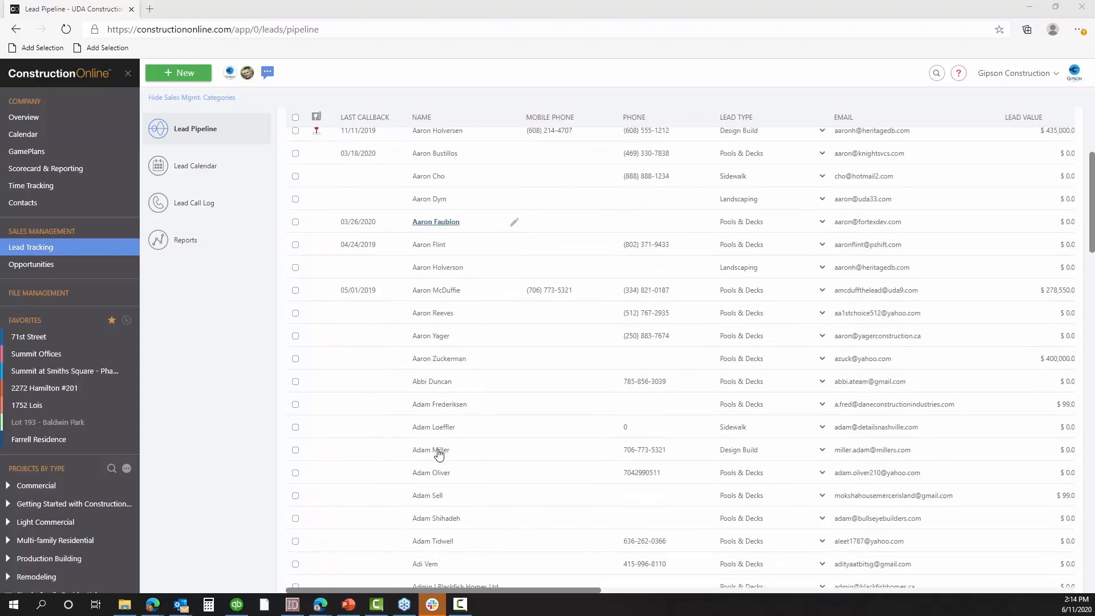
pyautogui.click(438, 450)
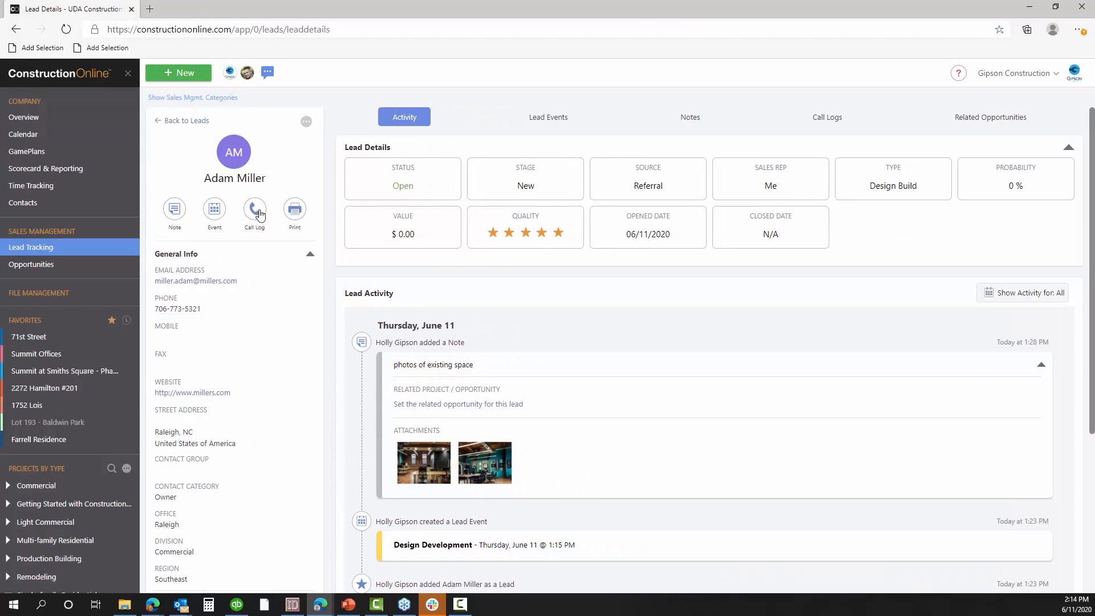
# Log a call for the lead with a note about calling to follow up with the contact on the upcoming meeting, and save it
pyautogui.click(259, 214)
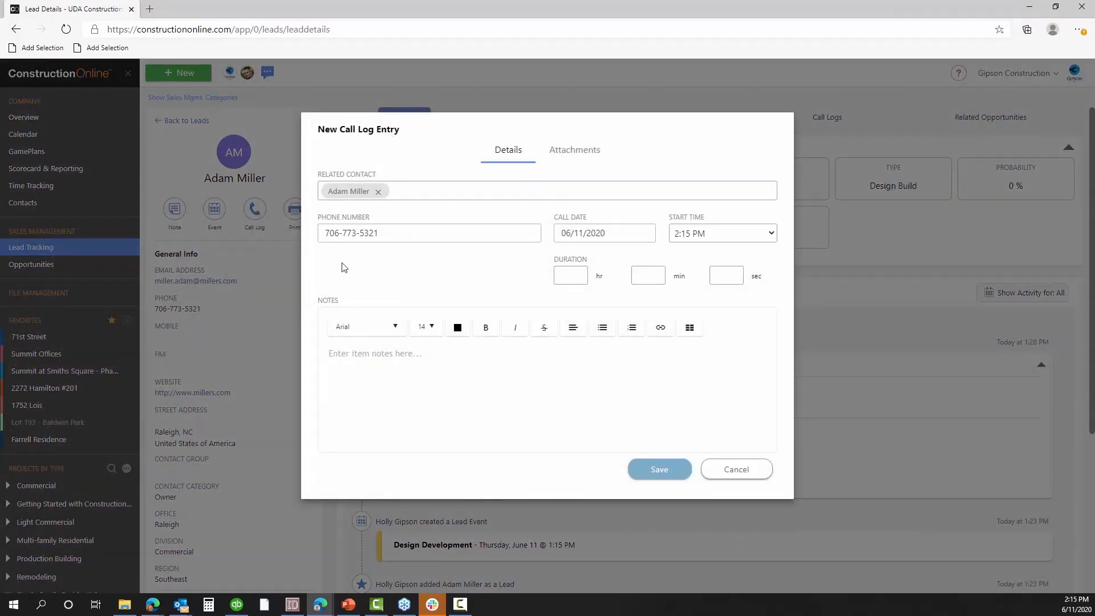
pyautogui.click(495, 366)
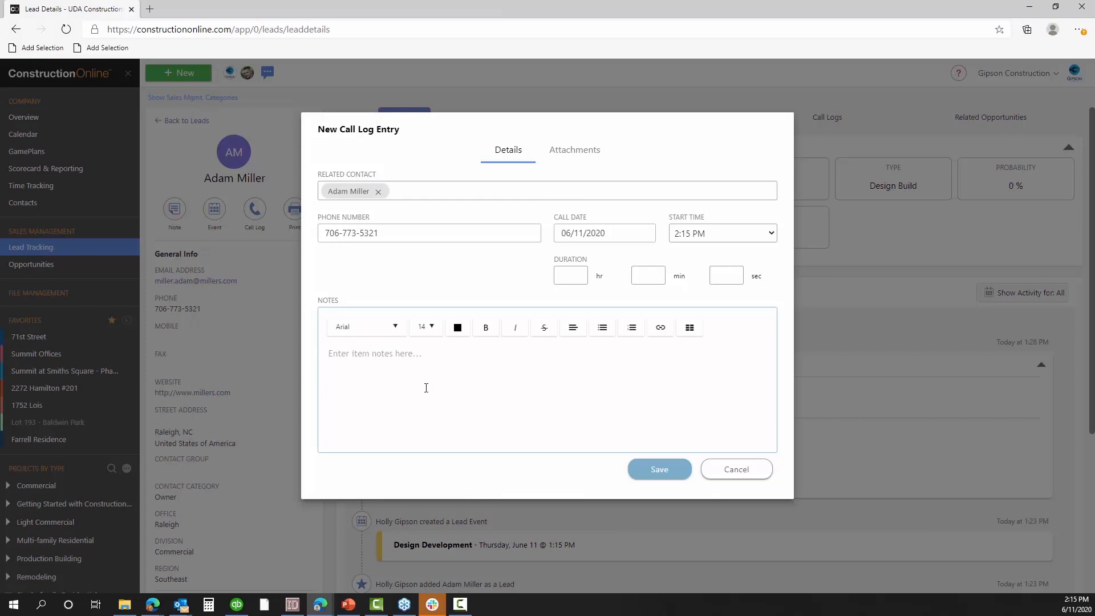
pyautogui.moveTo(446, 150); pyautogui.dragTo(540, 160)
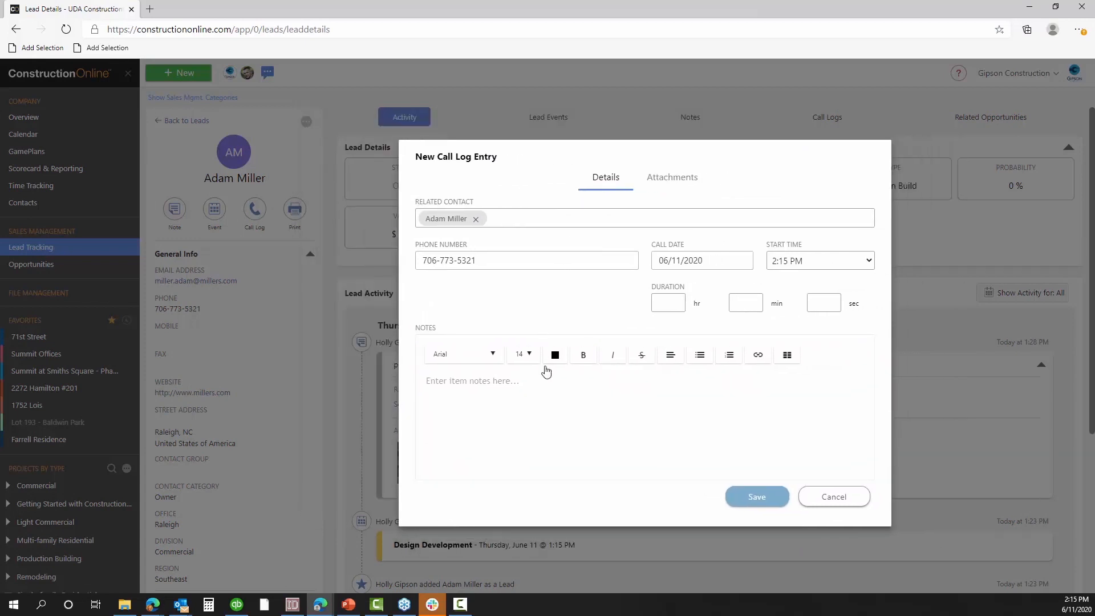
pyautogui.click(513, 384)
pyautogui.write('Ca')
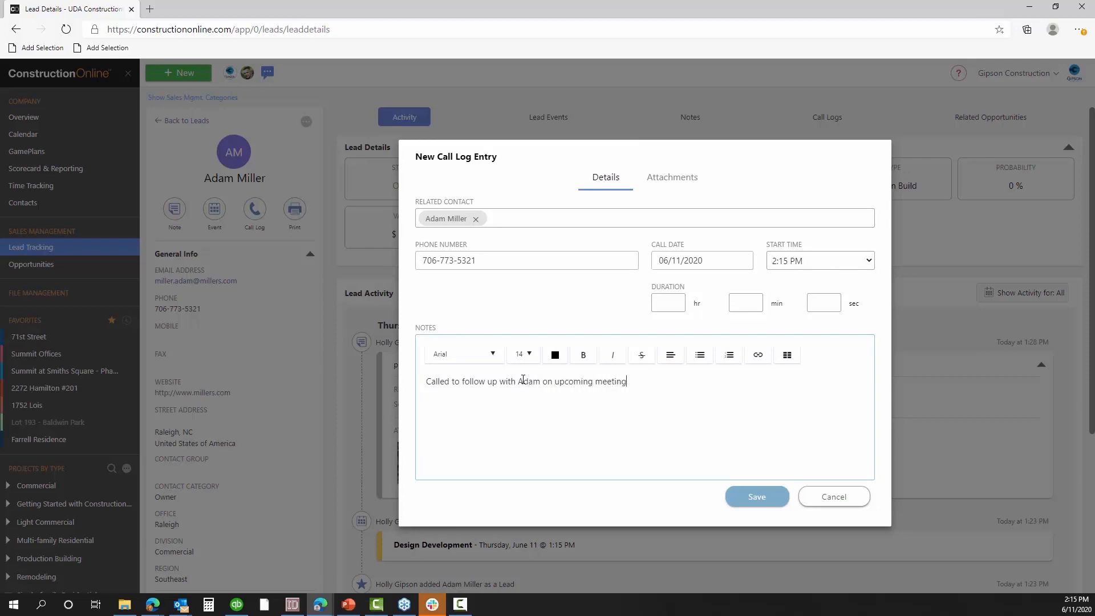
pyautogui.click(765, 504)
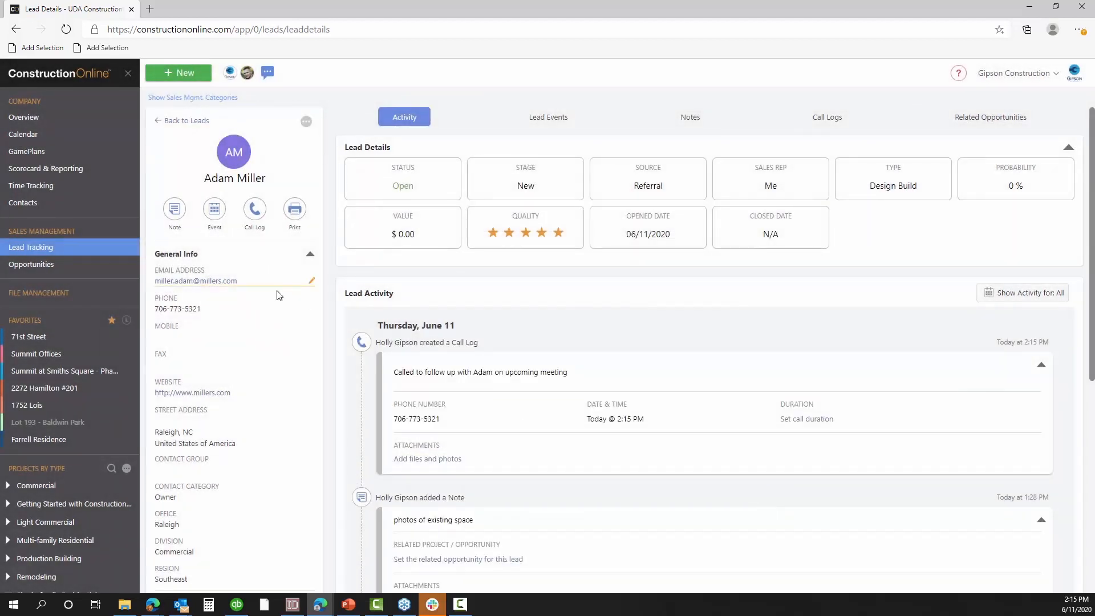
# Add a lead note about needing more site photos from the contact and asking about that during the next call, and save it
pyautogui.click(174, 212)
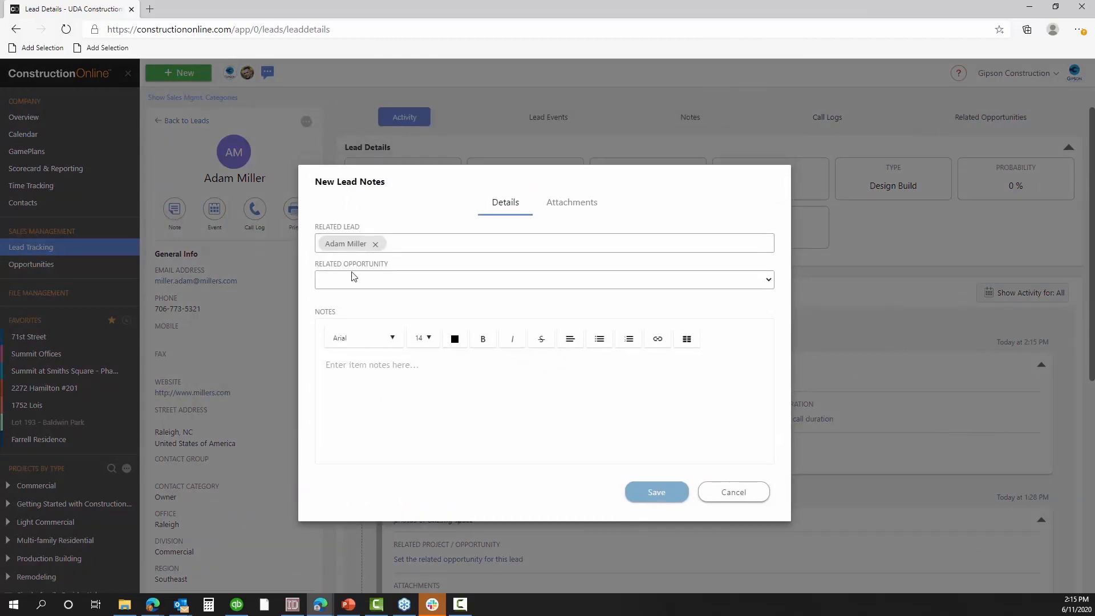
pyautogui.click(383, 375)
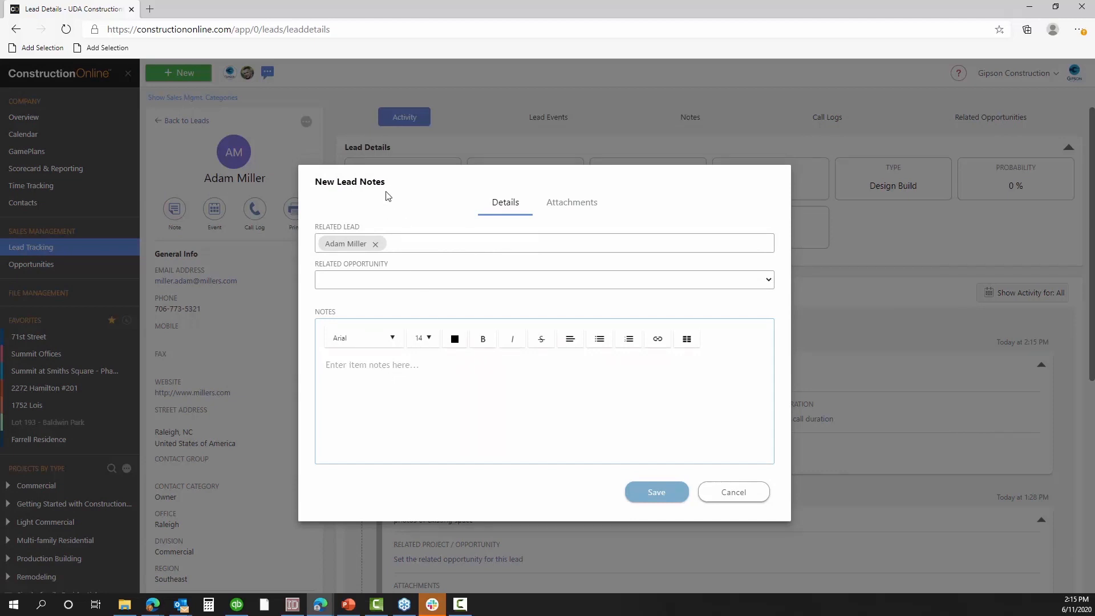
pyautogui.moveTo(392, 184); pyautogui.dragTo(547, 153)
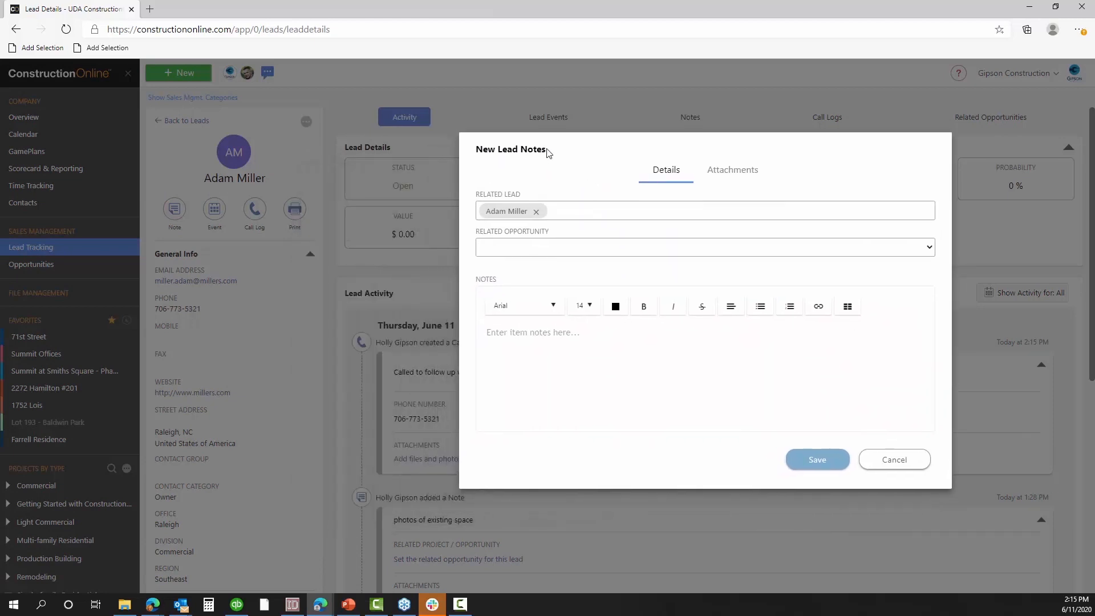
pyautogui.click(521, 340)
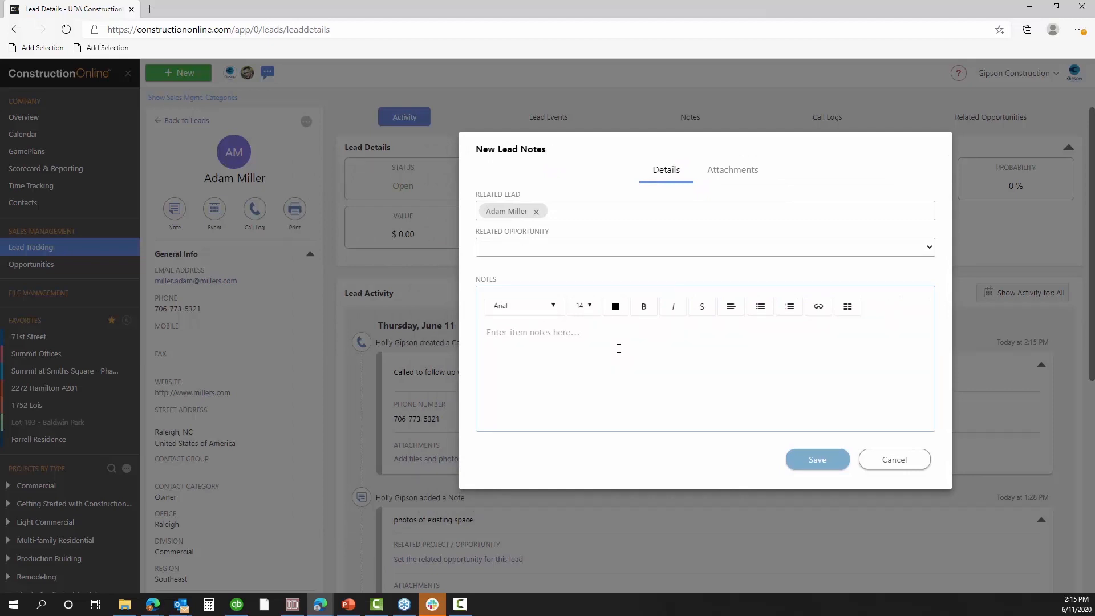
pyautogui.click(738, 172)
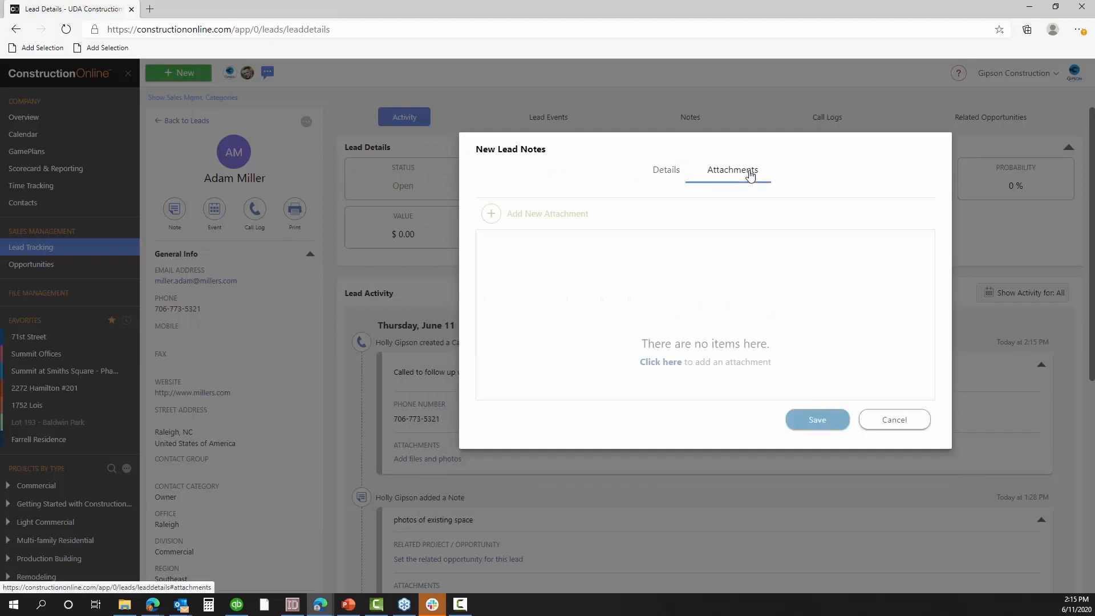
pyautogui.click(664, 178)
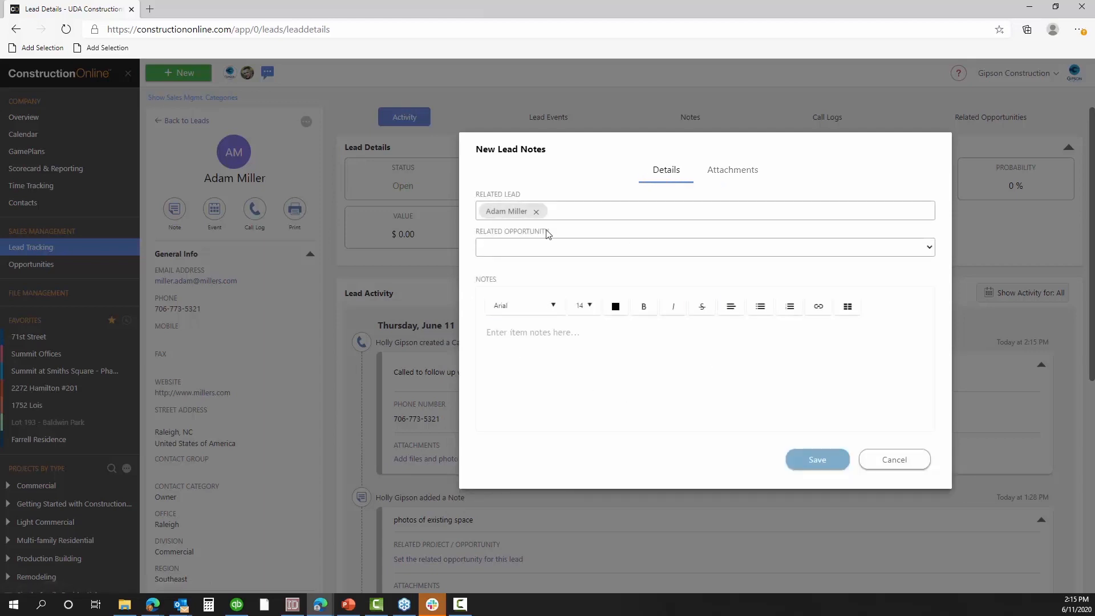
pyautogui.click(565, 385)
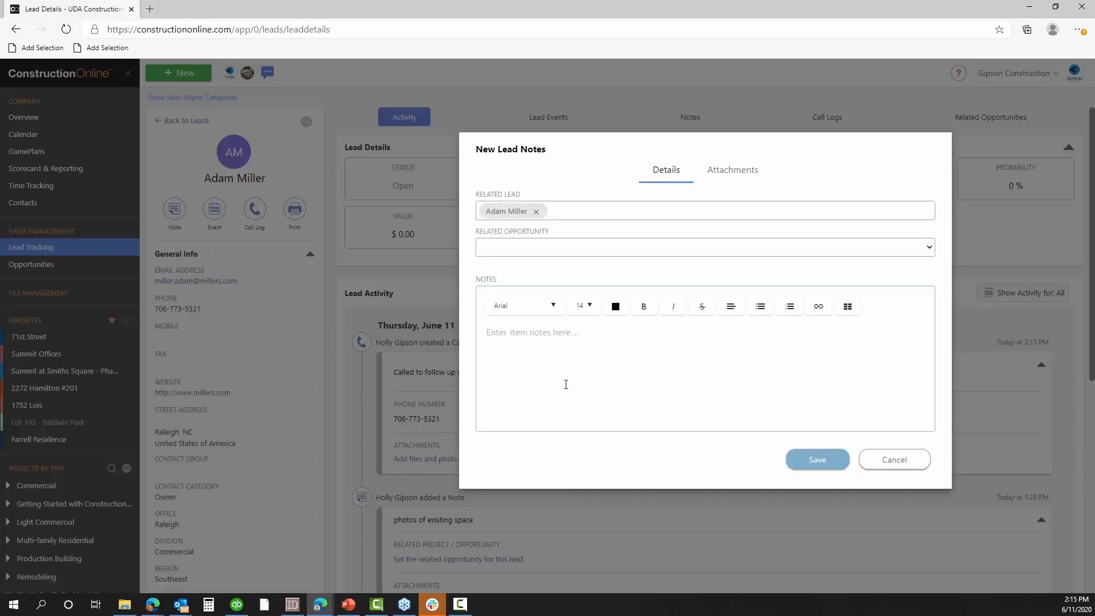
pyautogui.write('Need to get more site photos from A')
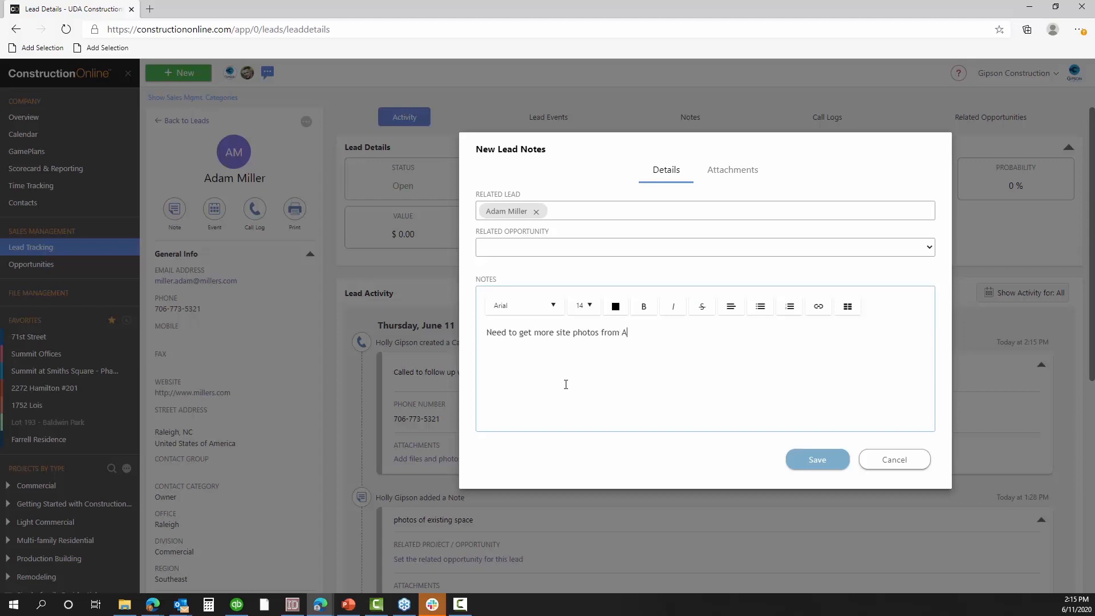
pyautogui.write('dam - Ask about that during  the next call')
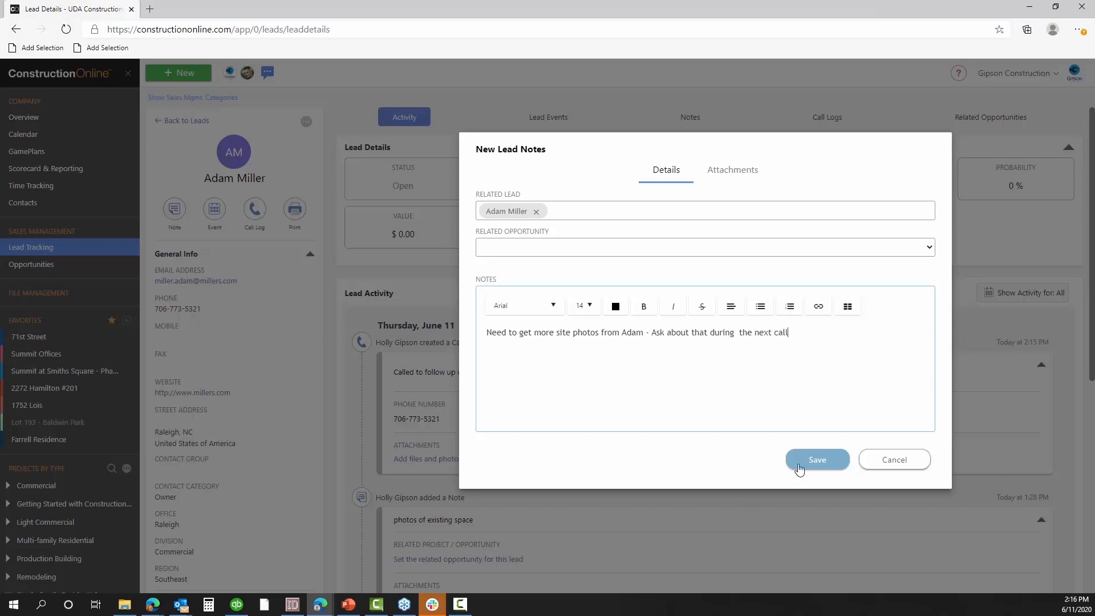
pyautogui.click(826, 460)
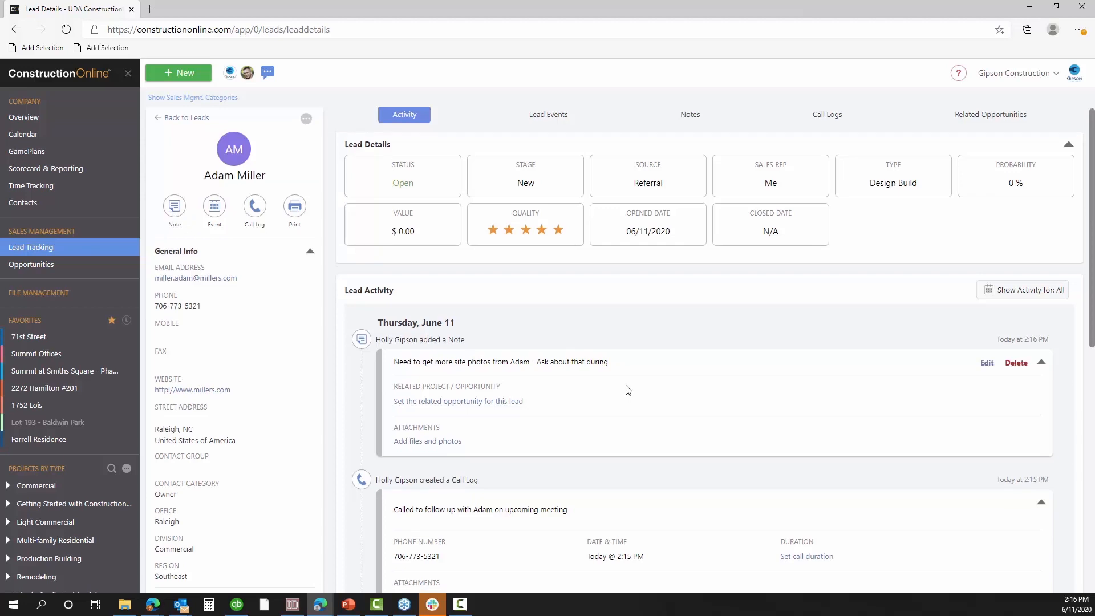
# Examine the lead's activity feed from the newest note and call log down to the Opened entry
pyautogui.scroll(-3, 627, 387)
pyautogui.scroll(-1, 627, 389)
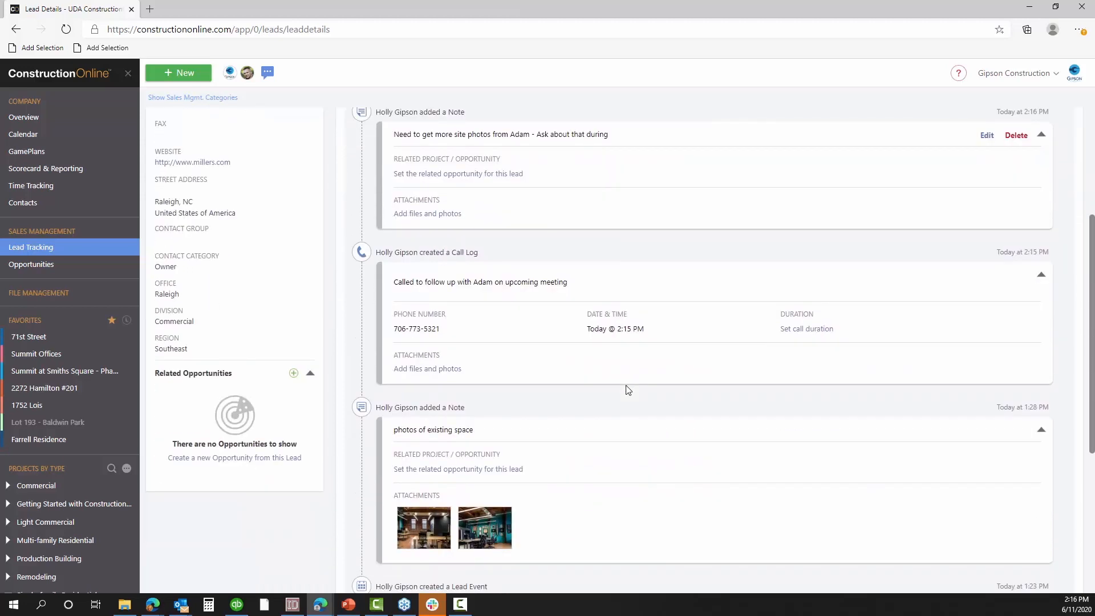
pyautogui.scroll(-2, 627, 389)
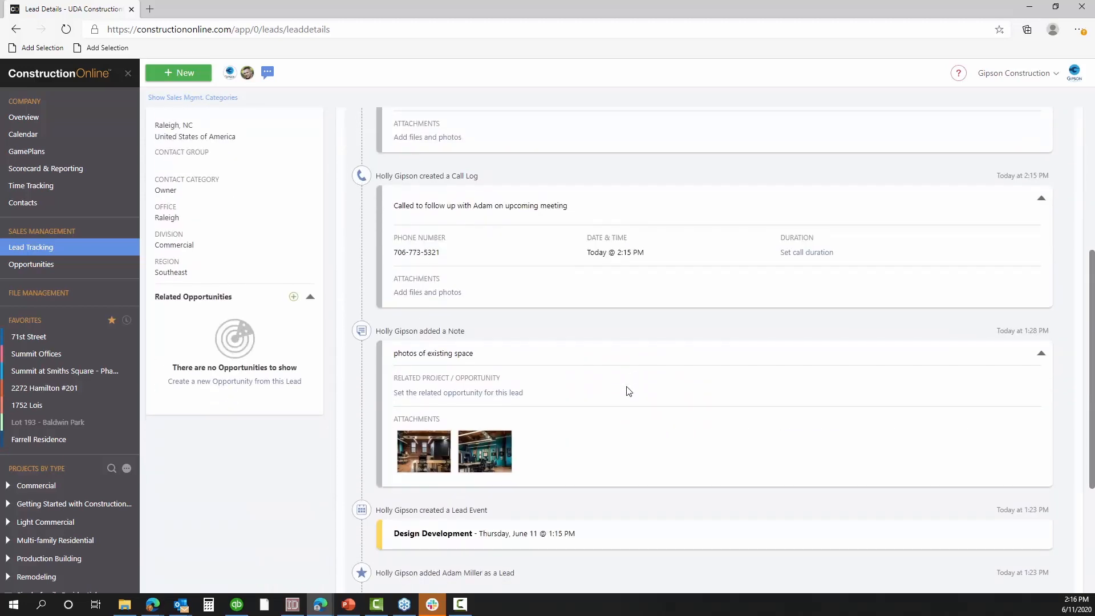
pyautogui.scroll(-2, 627, 392)
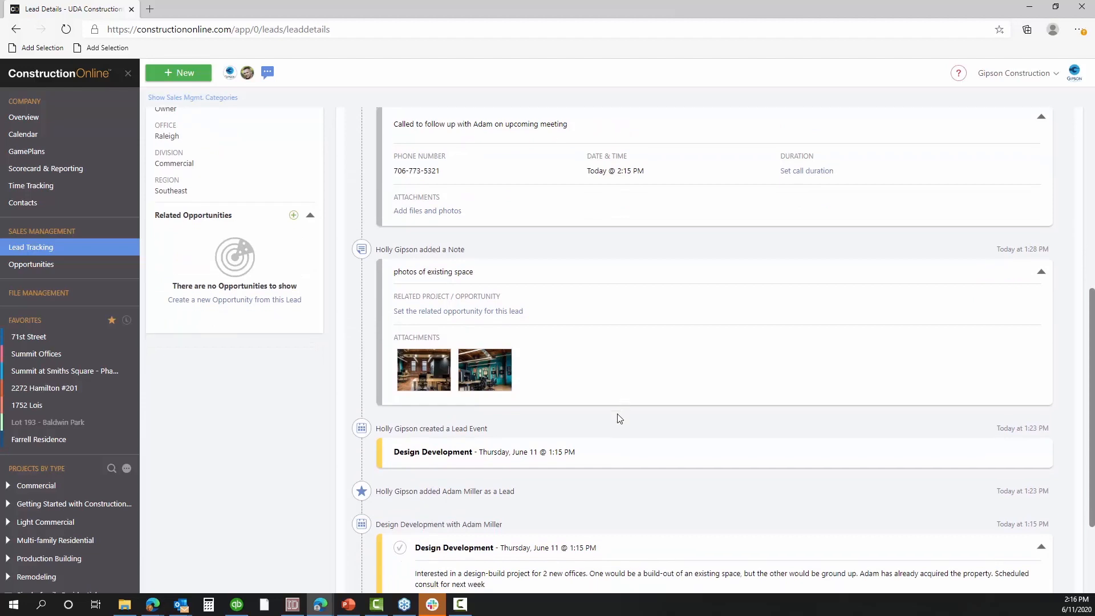
pyautogui.scroll(-2, 619, 418)
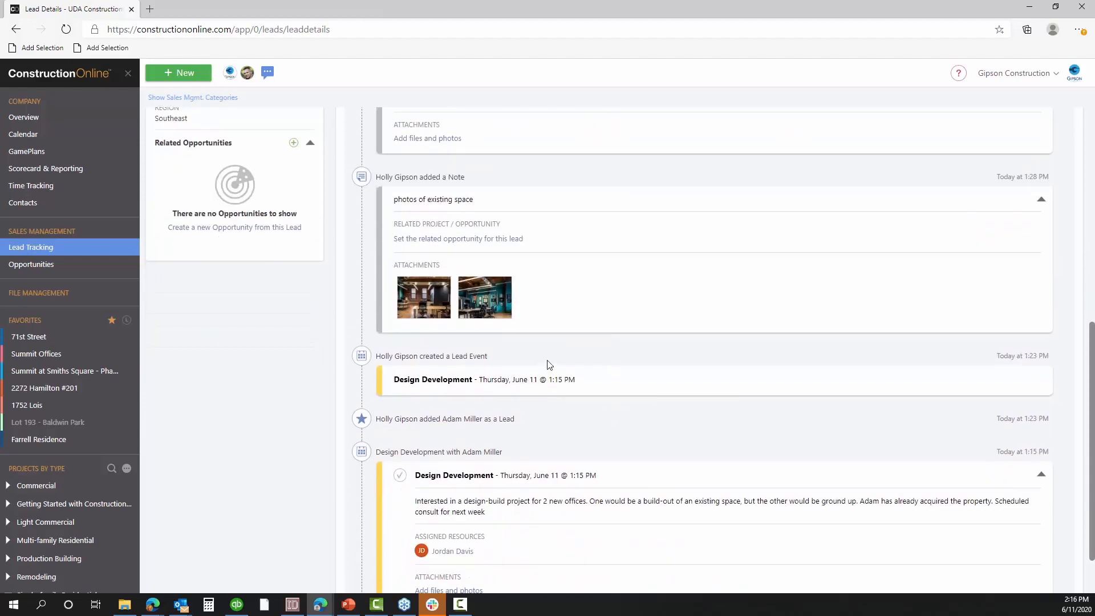
pyautogui.moveTo(562, 317)
pyautogui.scroll(-2, 521, 378)
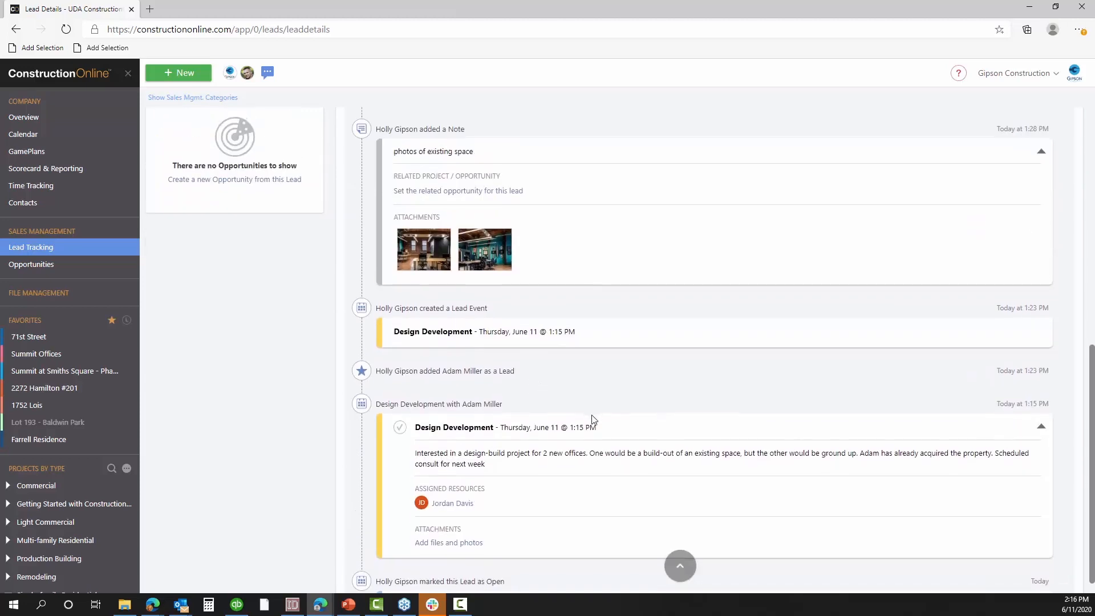
pyautogui.moveTo(594, 425)
pyautogui.scroll(-3, 630, 464)
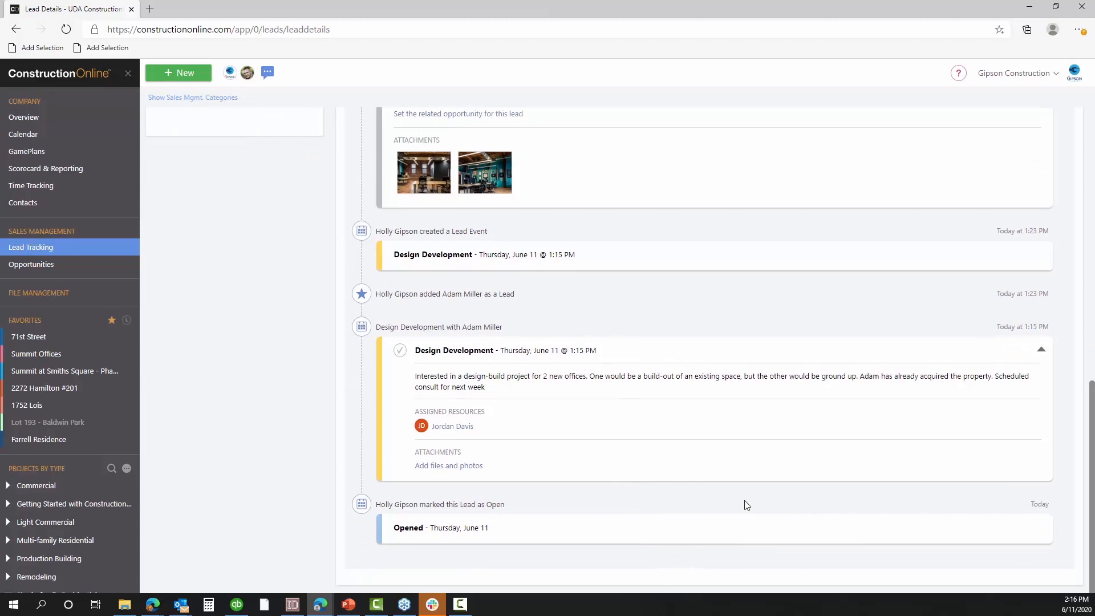
# View the attached photo Office space 2.jpg in the note about photos of existing space, and close it
pyautogui.moveTo(402, 358)
pyautogui.scroll(2, 540, 365)
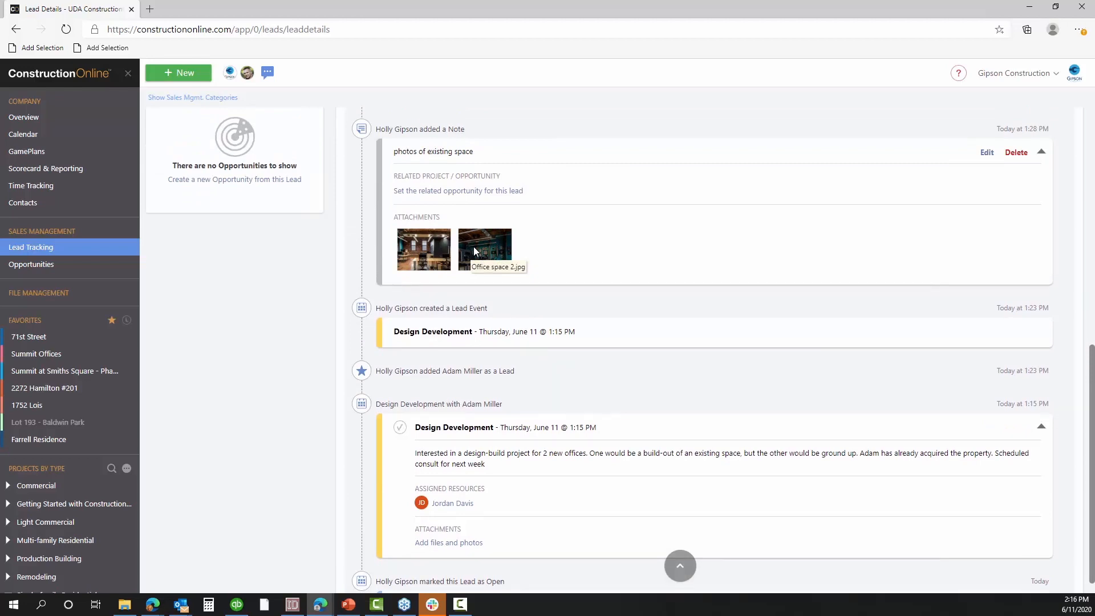
pyautogui.click(473, 249)
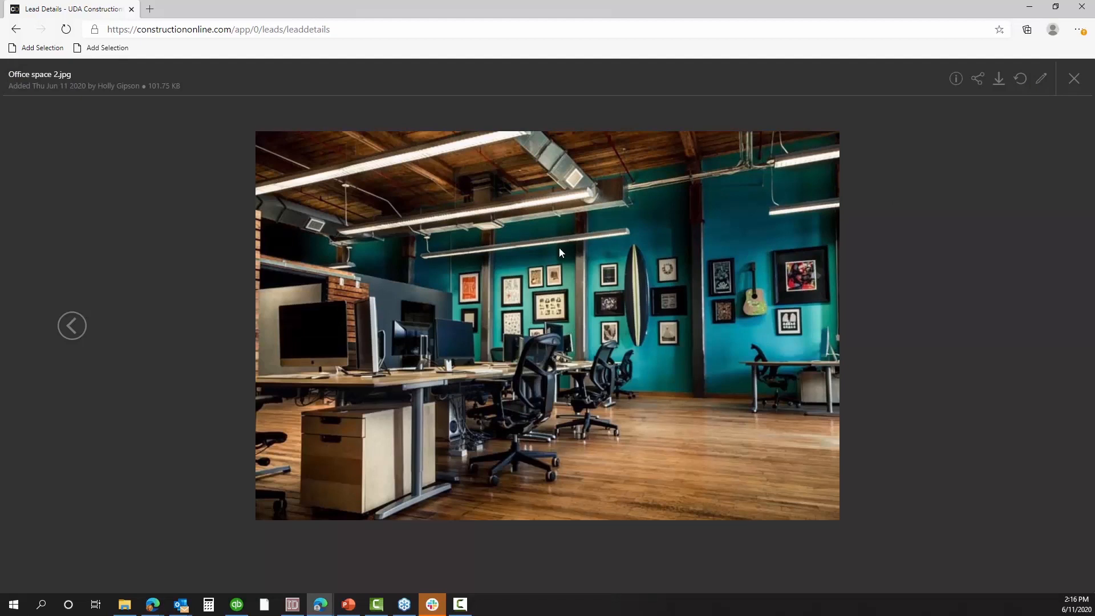
pyautogui.click(1072, 80)
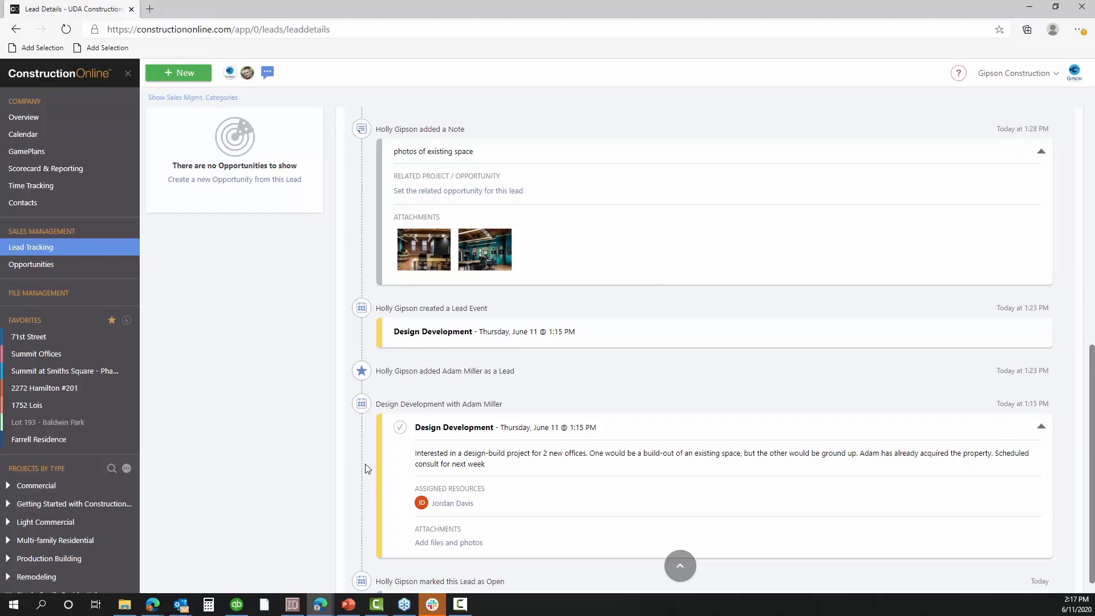
# Mark the Design Development lead event as complete and return to the lead details
pyautogui.scroll(1, 759, 305)
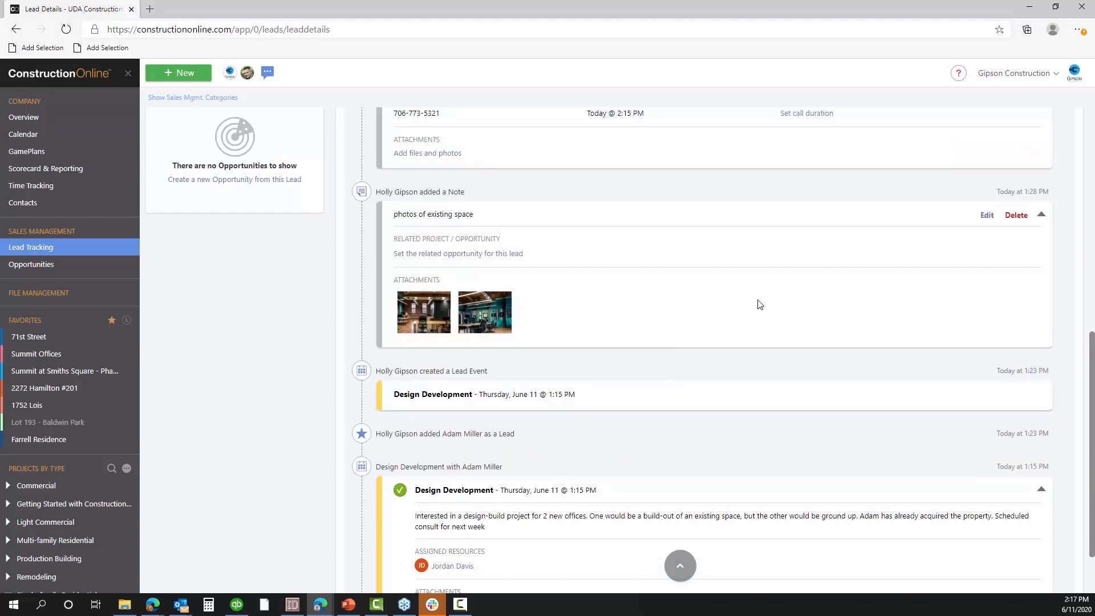
pyautogui.scroll(8, 760, 304)
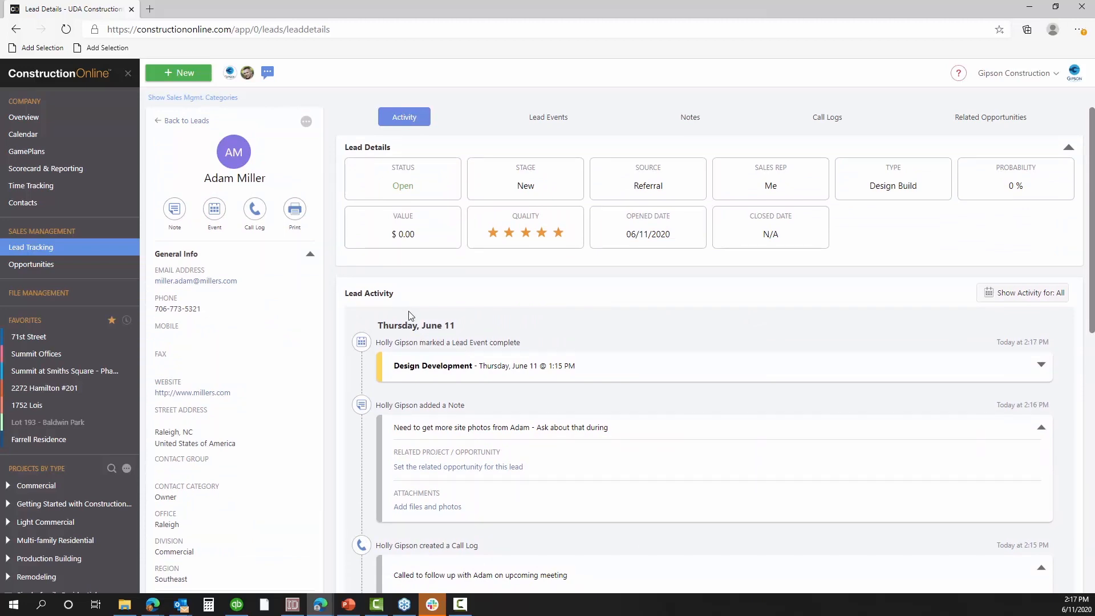
# Review the lead's activity filtered to Lead Events, and then filtered to Notes
pyautogui.moveTo(513, 519)
pyautogui.click(562, 124)
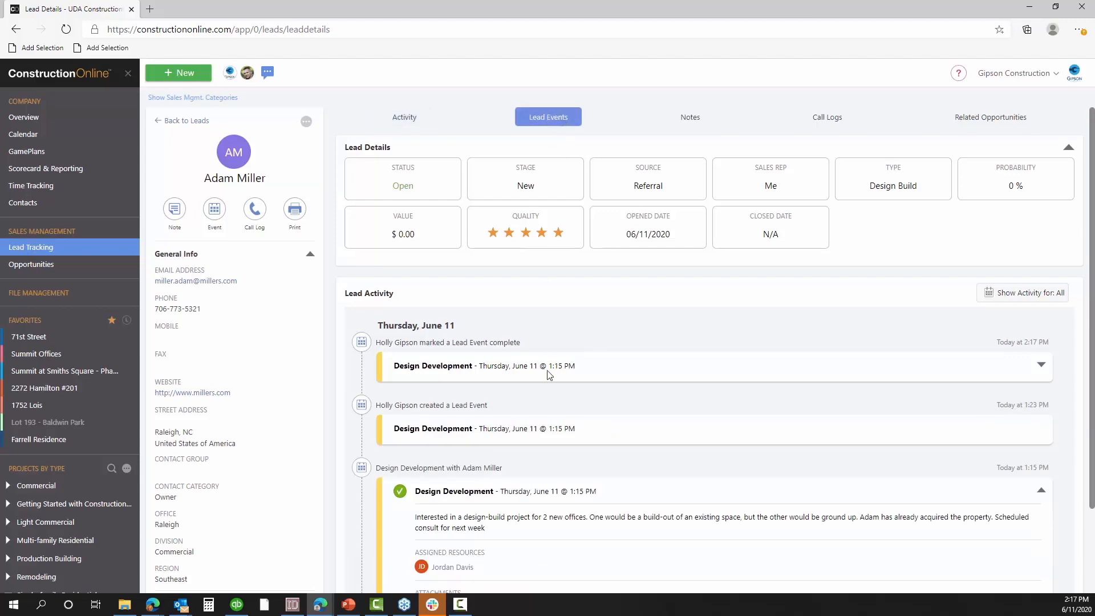
pyautogui.scroll(-3, 549, 381)
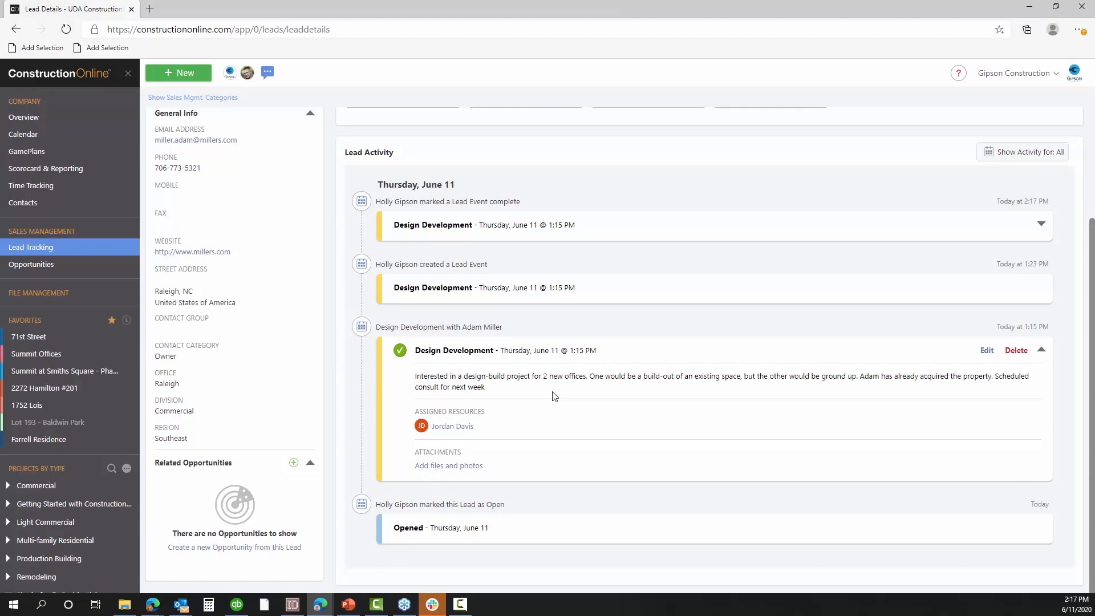
pyautogui.scroll(3, 547, 388)
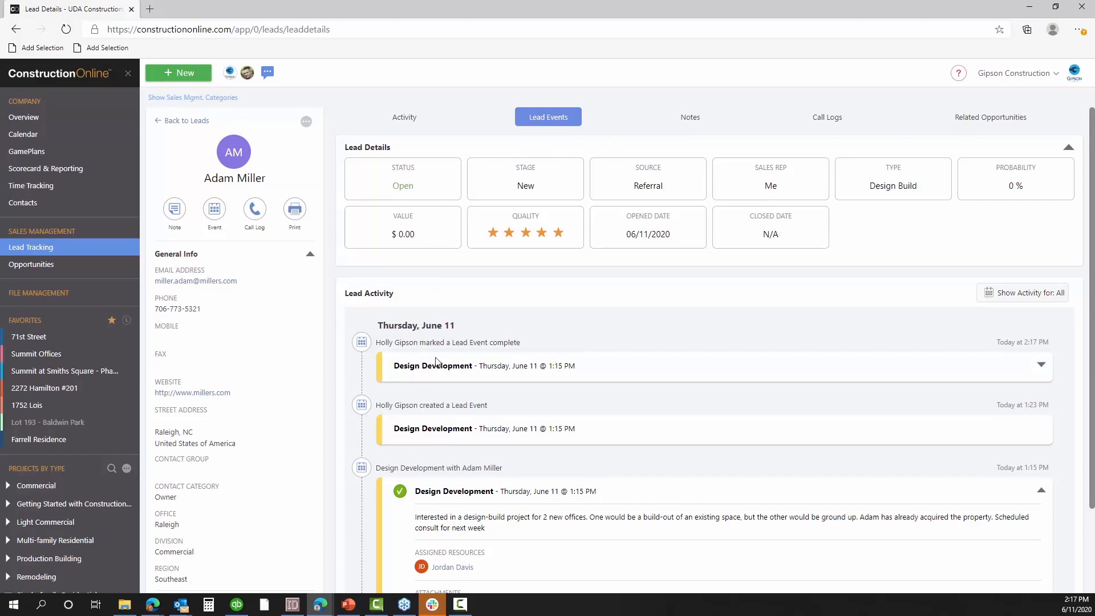
pyautogui.click(705, 128)
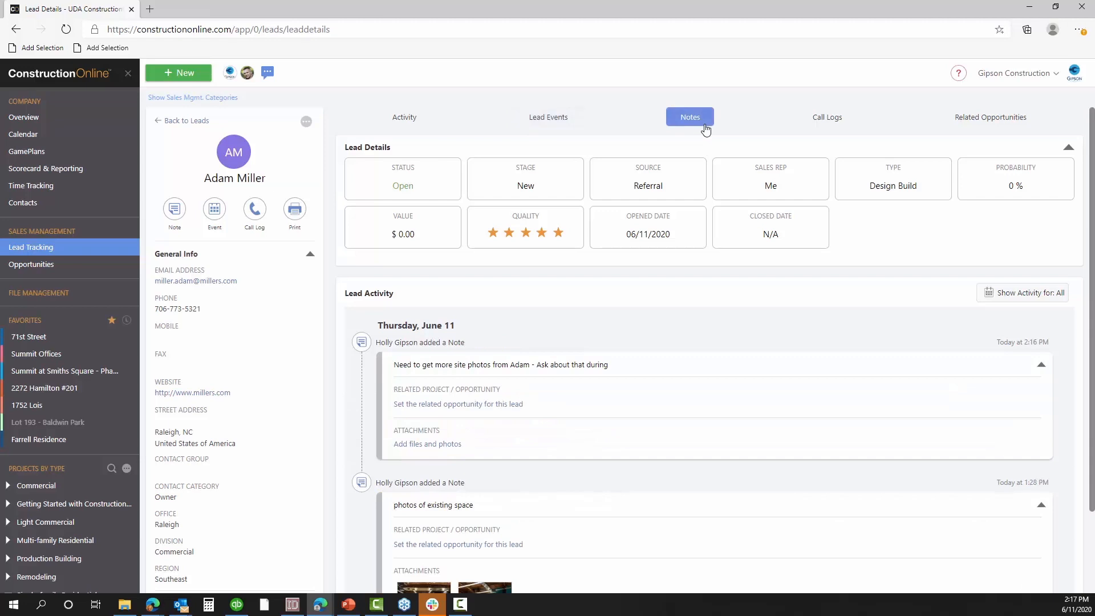
pyautogui.moveTo(535, 432)
pyautogui.scroll(-3, 659, 234)
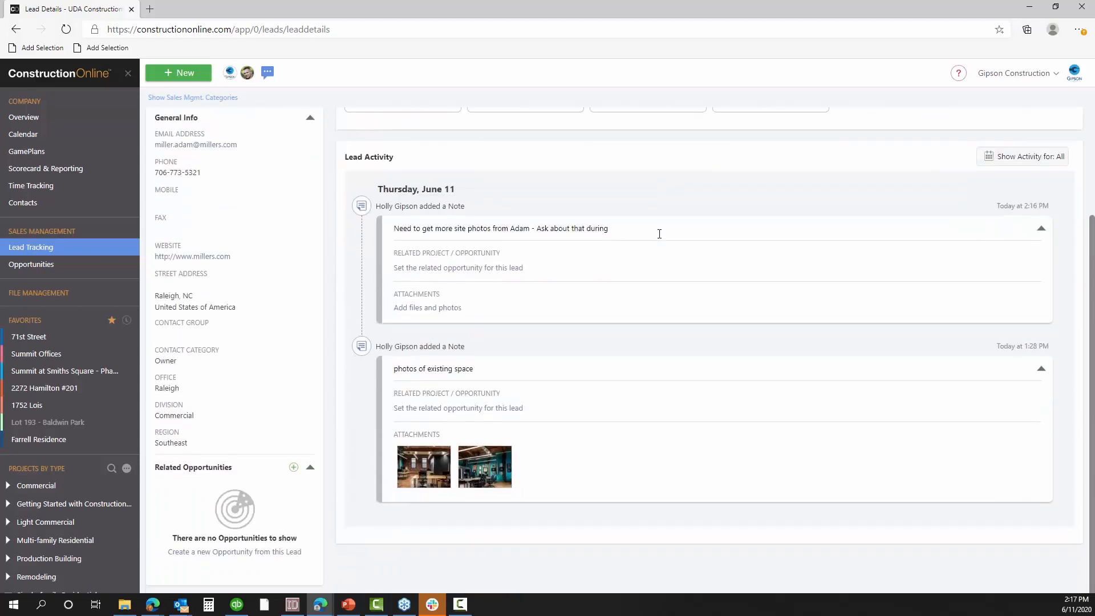
pyautogui.scroll(3, 661, 228)
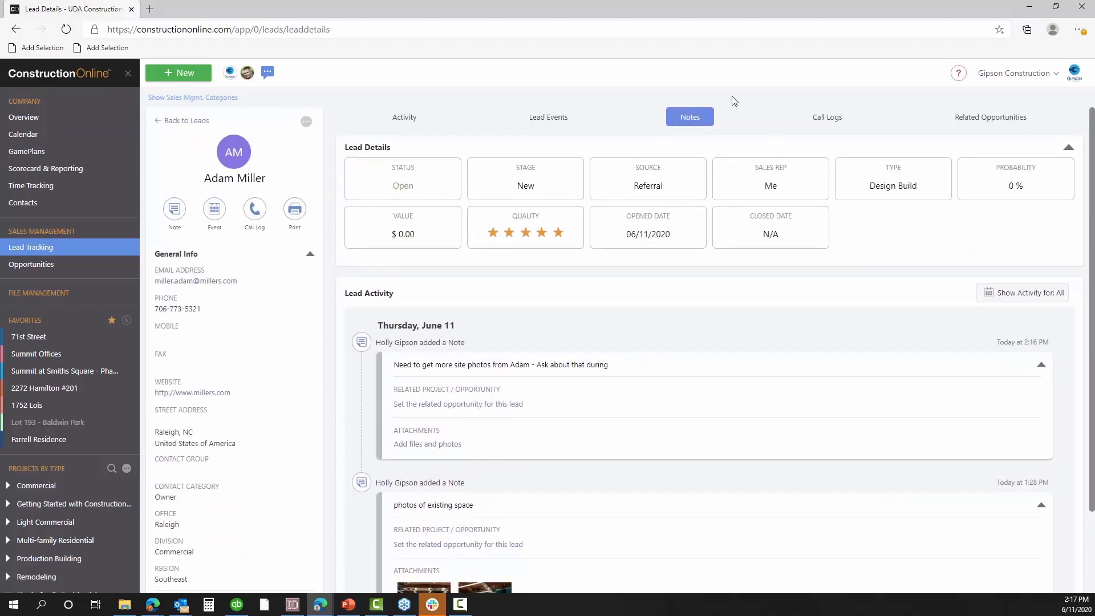
# Review the lead's activity filtered to Call Logs and then to Related Opportunities, including the related opportunities section under General Info
pyautogui.click(830, 119)
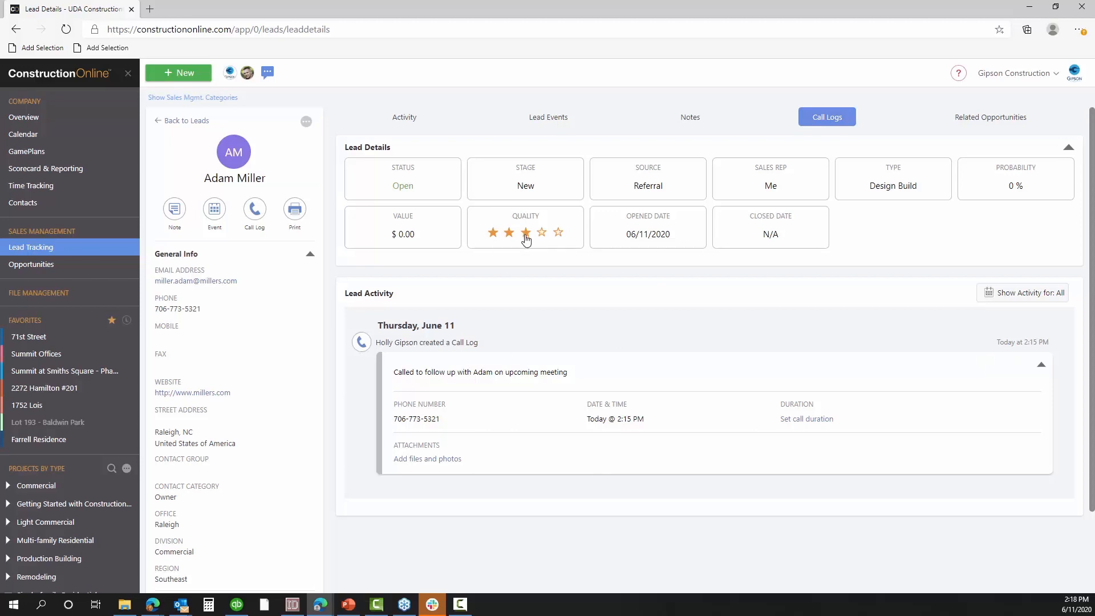
pyautogui.click(558, 232)
pyautogui.click(987, 122)
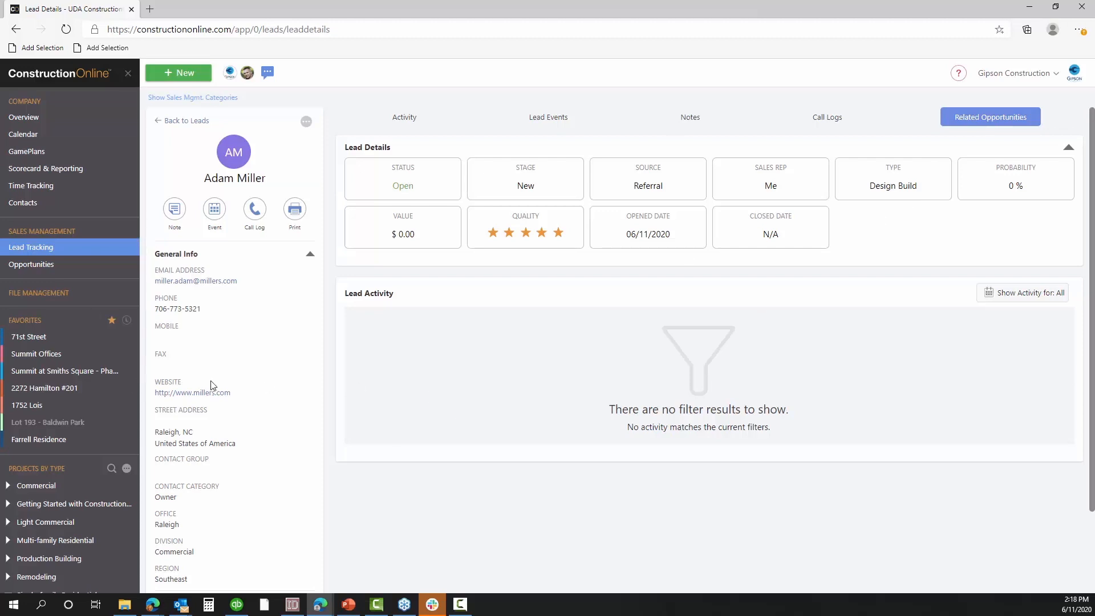
pyautogui.scroll(-3, 210, 386)
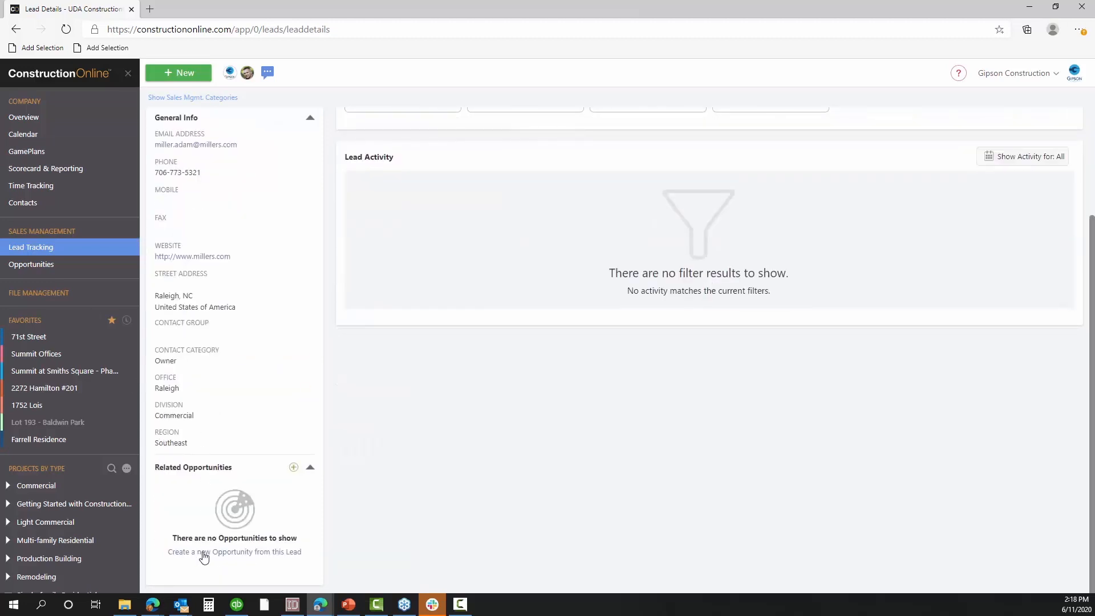
pyautogui.scroll(1, 368, 501)
pyautogui.scroll(3, 368, 502)
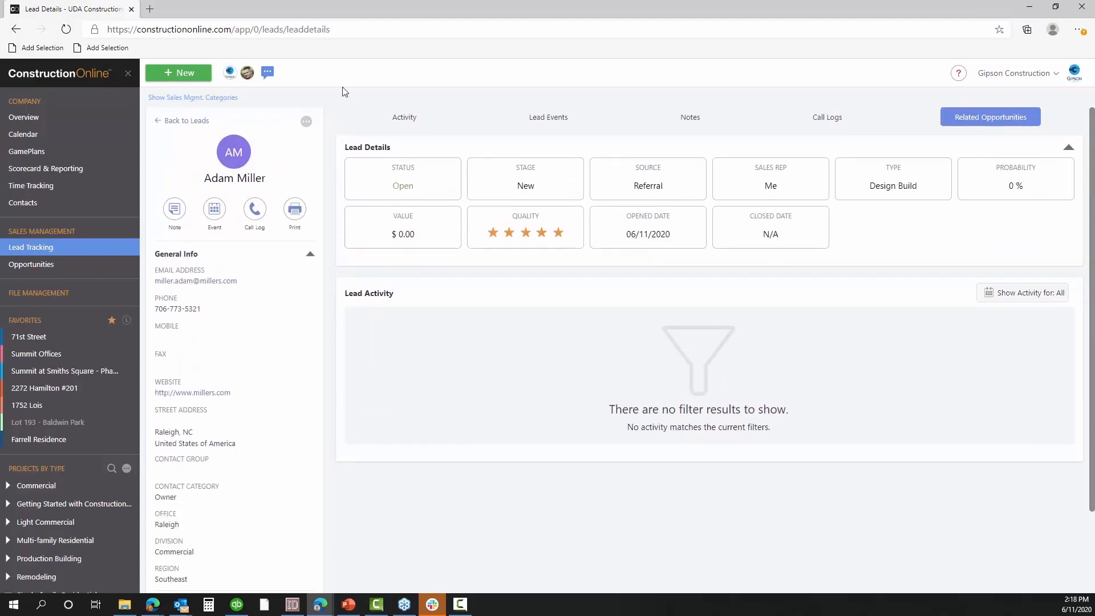
# Show the lead's full activity feed again and look over its notes and call log
pyautogui.click(416, 121)
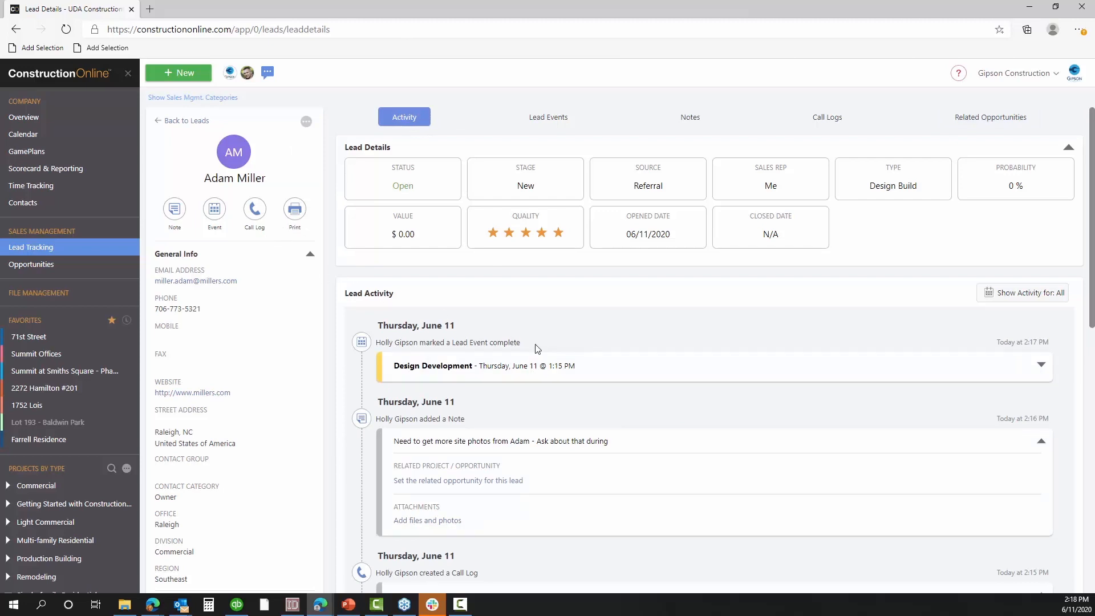
pyautogui.scroll(-3, 536, 348)
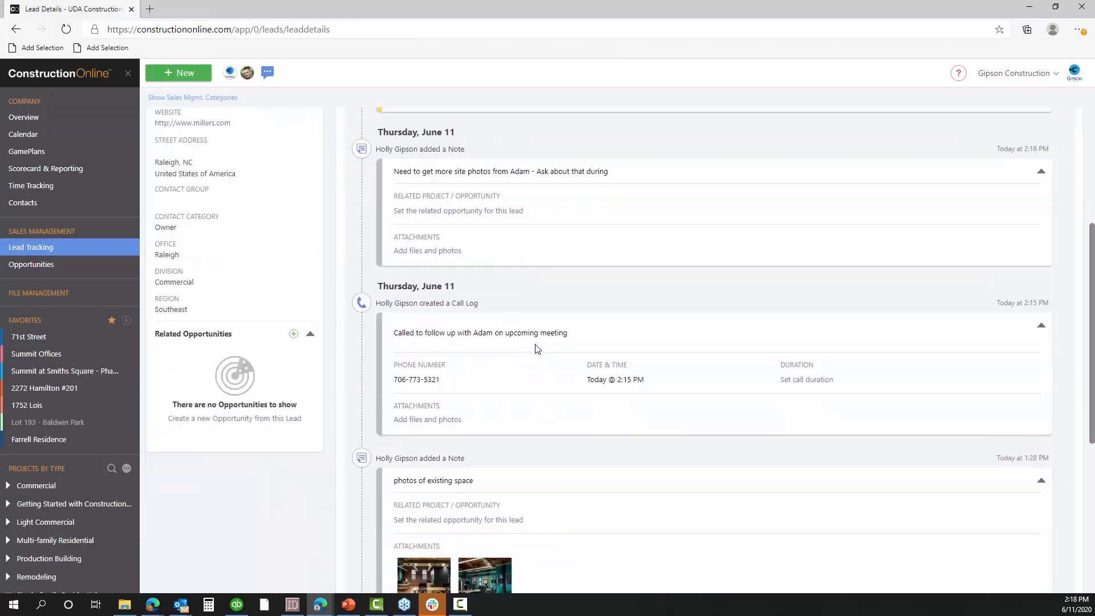
pyautogui.scroll(3, 536, 349)
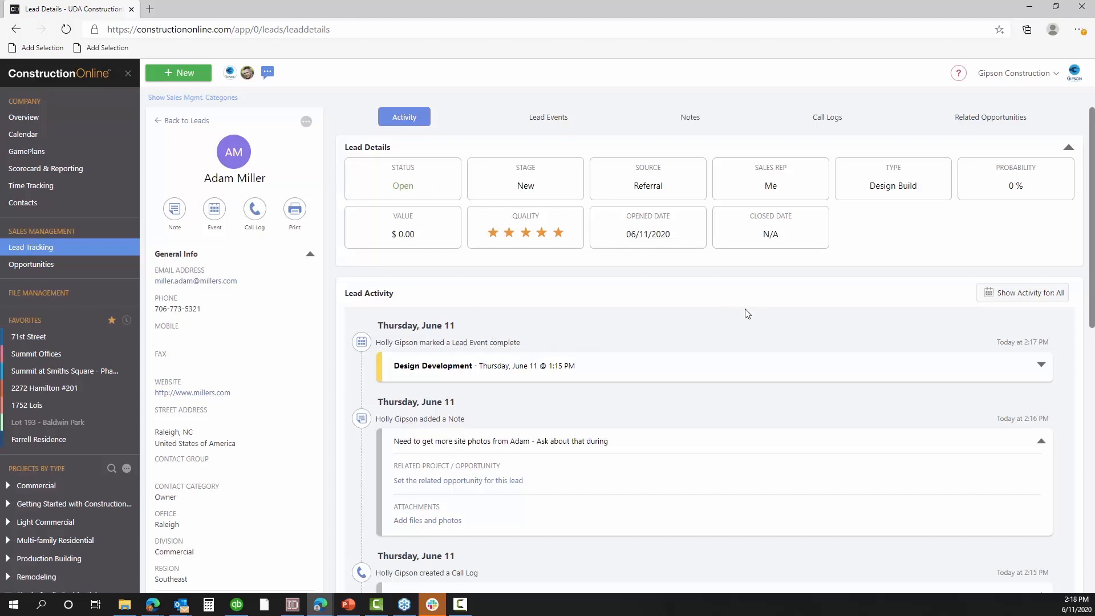
# Move the lead's stage to First Phone Call and on to Sales Appointment, and set its probability to 50%
pyautogui.click(566, 192)
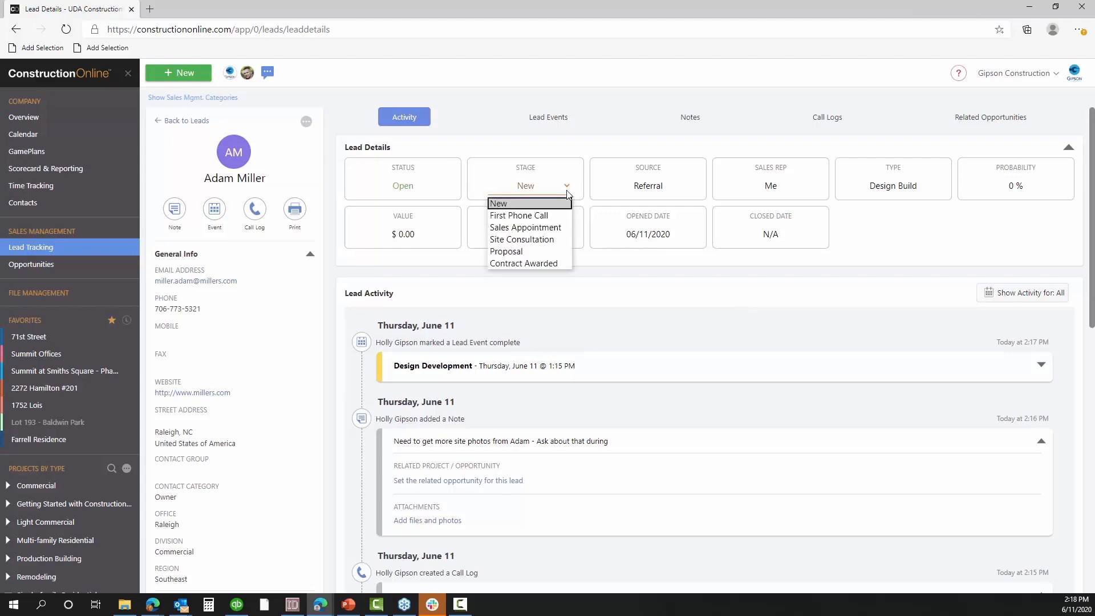
pyautogui.click(553, 214)
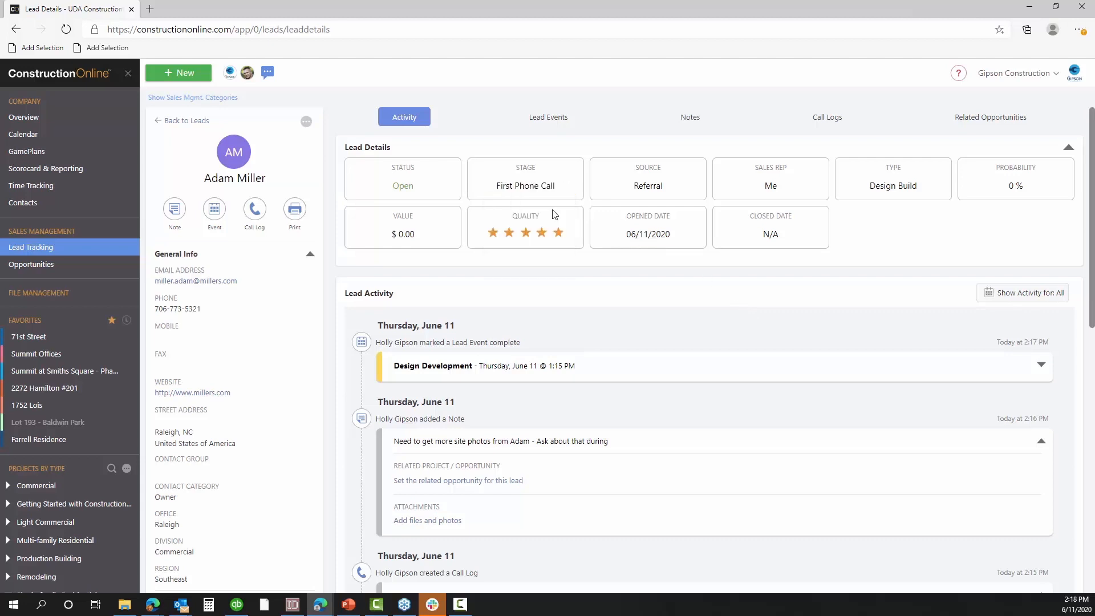
pyautogui.click(544, 192)
pyautogui.click(532, 228)
pyautogui.click(1019, 195)
pyautogui.click(1012, 228)
# Look over the lead's activity feed and the options for creating a new opportunity from this lead, and cancel the creation
pyautogui.scroll(-1, 415, 281)
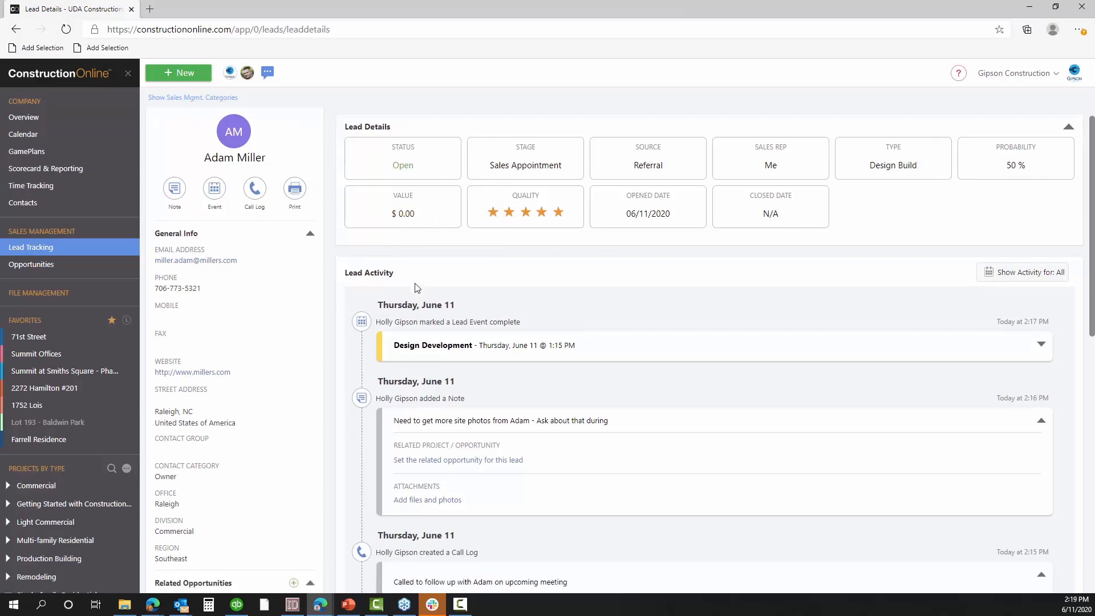
pyautogui.scroll(1, 414, 243)
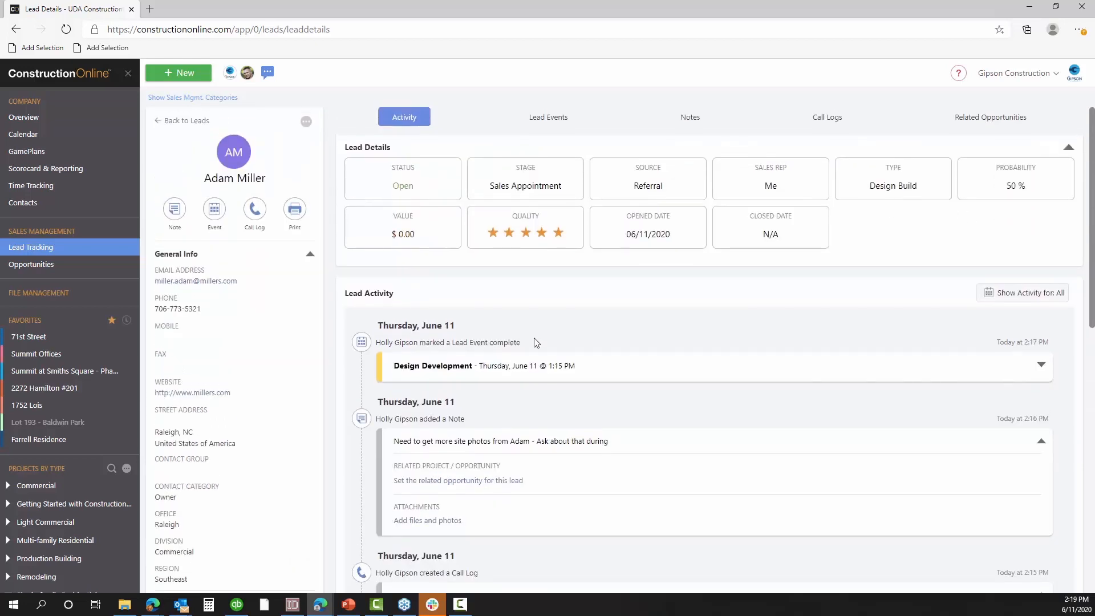
pyautogui.scroll(-6, 560, 345)
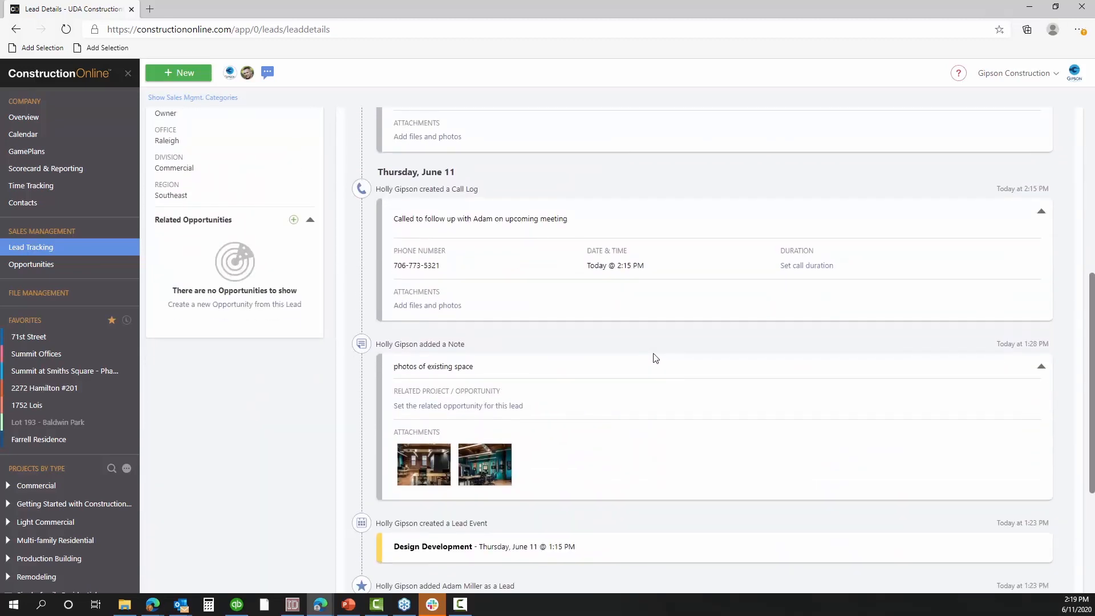
pyautogui.scroll(6, 655, 358)
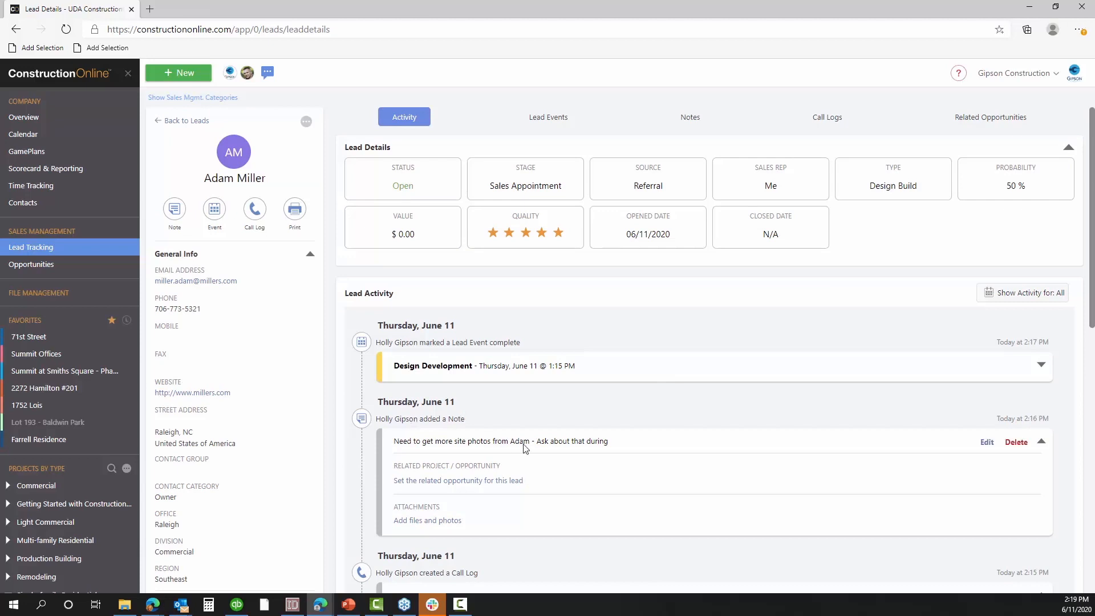
pyautogui.scroll(-1, 516, 436)
pyautogui.scroll(-4, 517, 435)
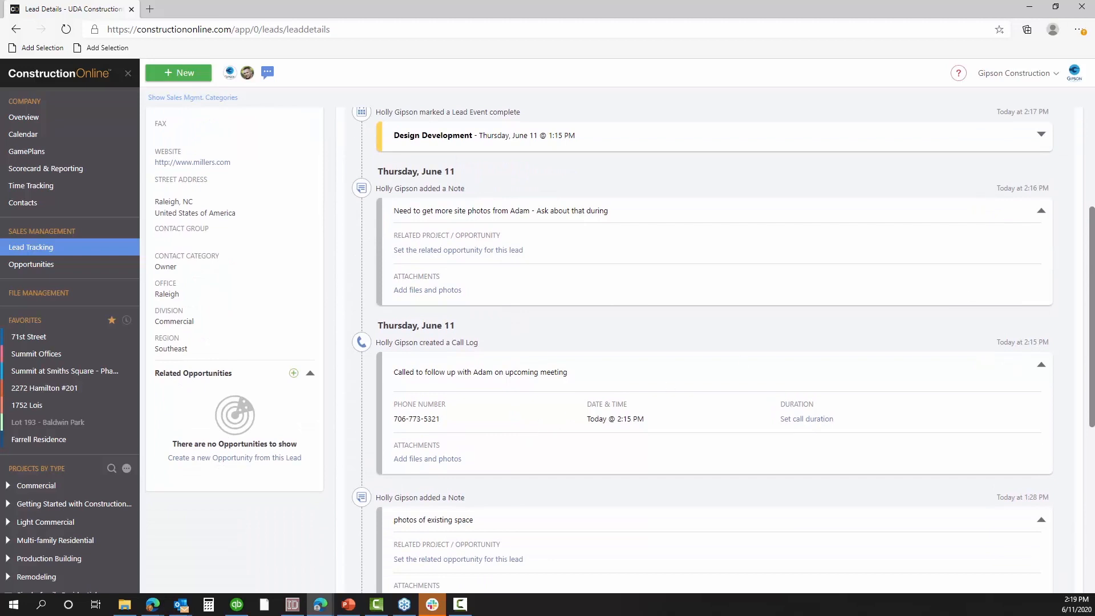
pyautogui.click(244, 463)
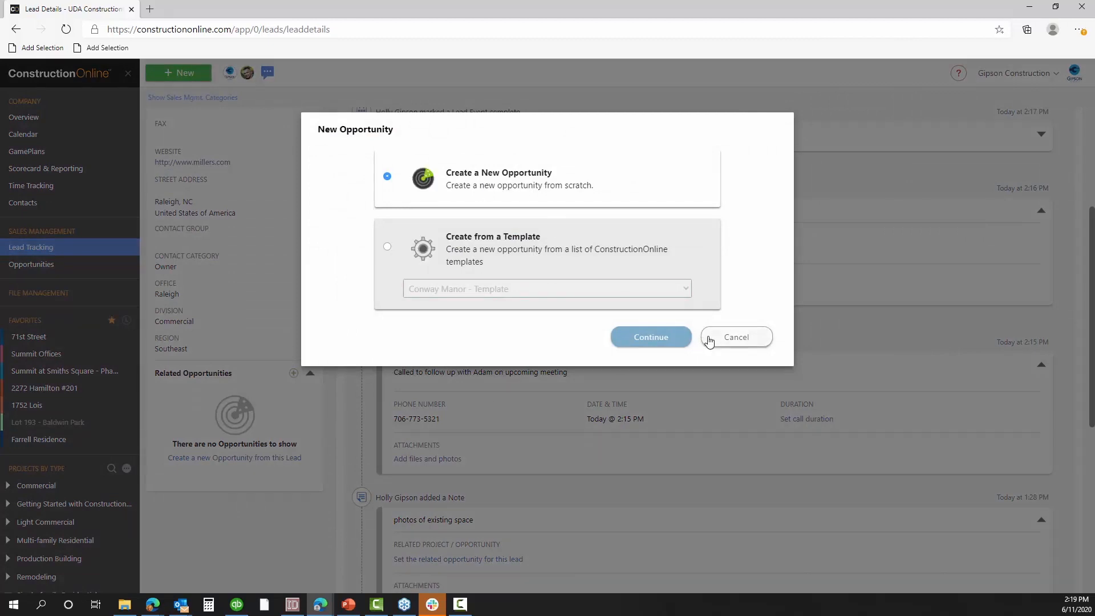
pyautogui.click(735, 335)
# Create a printable Lead Summary for this lead with General Details, Lead Details, Lead Events and Related Opportunities included
pyautogui.scroll(4, 739, 333)
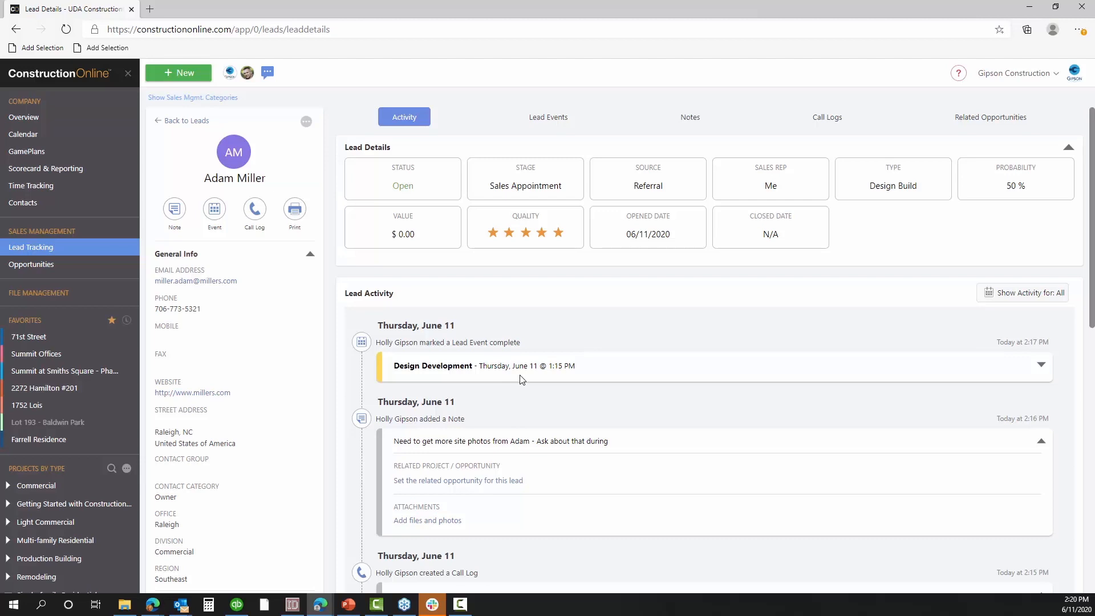
pyautogui.click(298, 215)
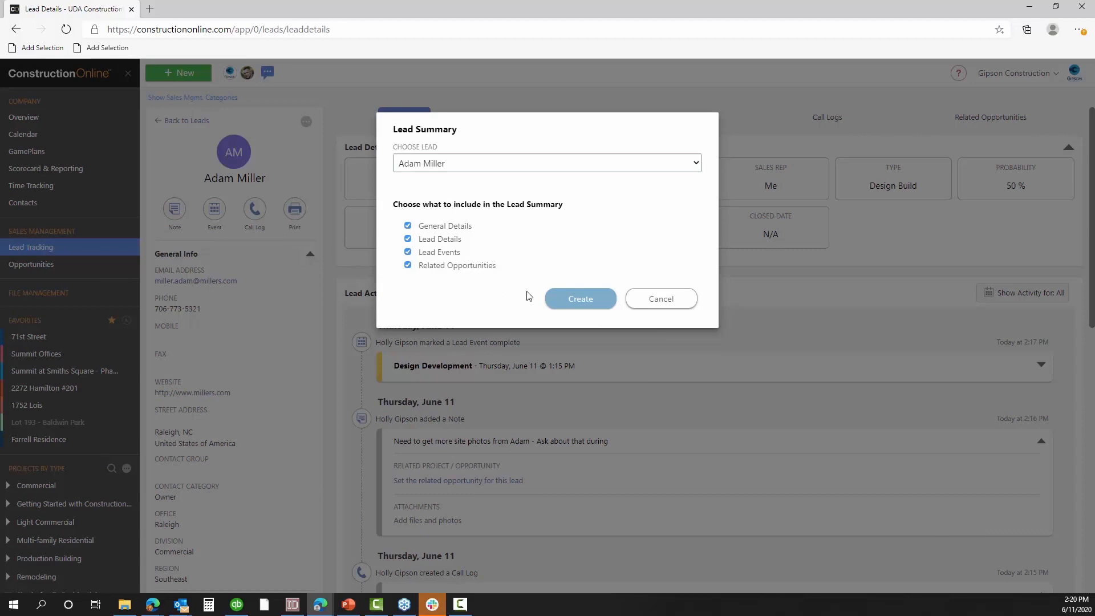
pyautogui.click(548, 297)
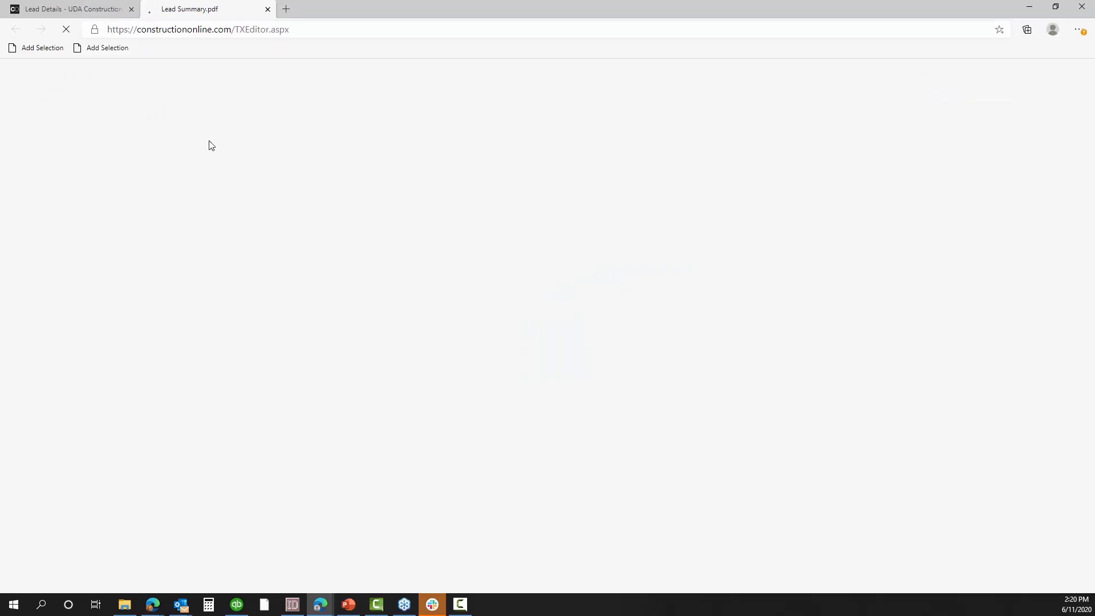
# Go back from the lead's details to the lead list and show the Sales Management Reports
pyautogui.click(62, 14)
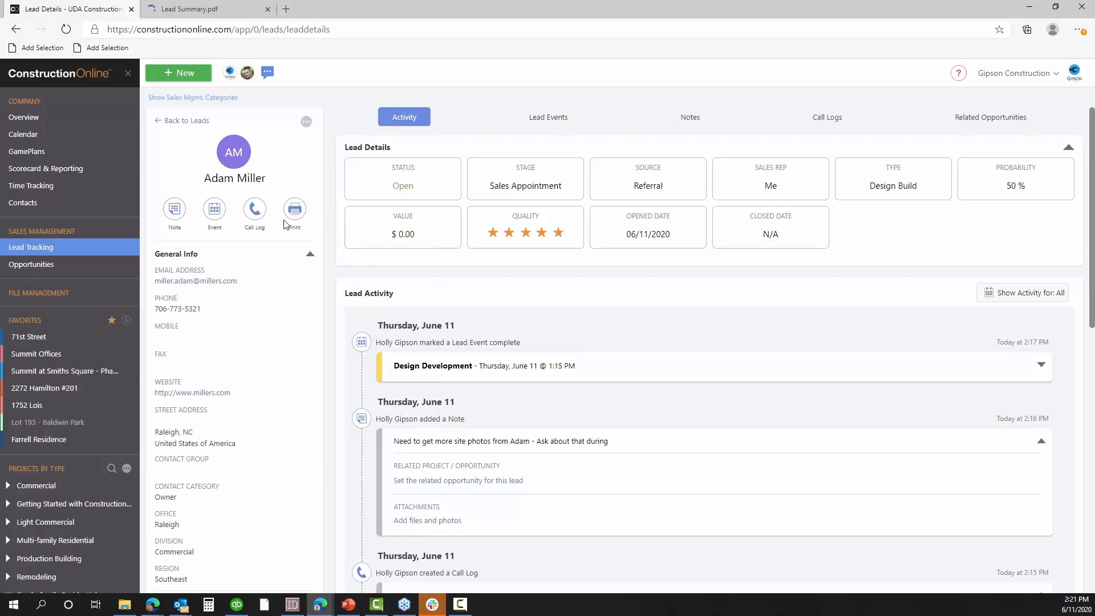
pyautogui.click(173, 125)
pyautogui.click(166, 239)
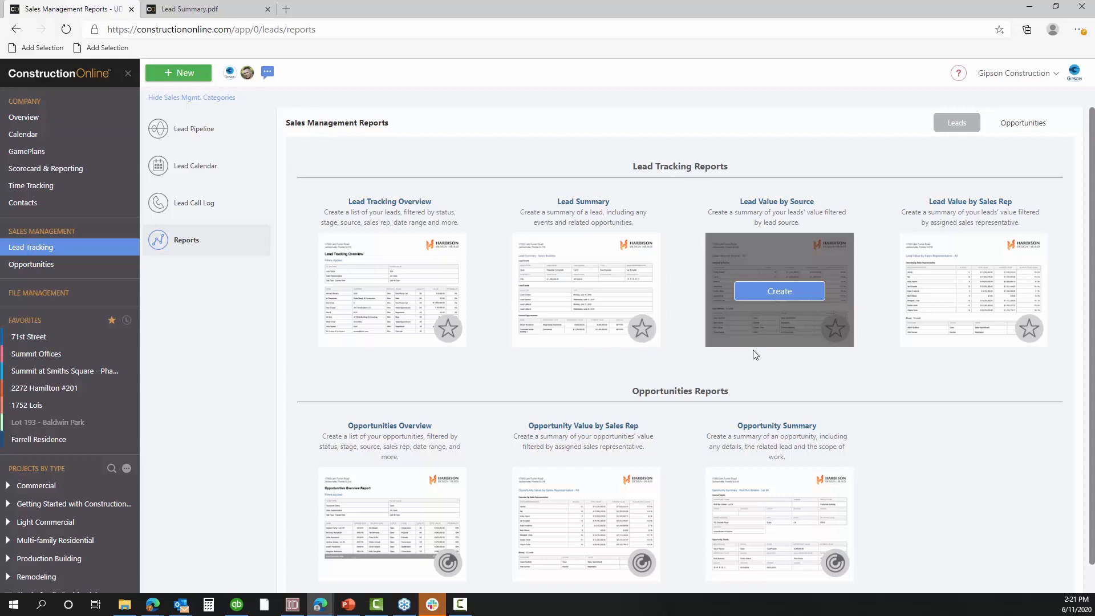
# Examine both pages of the generated Lead Summary report, from General Details to Related Opportunities
pyautogui.click(214, 9)
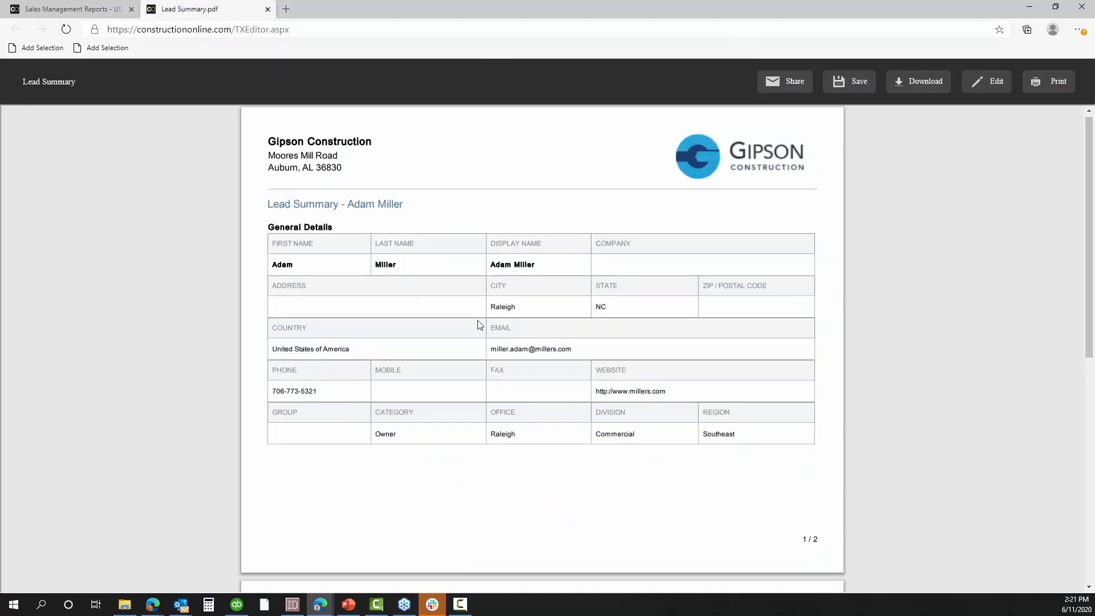
pyautogui.scroll(-8, 479, 325)
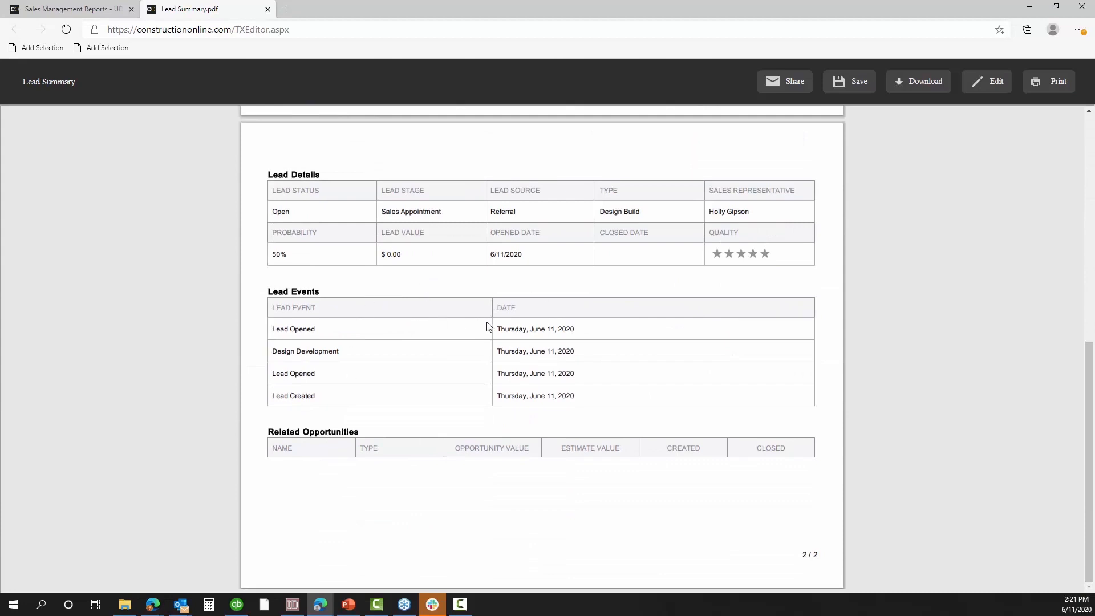
pyautogui.scroll(8, 487, 326)
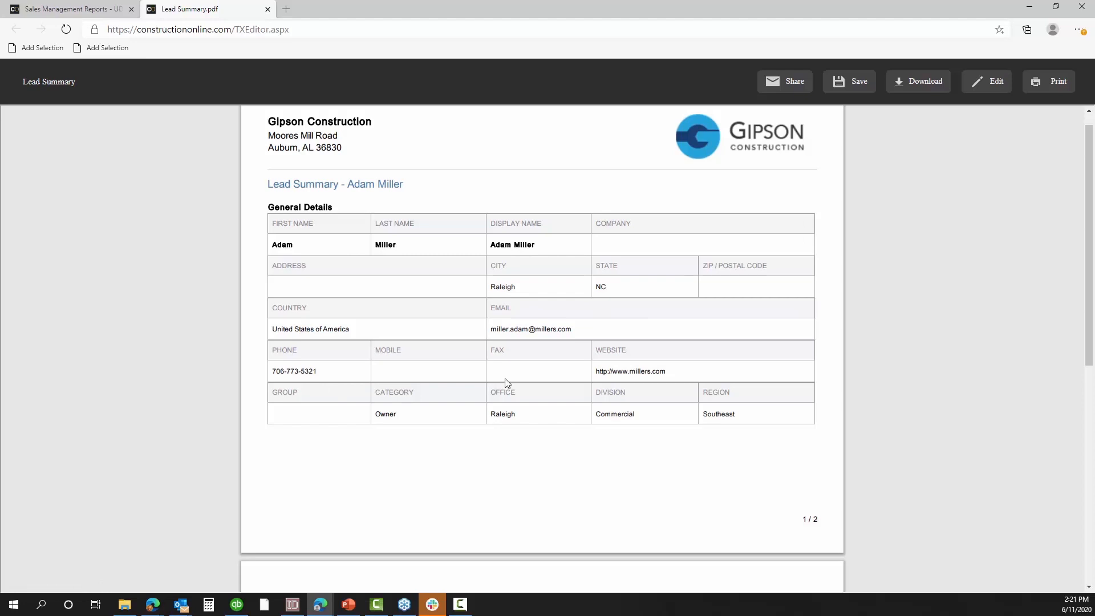
pyautogui.scroll(-4, 506, 383)
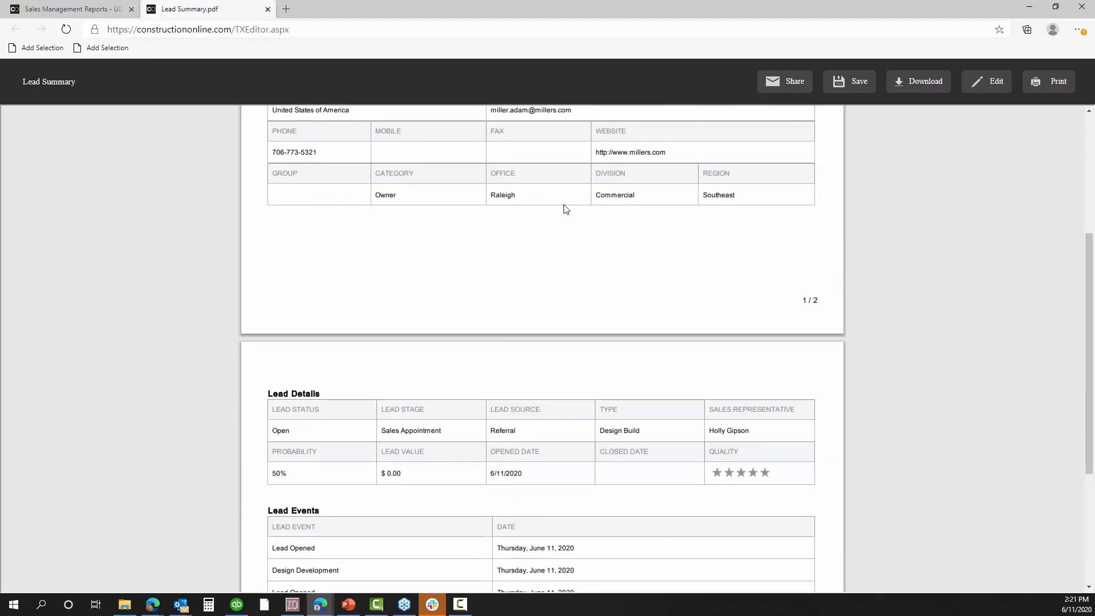
# Finish viewing the Lead Summary report, return to the lead pipeline and open the details of the same design-build lead
pyautogui.scroll(-4, 563, 209)
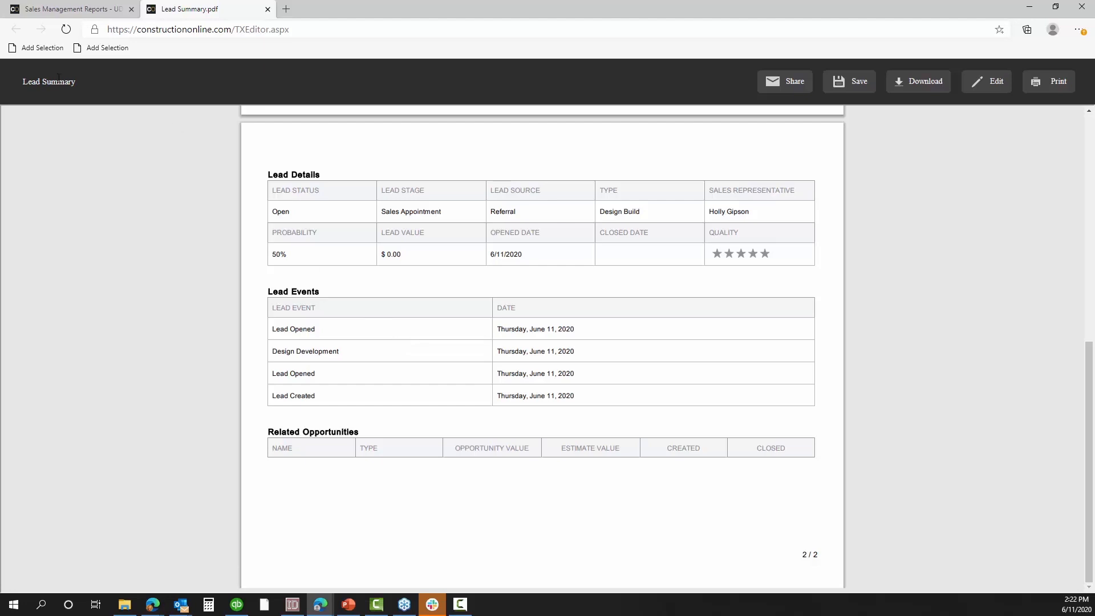
pyautogui.click(73, 8)
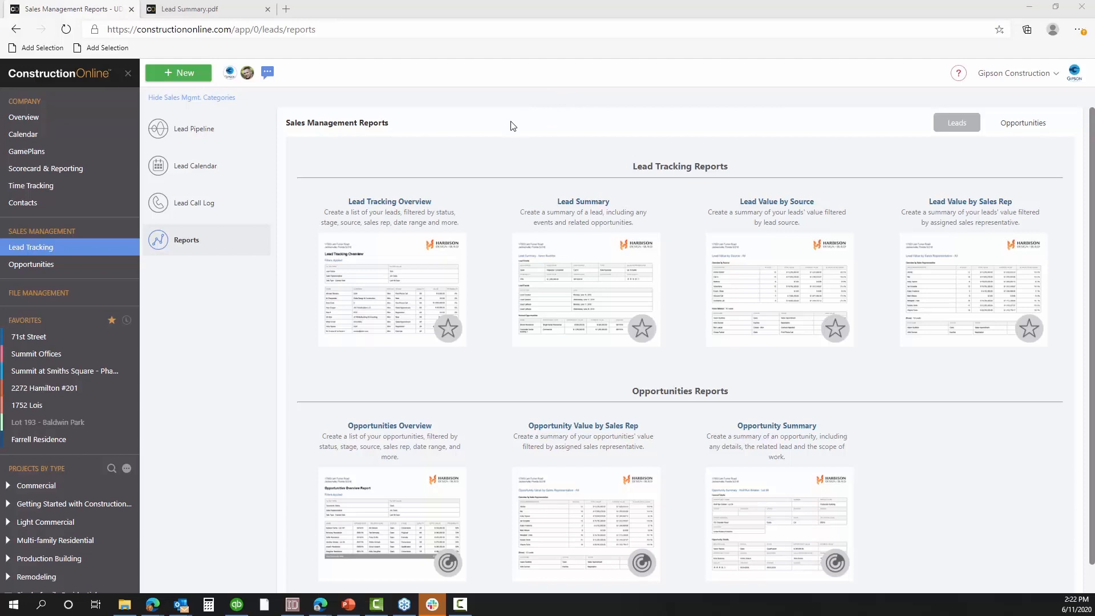
pyautogui.click(212, 142)
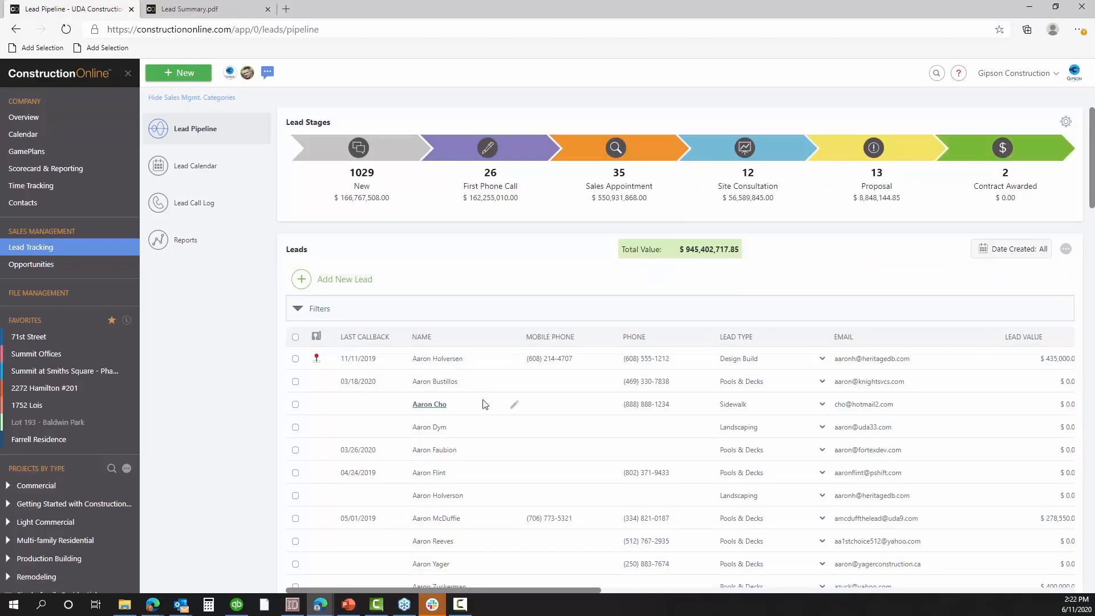
pyautogui.scroll(-3, 484, 404)
pyautogui.scroll(-3, 484, 403)
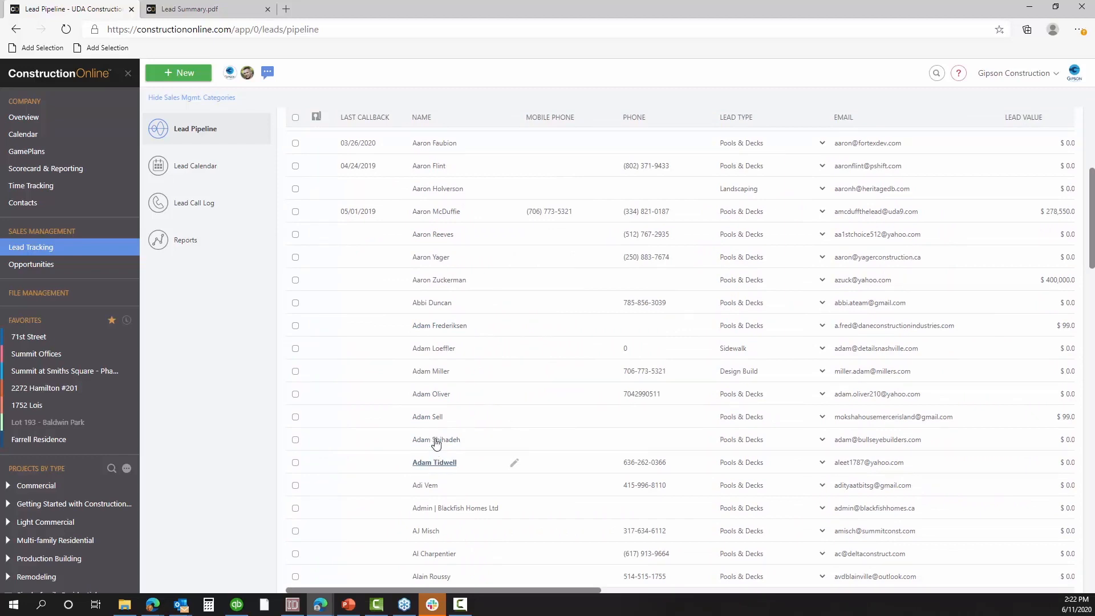
pyautogui.click(432, 371)
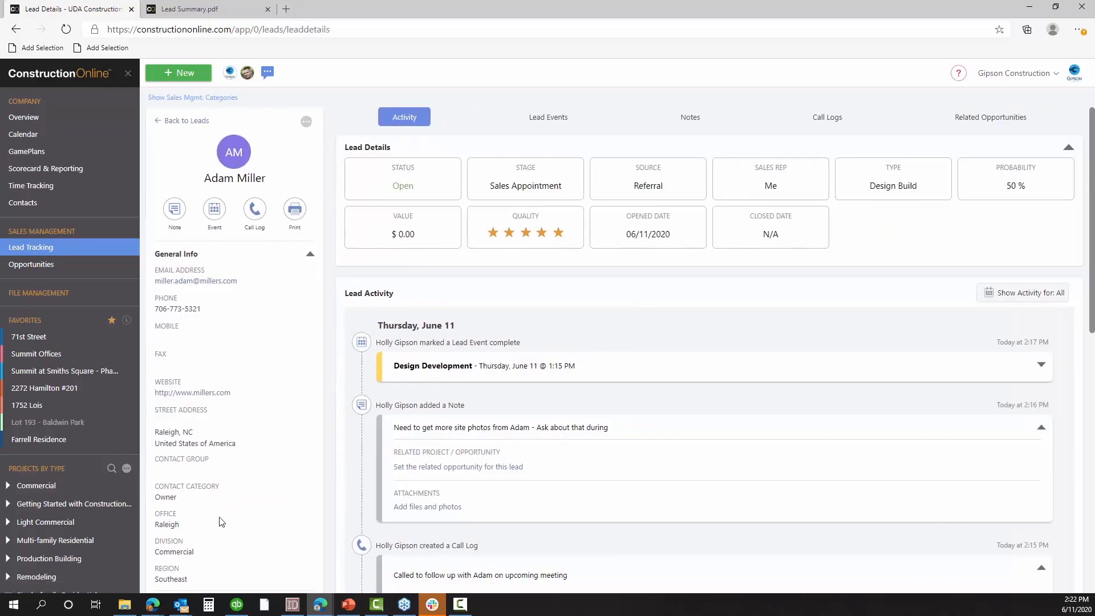
# Fill in the missing street address in the lead's general information
pyautogui.click(199, 422)
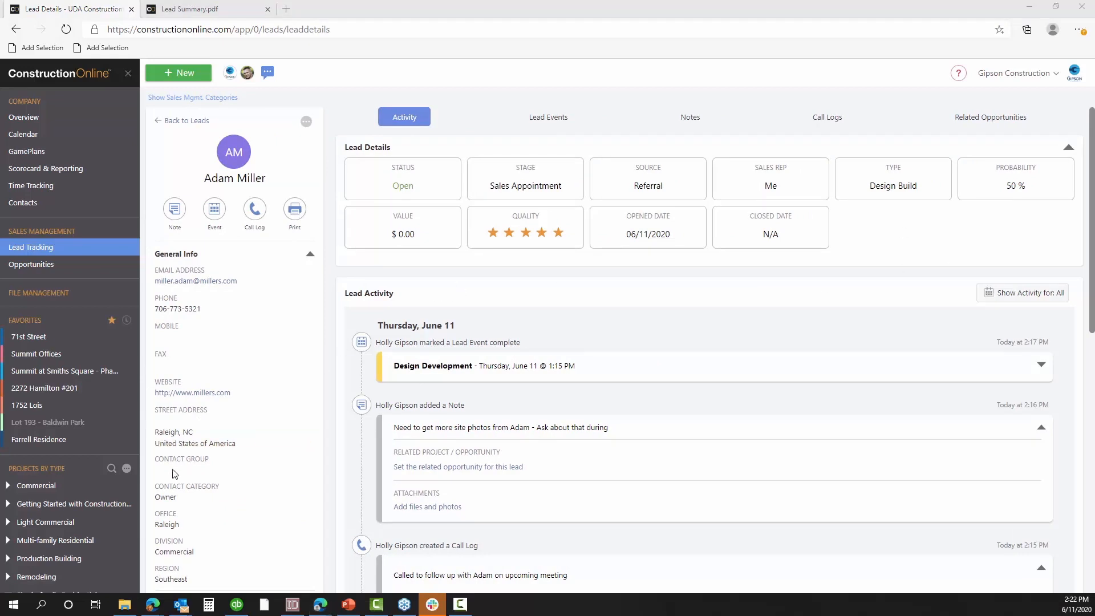
pyautogui.click(181, 421)
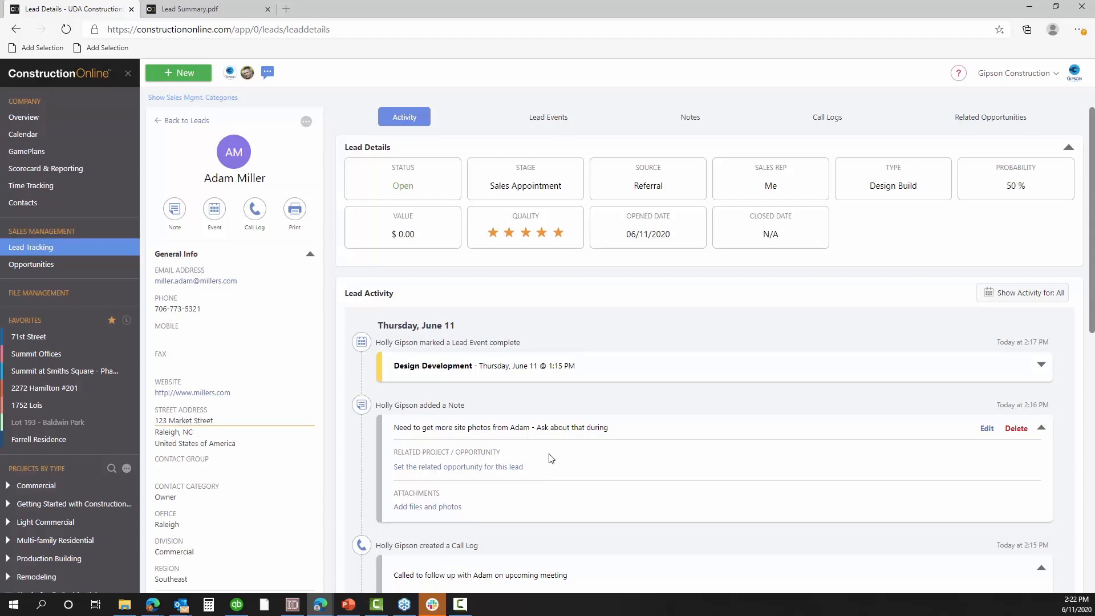
pyautogui.click(212, 473)
# Create a new opportunity from scratch from this lead, name it Miller Offices, and continue to its opportunity details
pyautogui.scroll(-3, 228, 476)
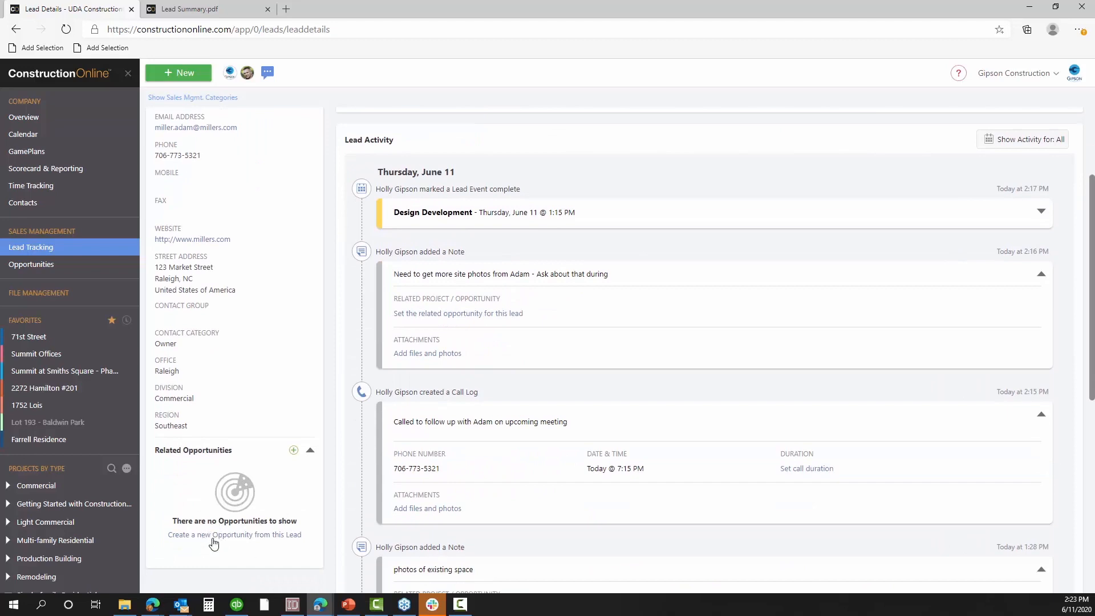
pyautogui.click(214, 536)
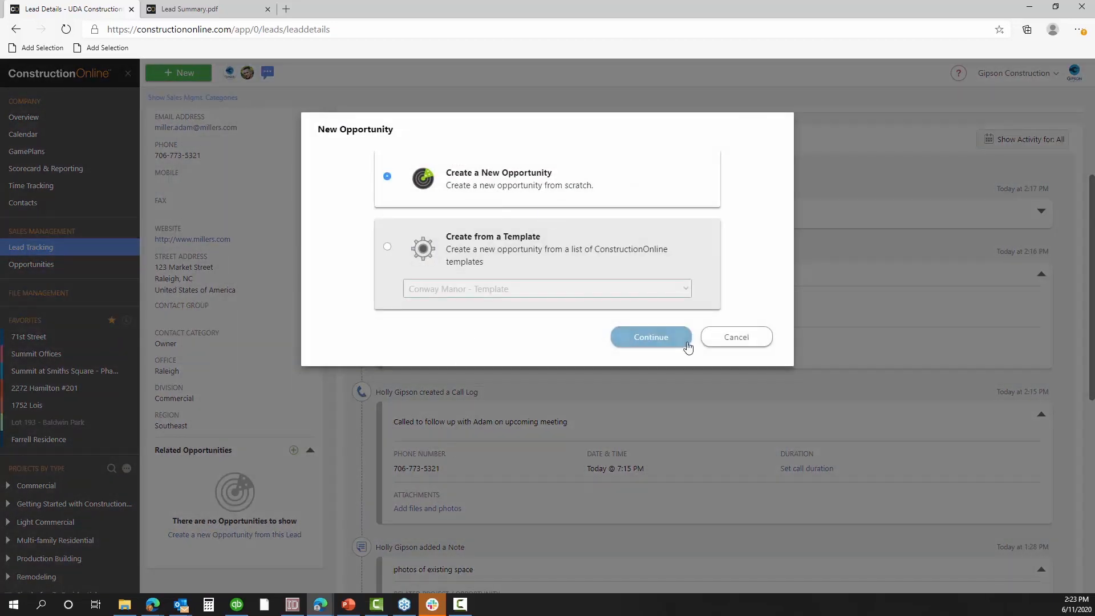
pyautogui.click(662, 342)
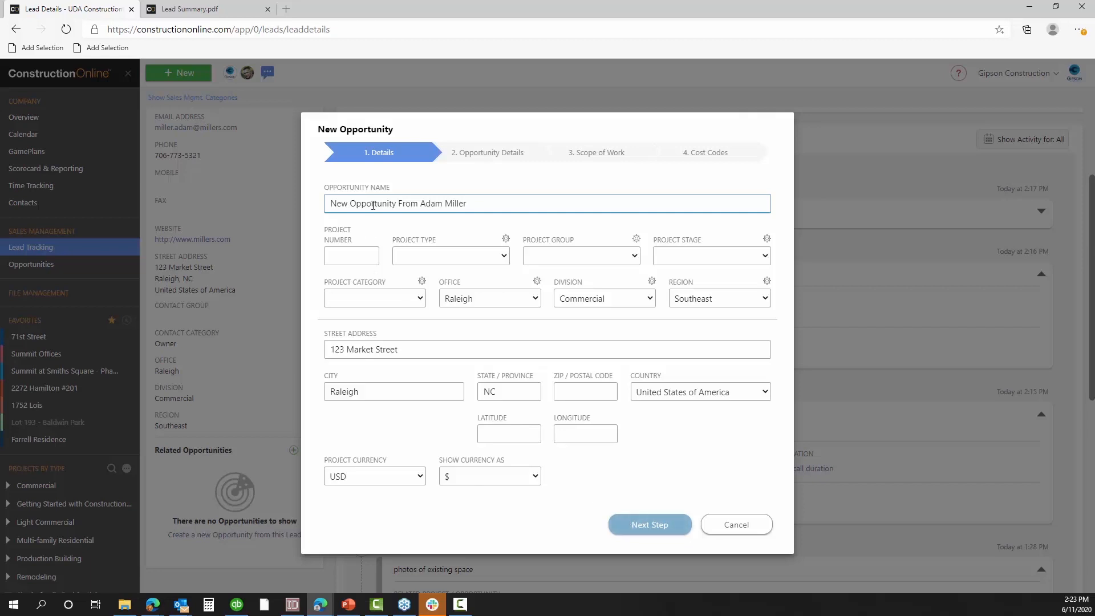
pyautogui.moveTo(445, 202); pyautogui.dragTo(320, 202)
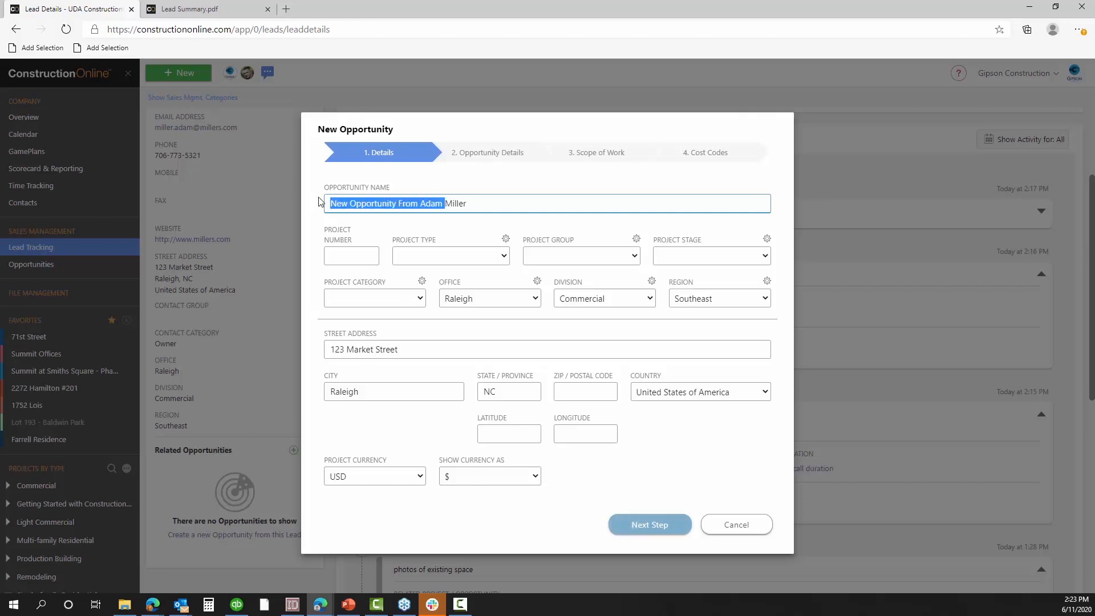
pyautogui.press('BackSpace')
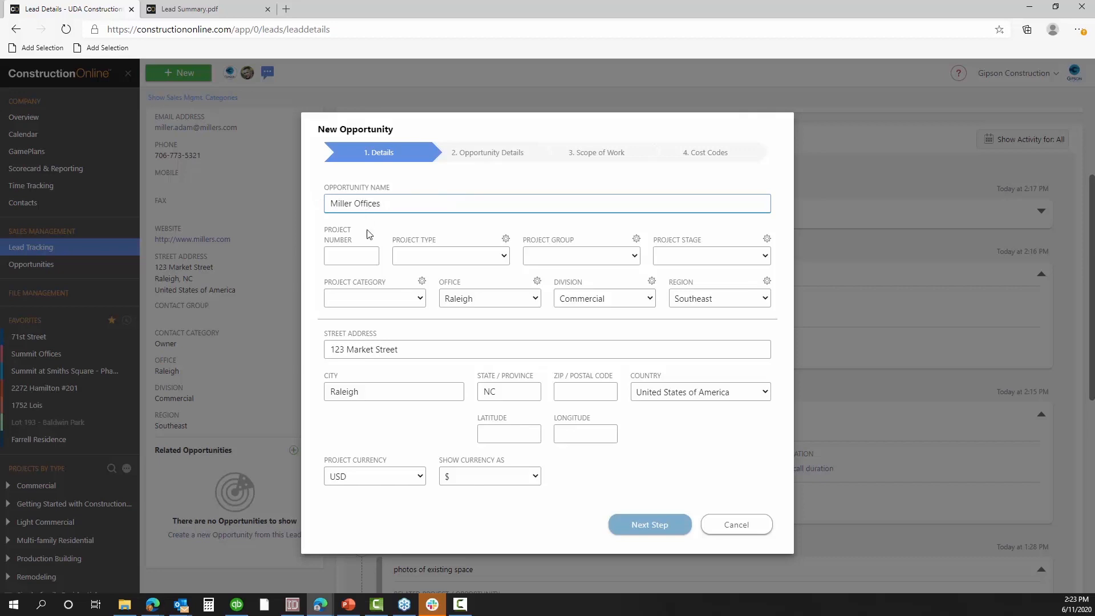
pyautogui.click(641, 524)
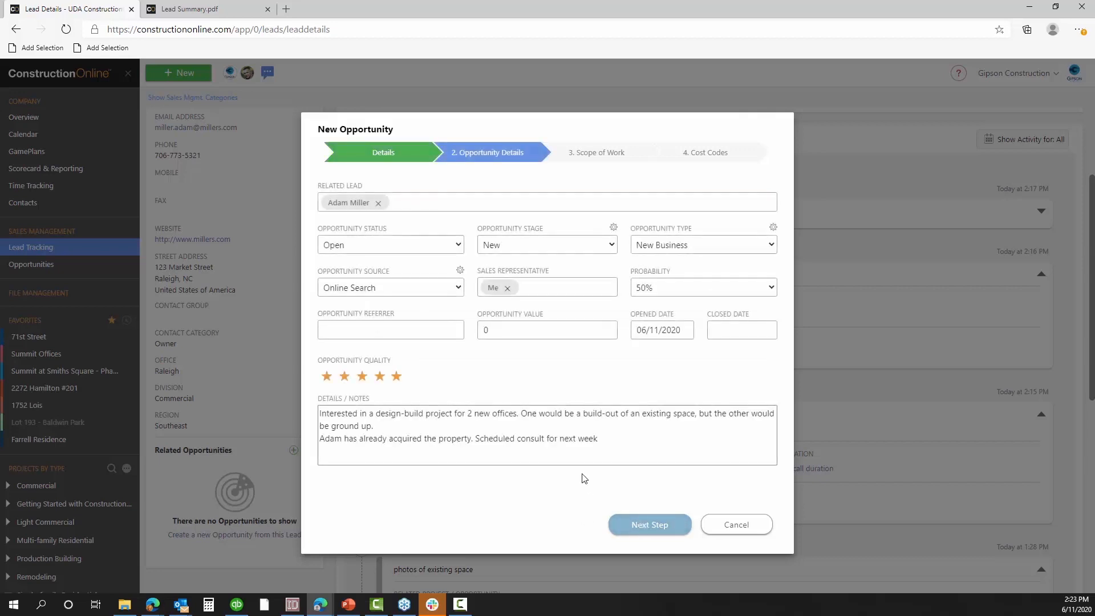
# Set an existing contact as the opportunity's referrer, keep the carried-over details and notes, and continue to the scope of work
pyautogui.moveTo(598, 440); pyautogui.dragTo(321, 407)
pyautogui.click(397, 422)
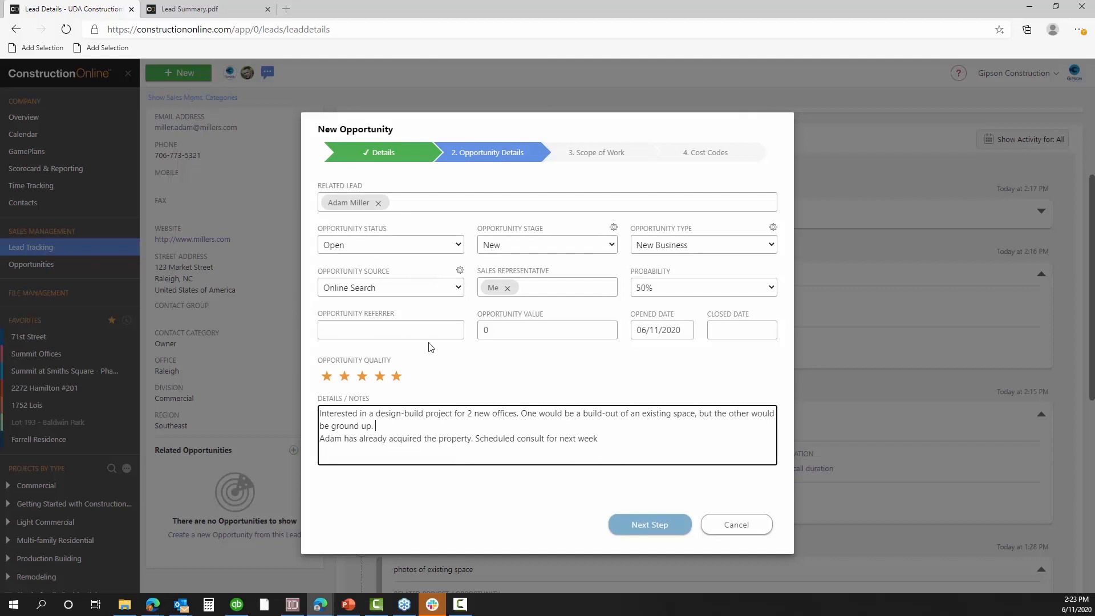
pyautogui.click(415, 331)
pyautogui.scroll(-5, 405, 379)
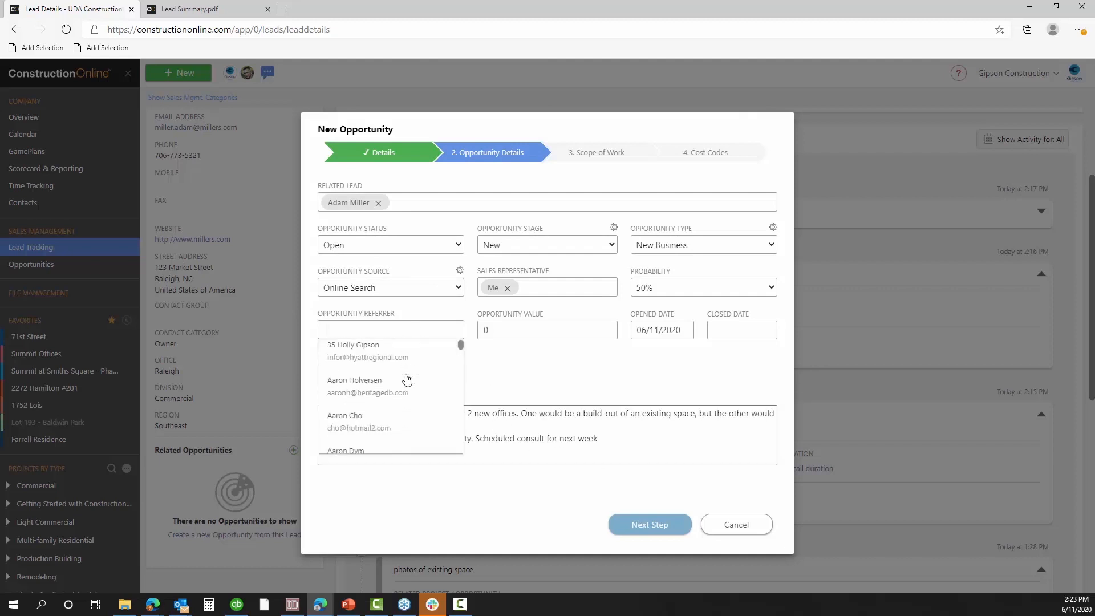
pyautogui.scroll(-4, 405, 379)
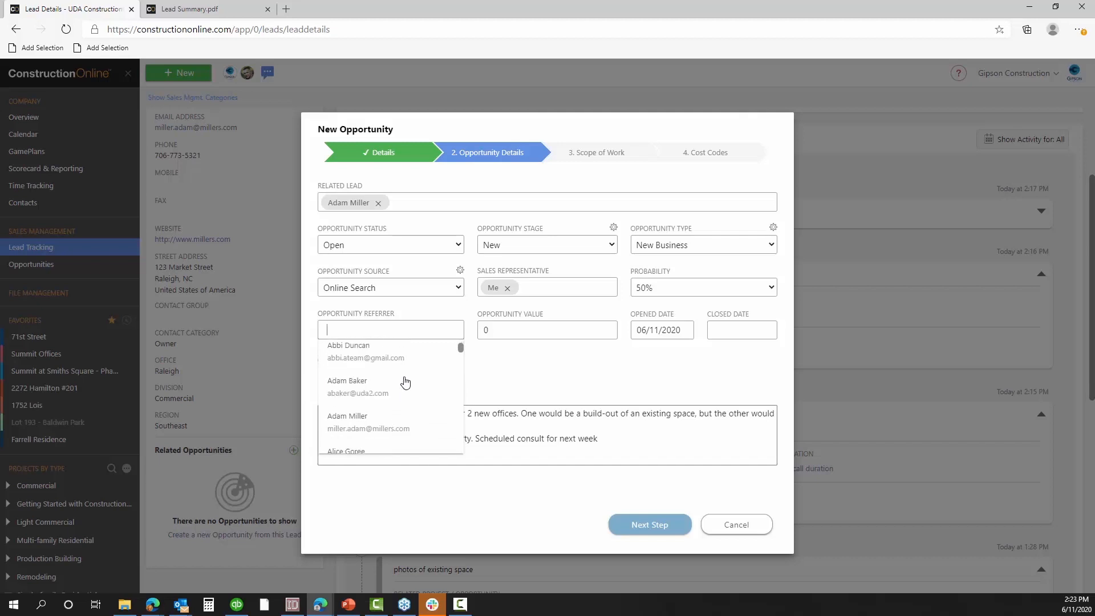
pyautogui.click(406, 378)
pyautogui.click(510, 447)
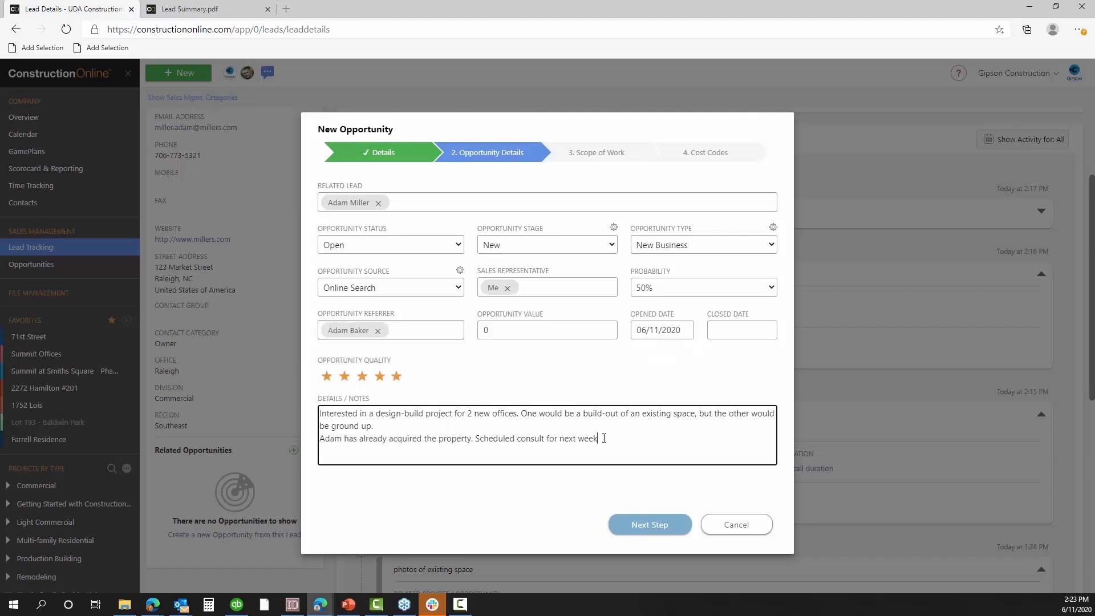
pyautogui.click(672, 533)
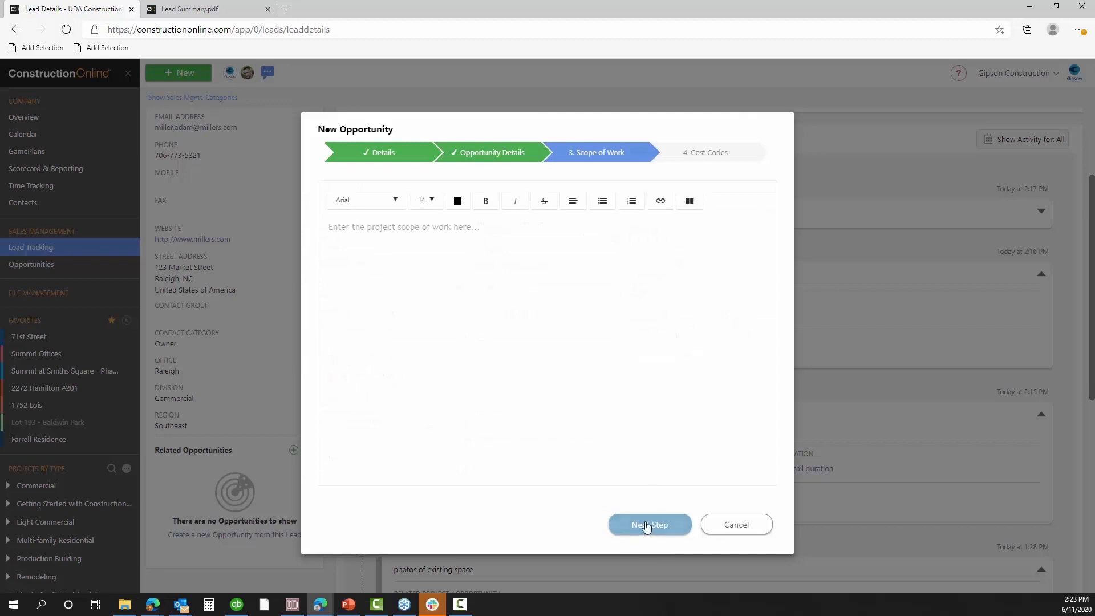
# Leave the scope of work empty, turn cost codes on with the CSI list, and save the new opportunity
pyautogui.click(646, 526)
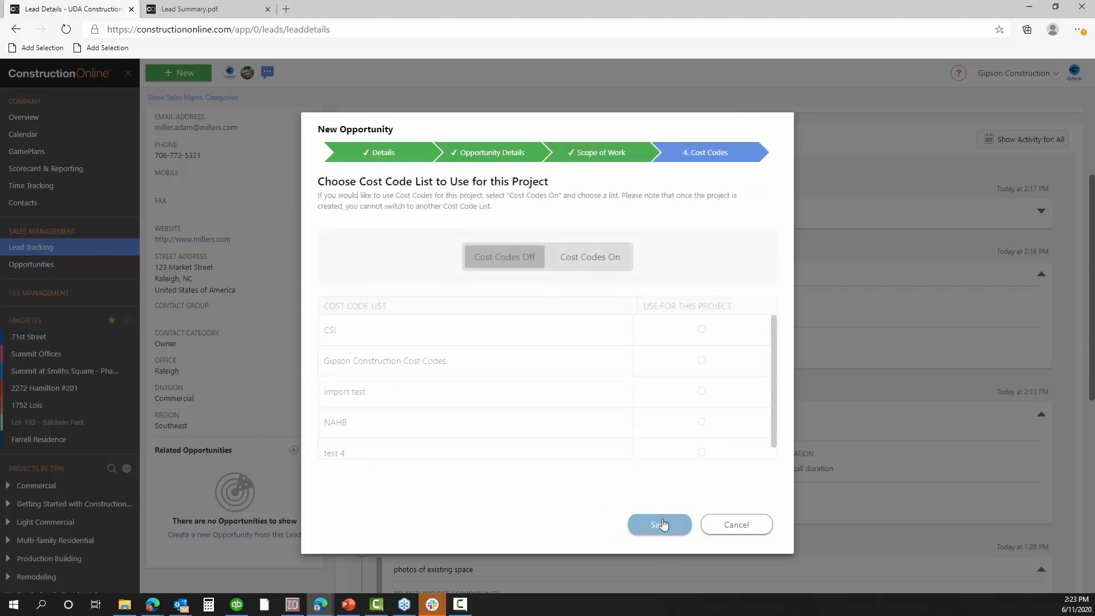
pyautogui.click(591, 258)
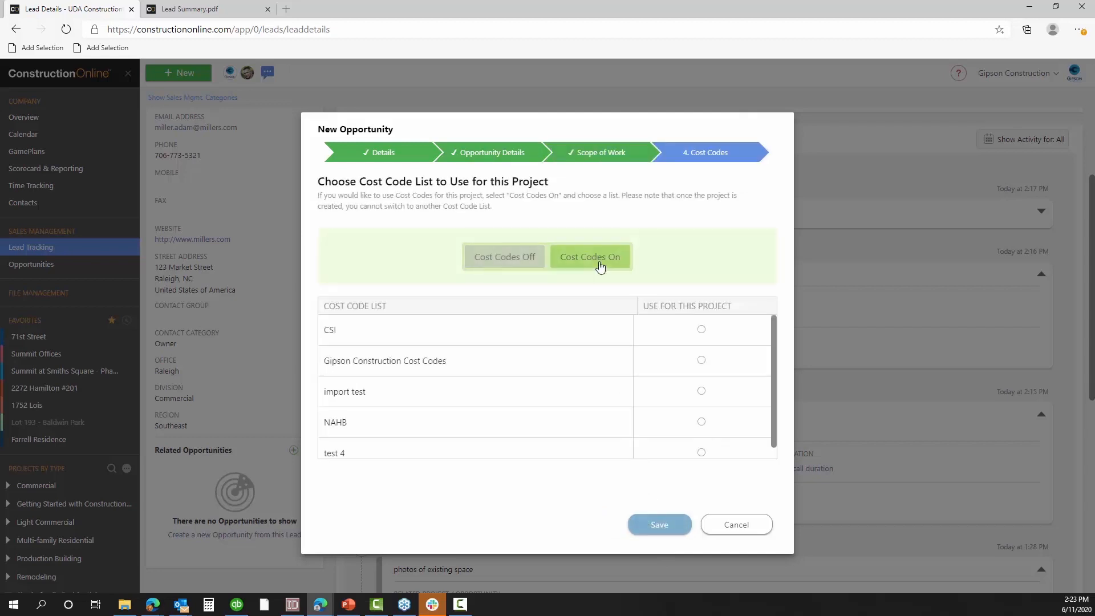
pyautogui.click(700, 329)
pyautogui.click(657, 522)
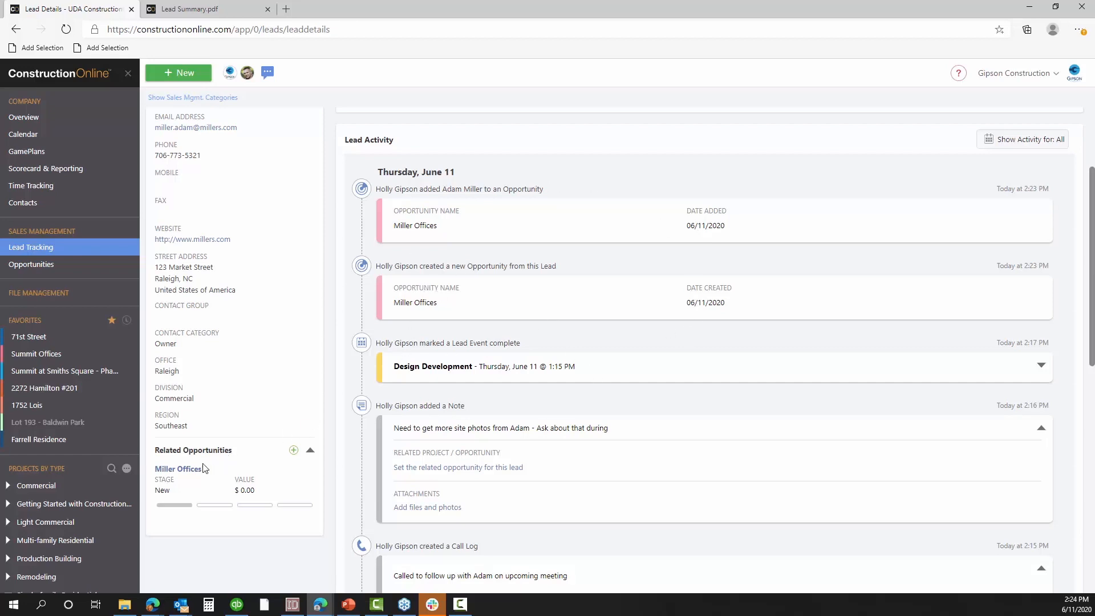
# Open the Miller Offices opportunity and look through its project files and its estimating options
pyautogui.click(179, 470)
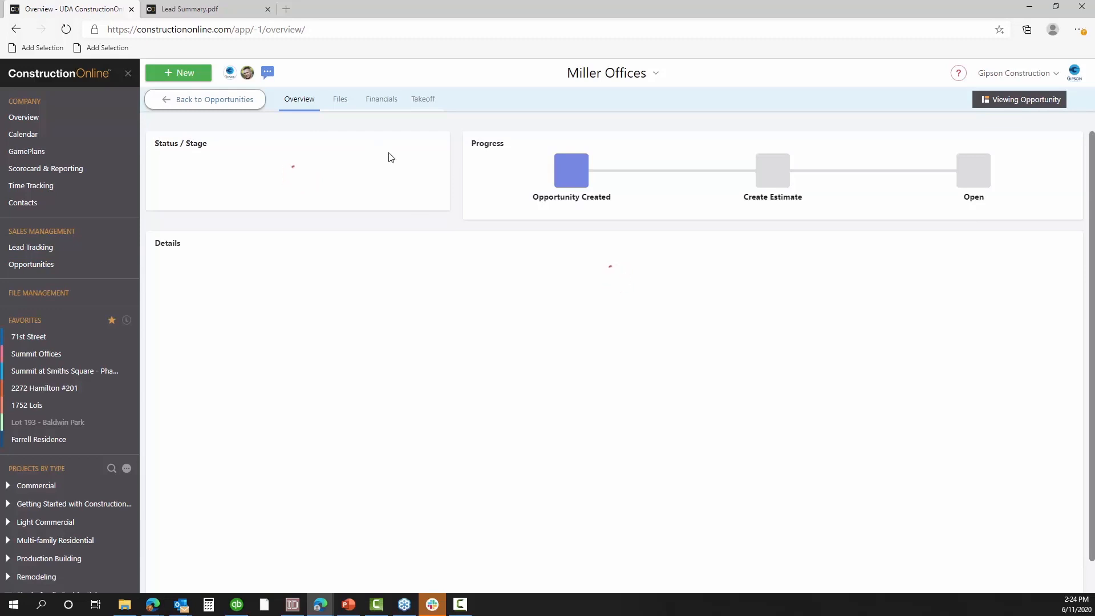
pyautogui.click(349, 109)
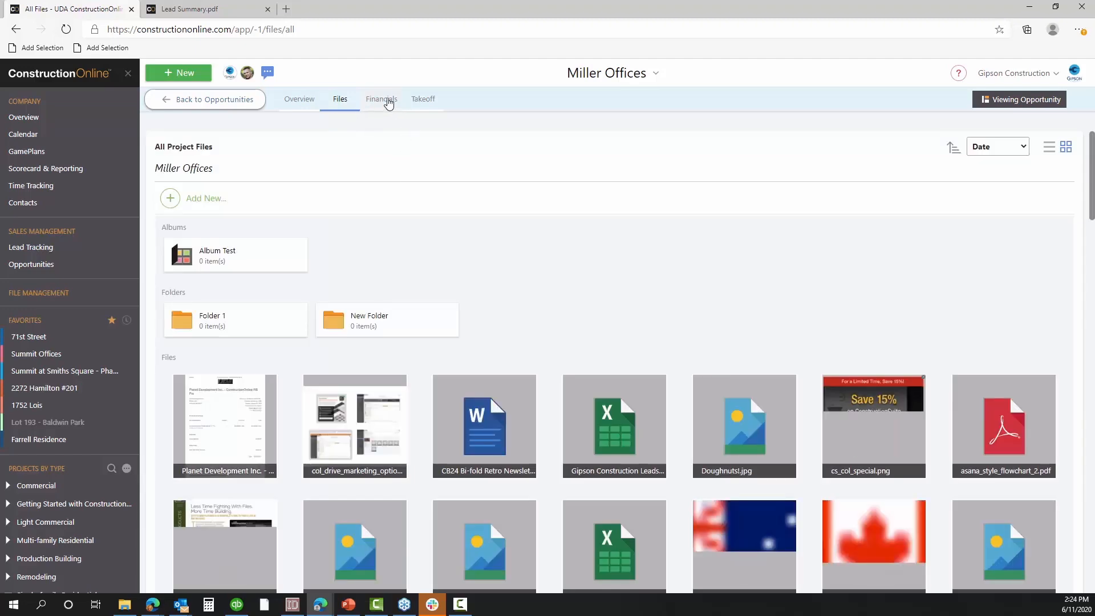
pyautogui.click(381, 100)
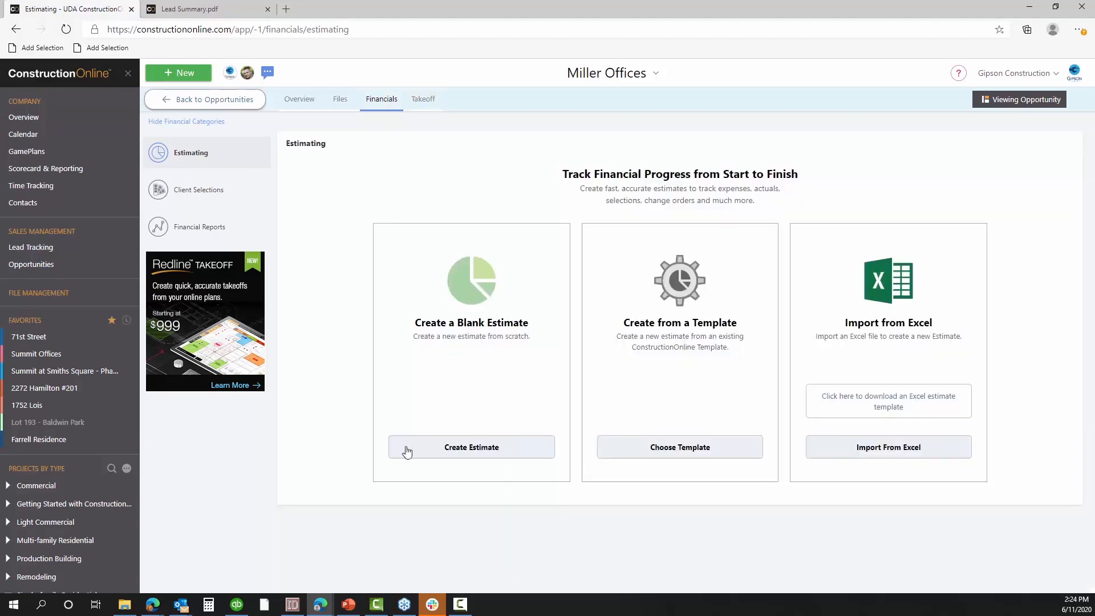
# Look over the templates available for creating an estimate for the opportunity, and cancel without creating one
pyautogui.click(688, 457)
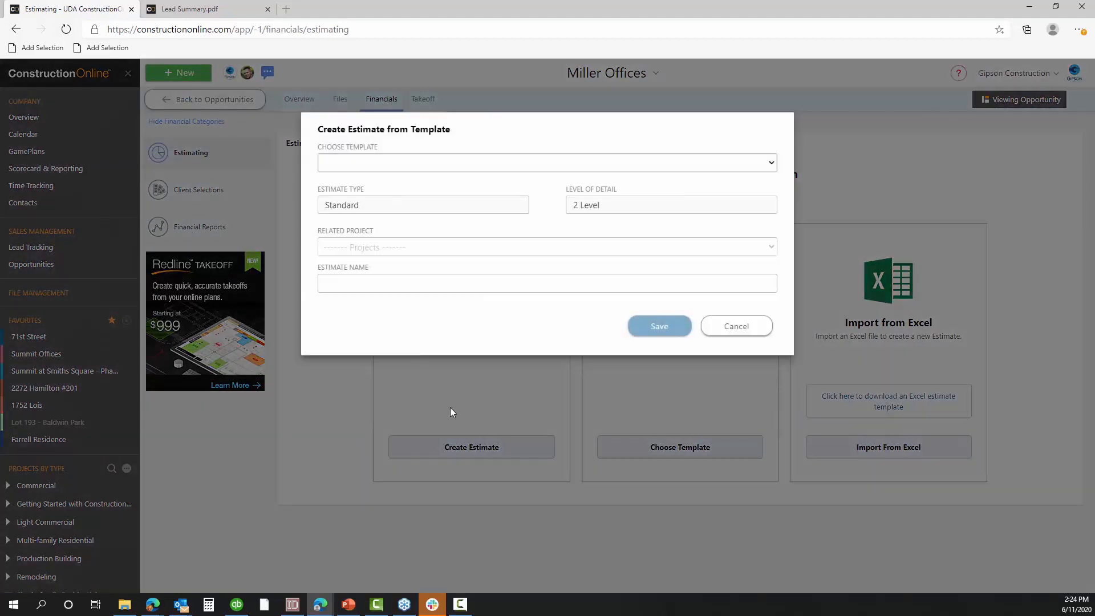
pyautogui.click(411, 164)
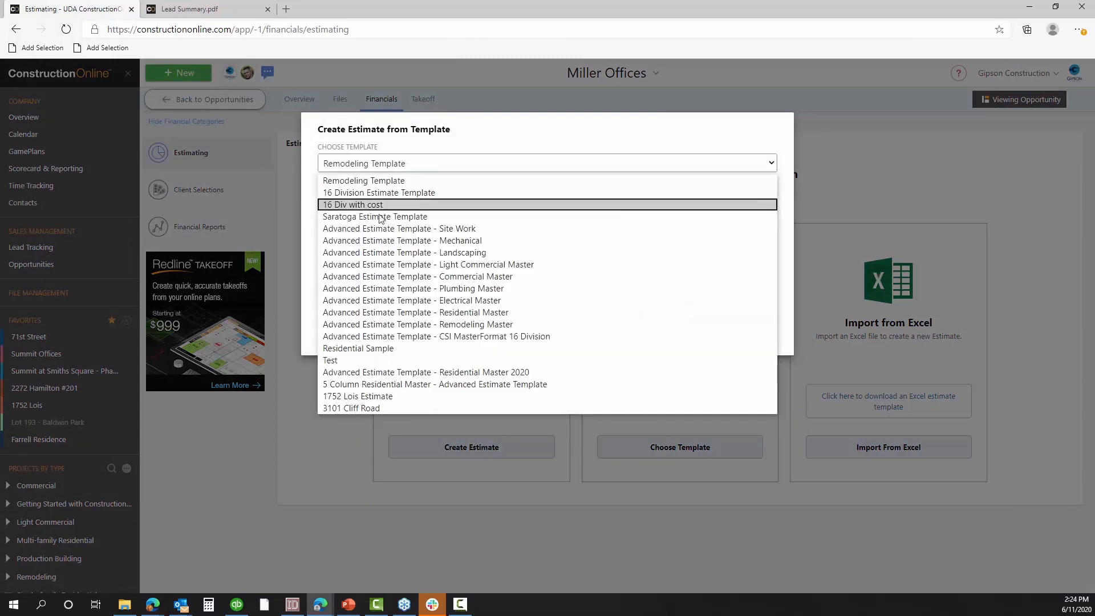
pyautogui.click(482, 135)
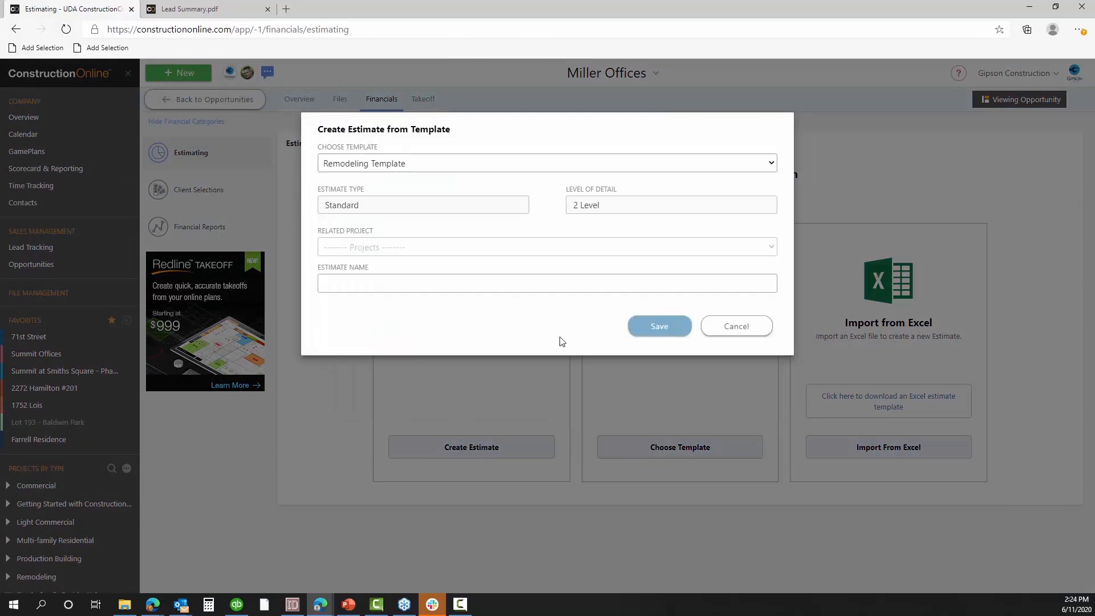
pyautogui.click(739, 328)
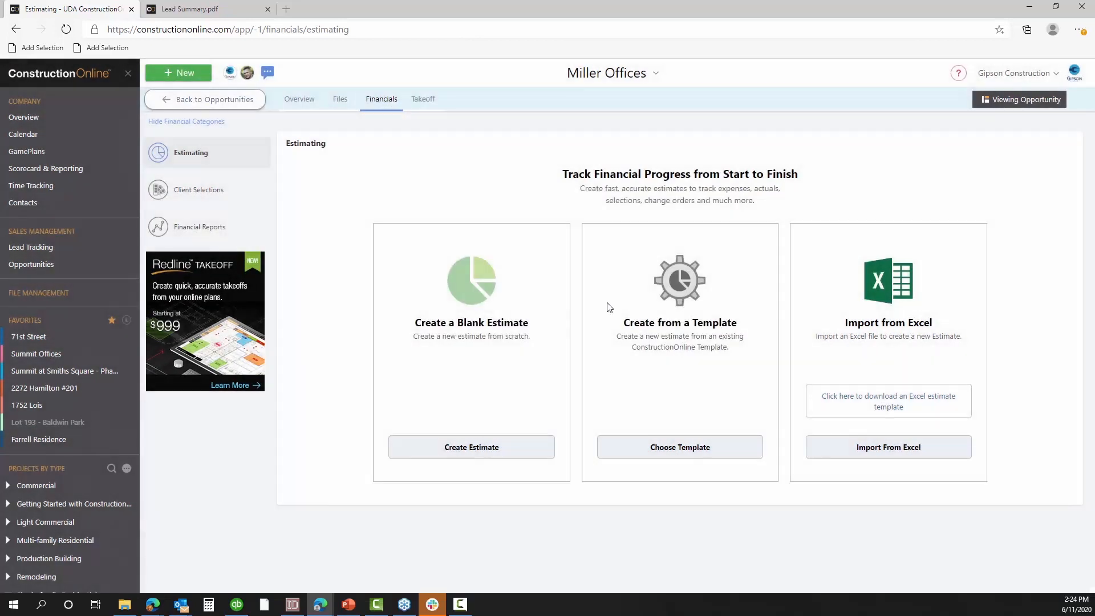
# Leave the opportunity for the opportunities list, and reopen the related lead to review its activity feed
pyautogui.click(297, 101)
pyautogui.click(210, 101)
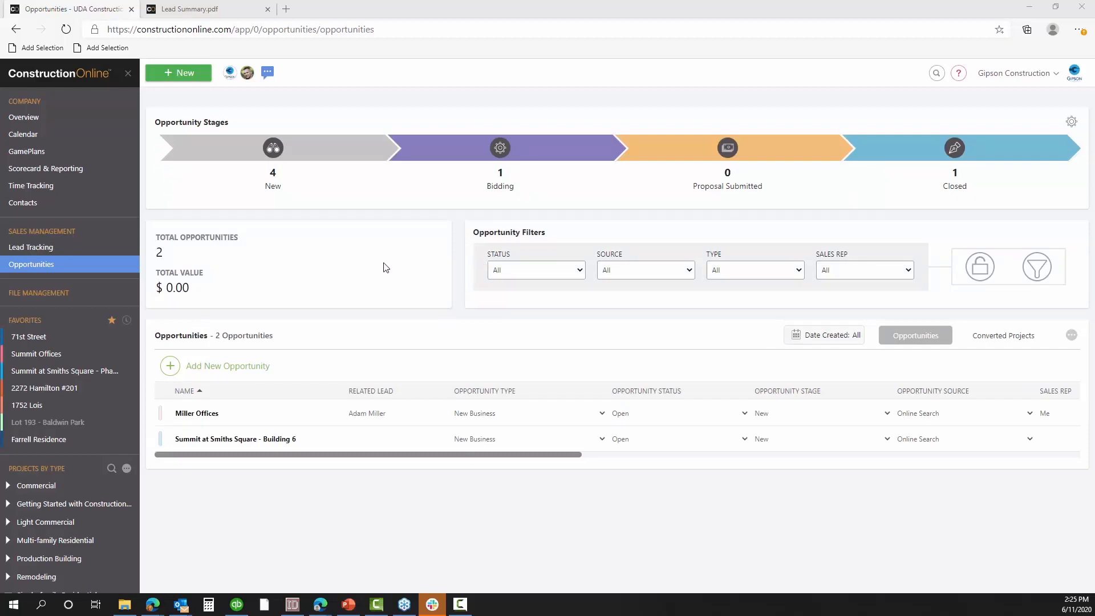
pyautogui.click(52, 249)
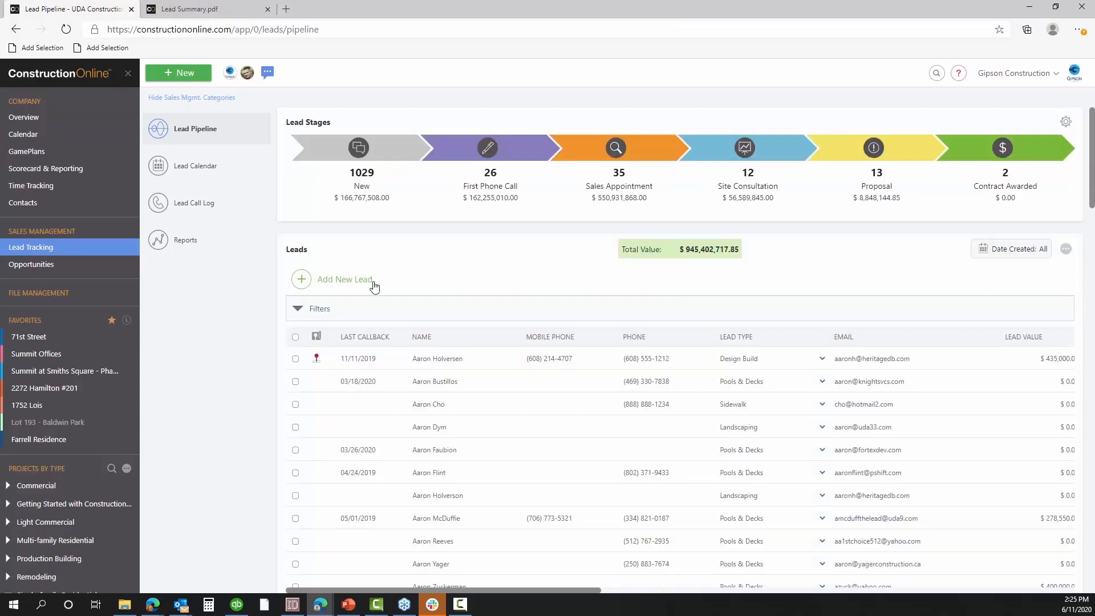
pyautogui.scroll(-4, 422, 422)
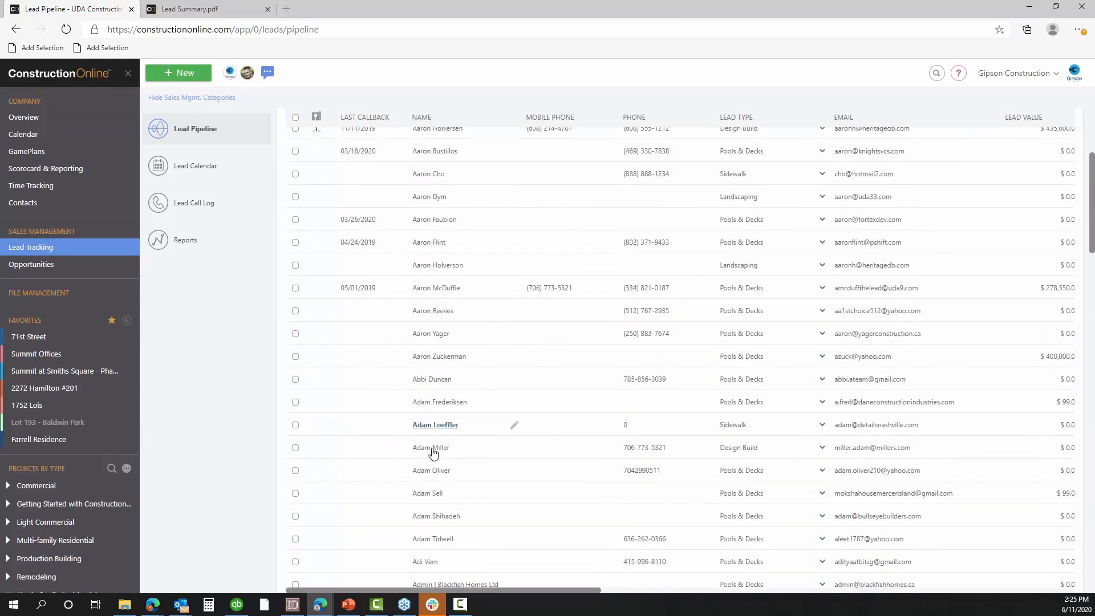
pyautogui.click(431, 448)
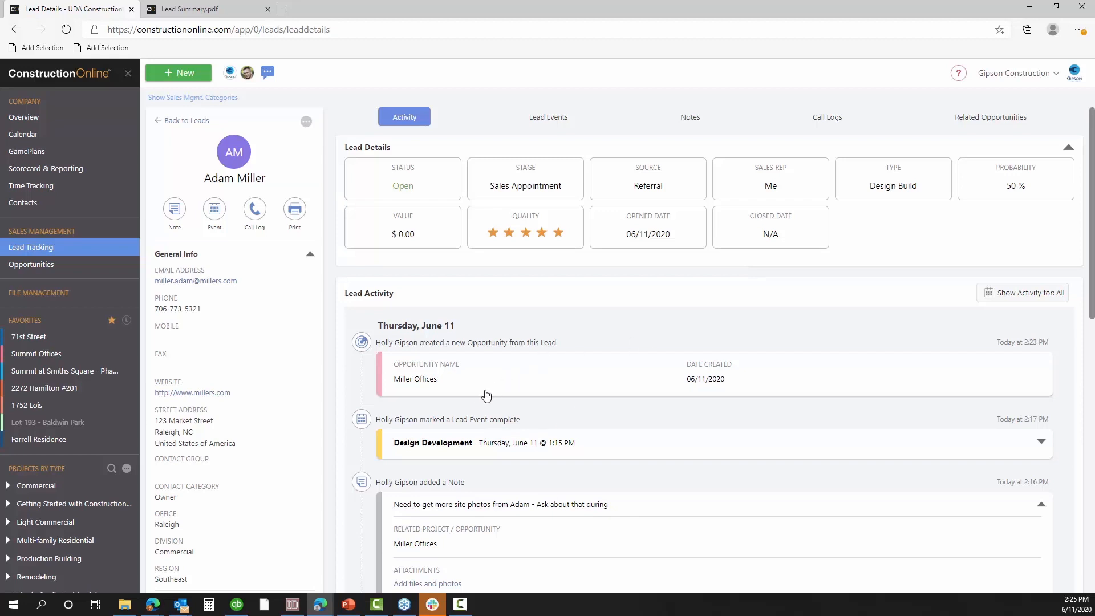
pyautogui.scroll(-3, 535, 443)
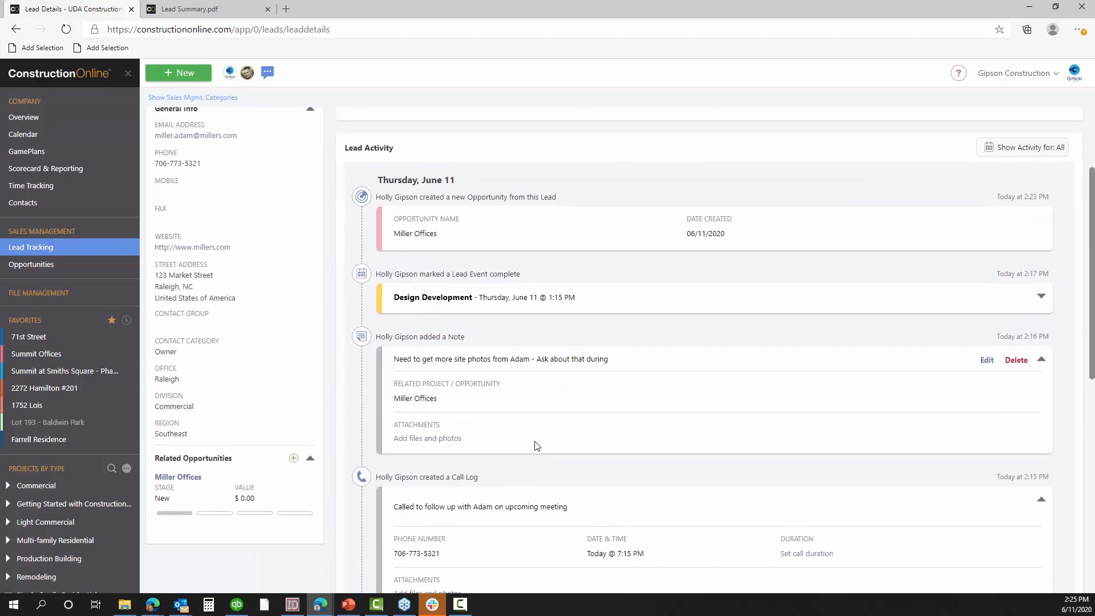
pyautogui.scroll(3, 535, 443)
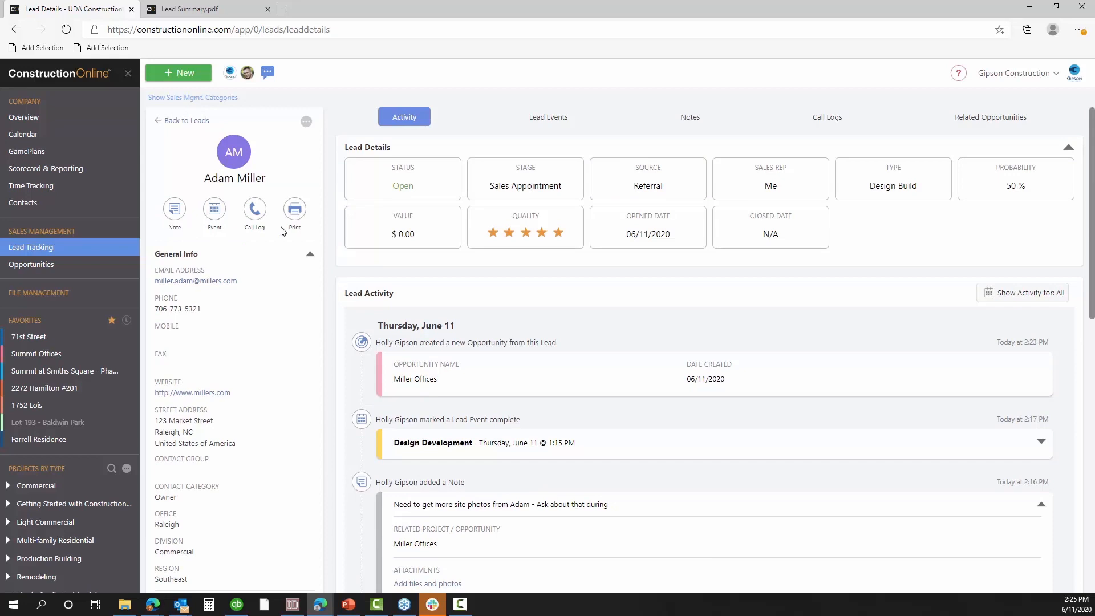
# Look at the attachment options for a new call log entry and for a new lead event, cancelling both without saving
pyautogui.click(254, 209)
pyautogui.click(590, 150)
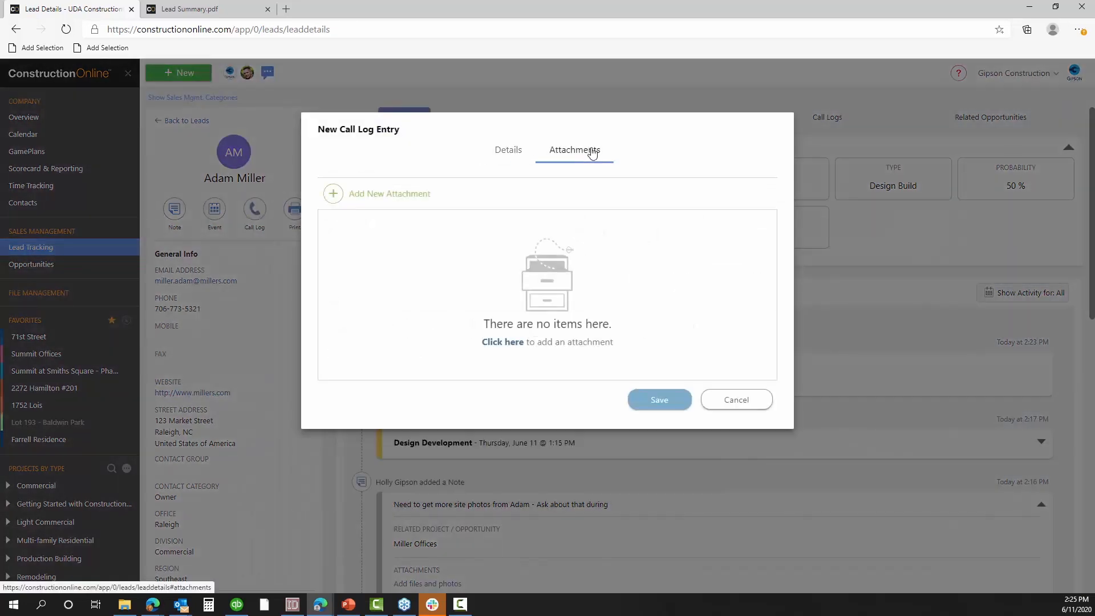
pyautogui.click(764, 410)
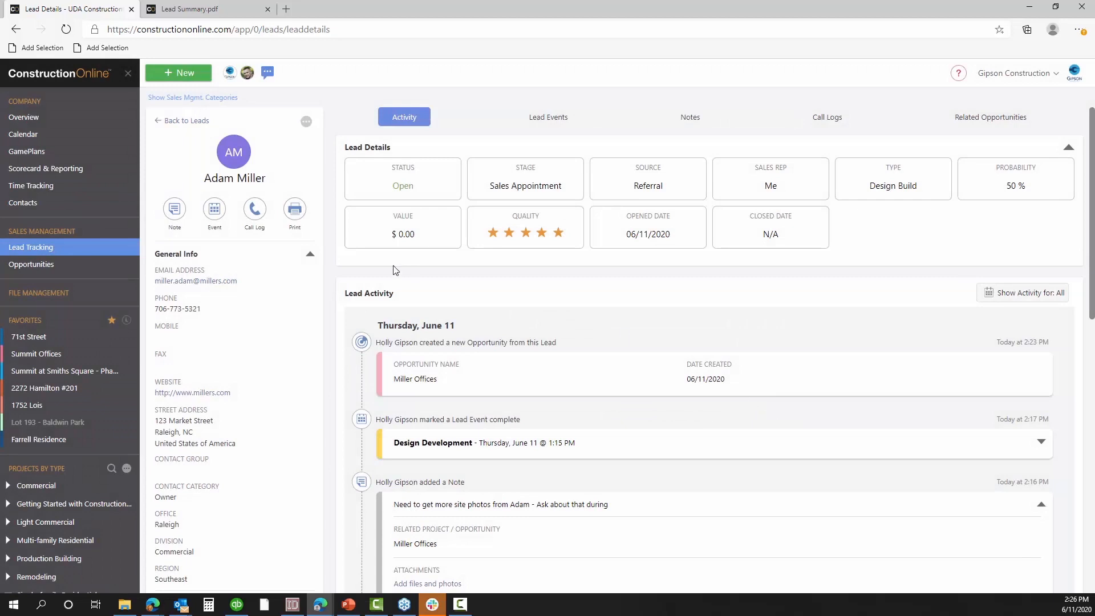
pyautogui.click(215, 212)
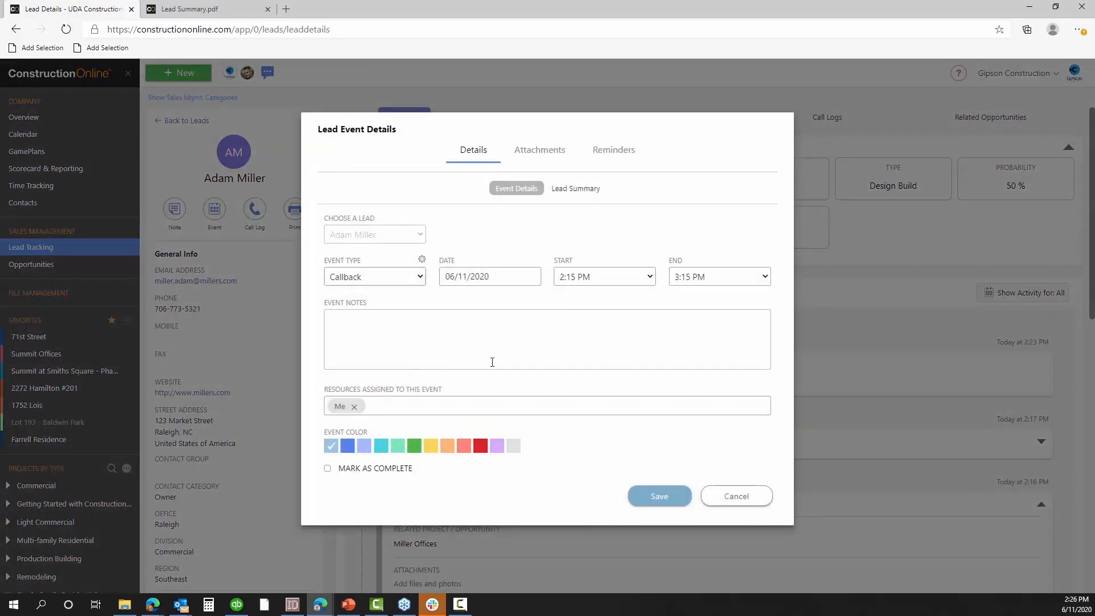
pyautogui.click(552, 156)
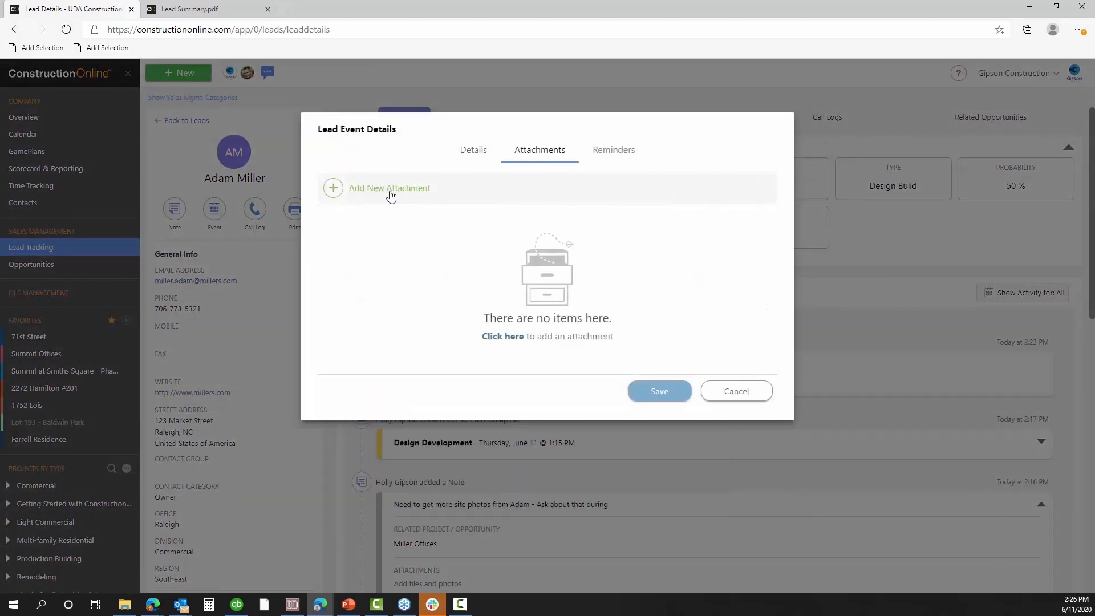
pyautogui.click(725, 393)
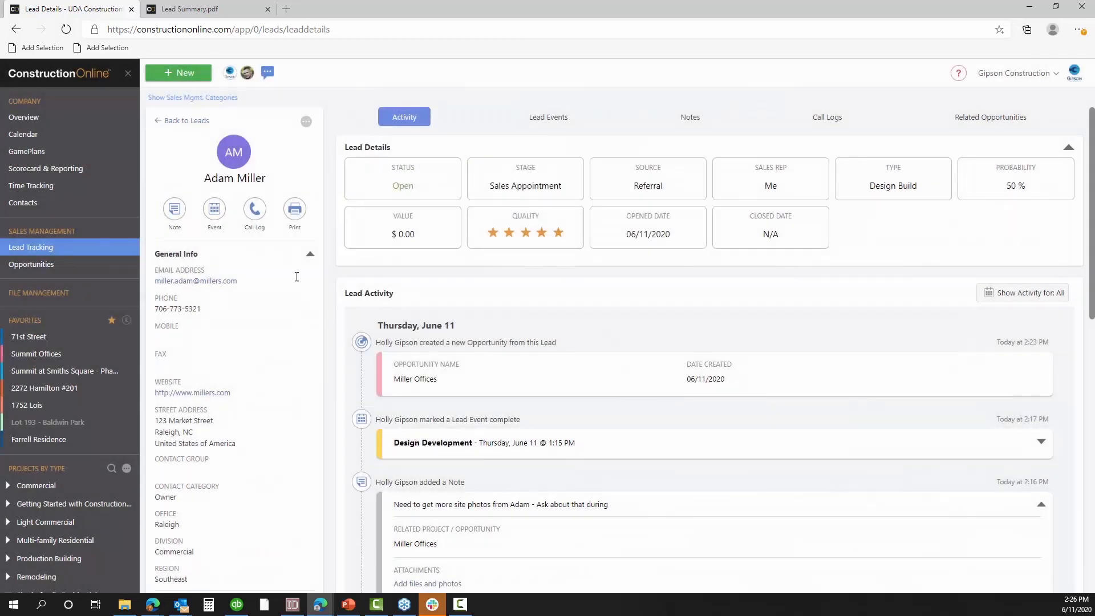
# Start a new note for the lead, view its attachment options and details, and cancel it without saving
pyautogui.click(165, 214)
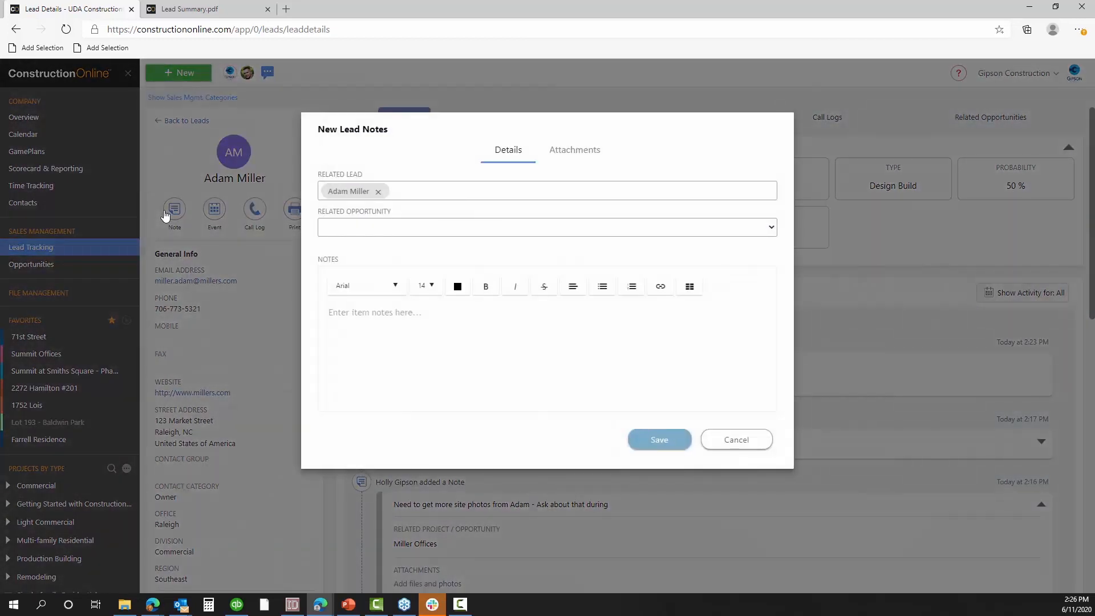
pyautogui.click(585, 162)
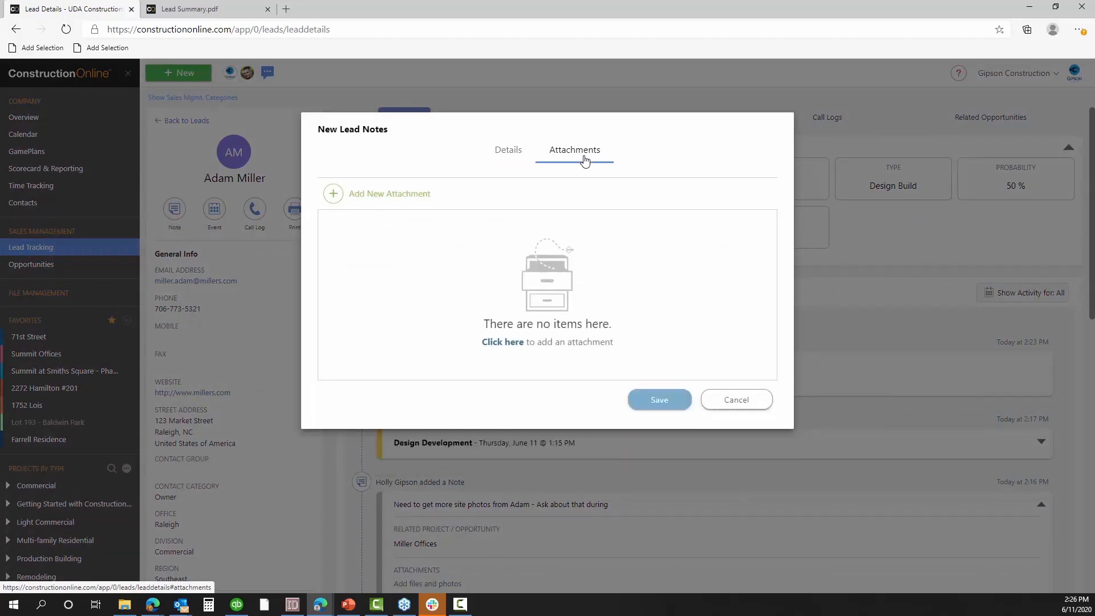
pyautogui.click(510, 158)
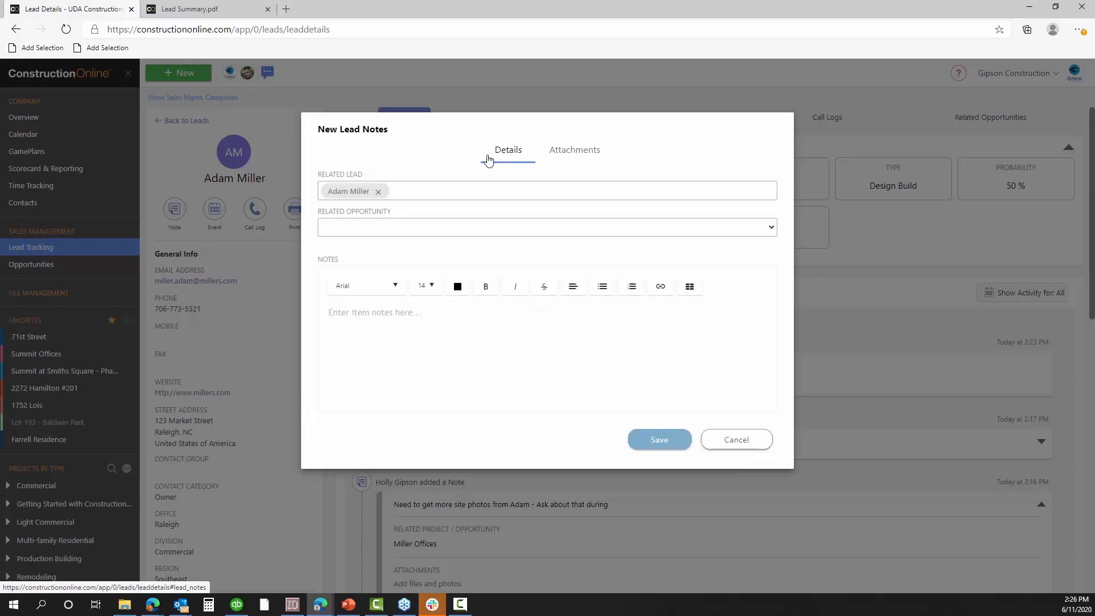
pyautogui.click(767, 451)
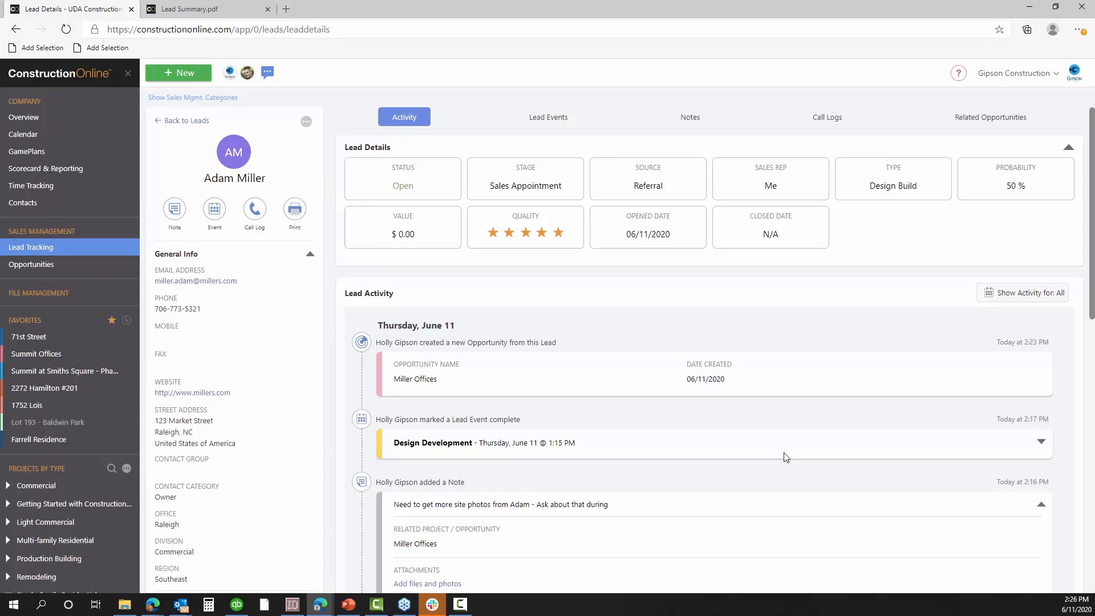
# Review the lead's activity feed from the most recent entry back to the original design development event
pyautogui.moveTo(781, 508)
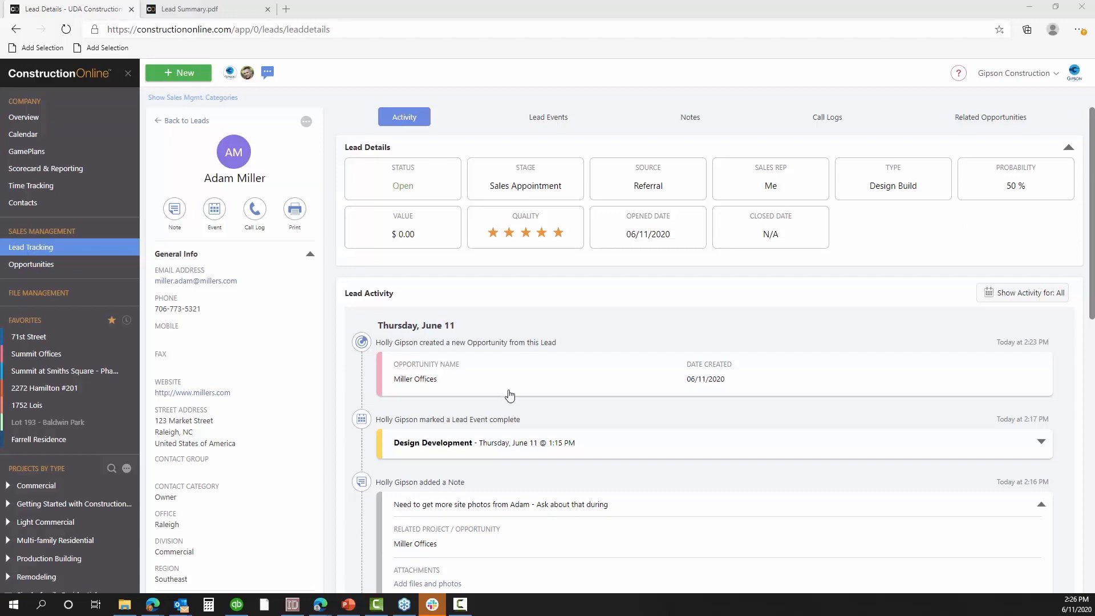
pyautogui.scroll(-5, 509, 394)
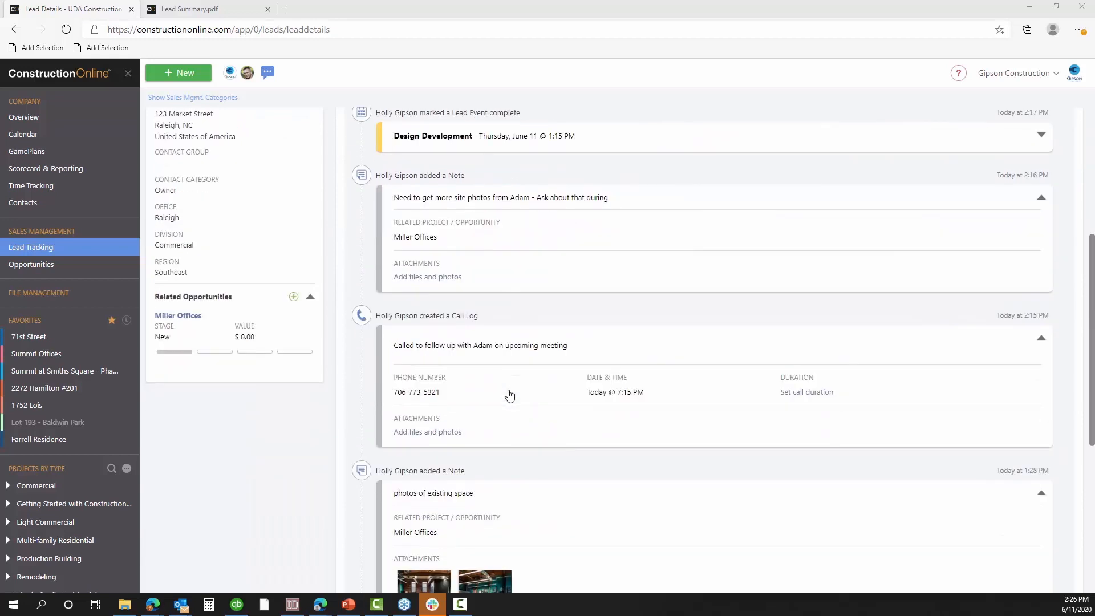
pyautogui.scroll(-3, 509, 394)
pyautogui.scroll(-1, 595, 423)
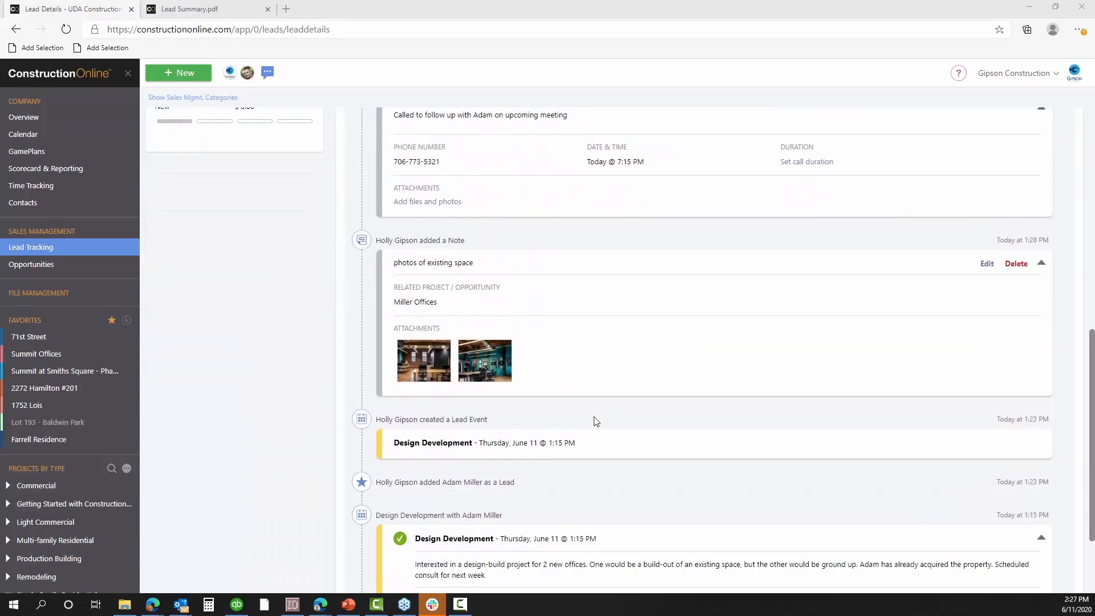
pyautogui.scroll(-1, 596, 421)
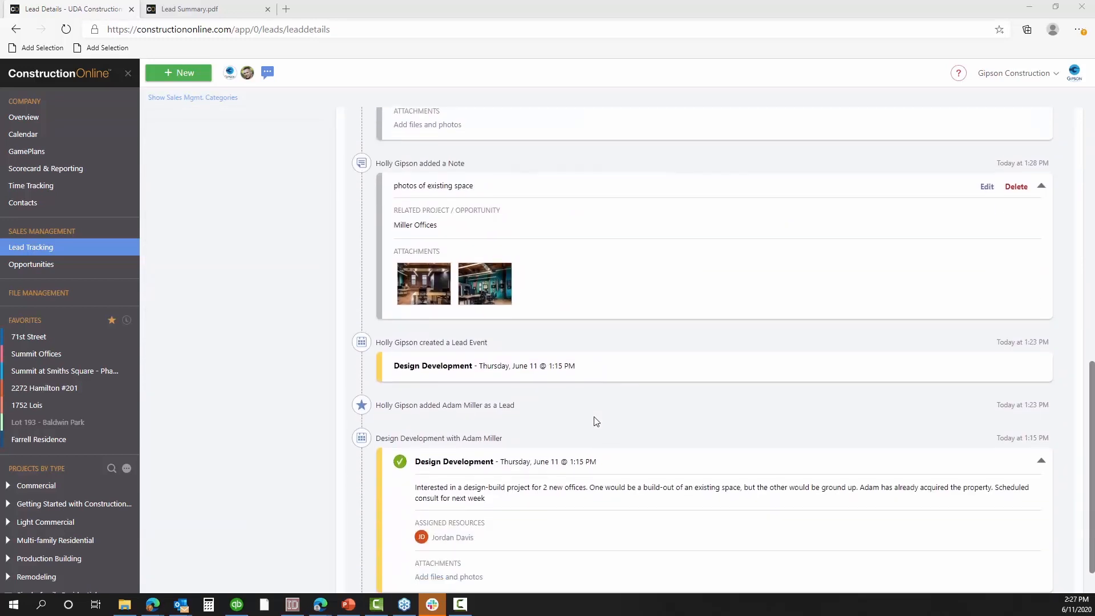
pyautogui.scroll(15, 595, 421)
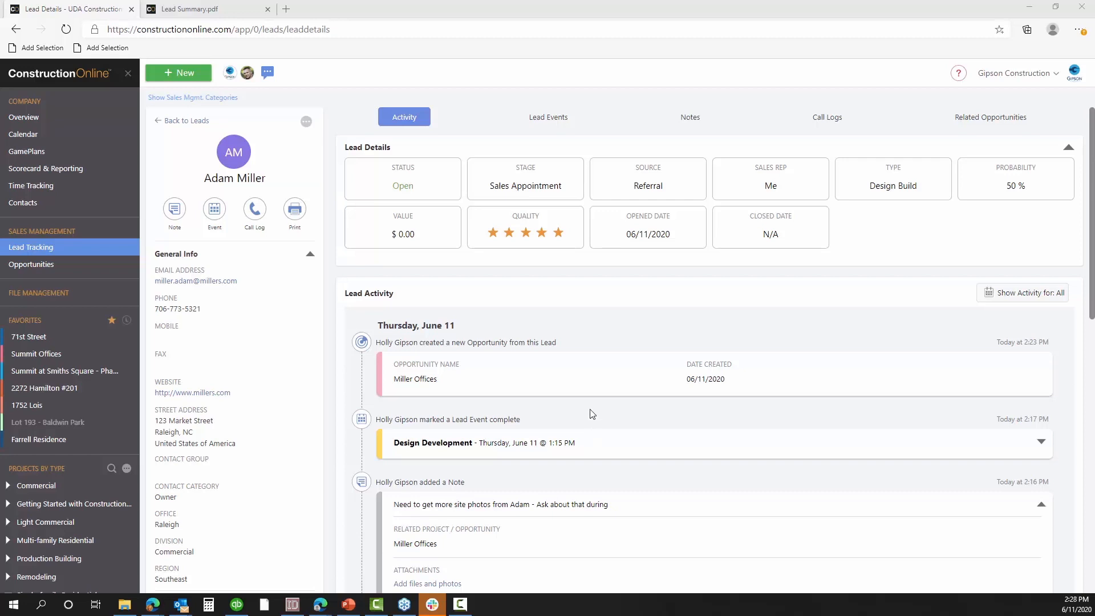
pyautogui.scroll(-3, 605, 450)
pyautogui.scroll(3, 605, 450)
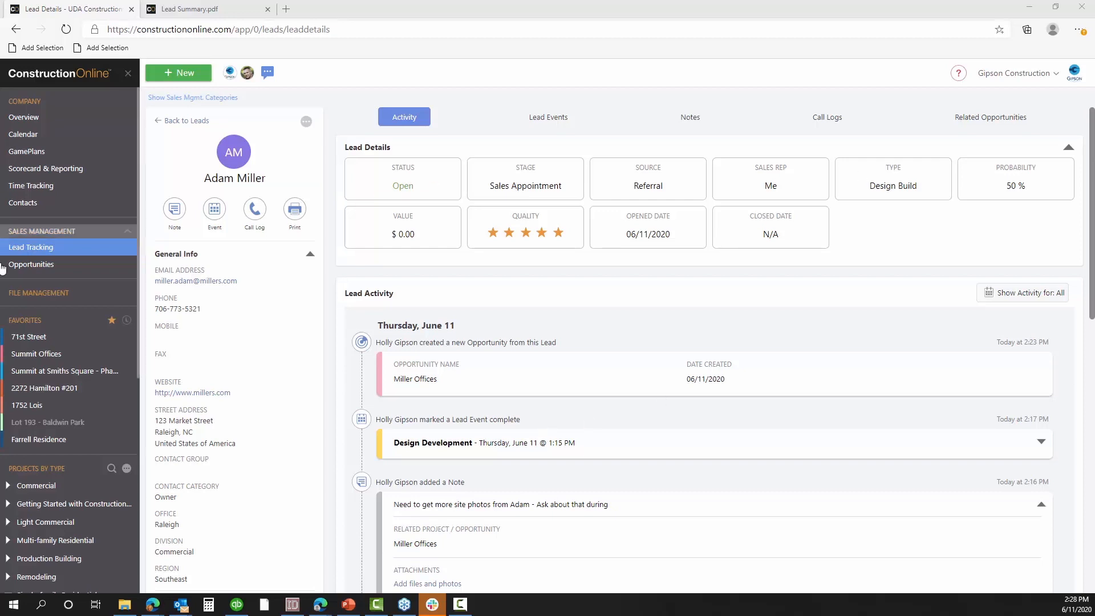
# Open the Miller Offices opportunity's content from the opportunities list and browse through all its project files
pyautogui.click(80, 266)
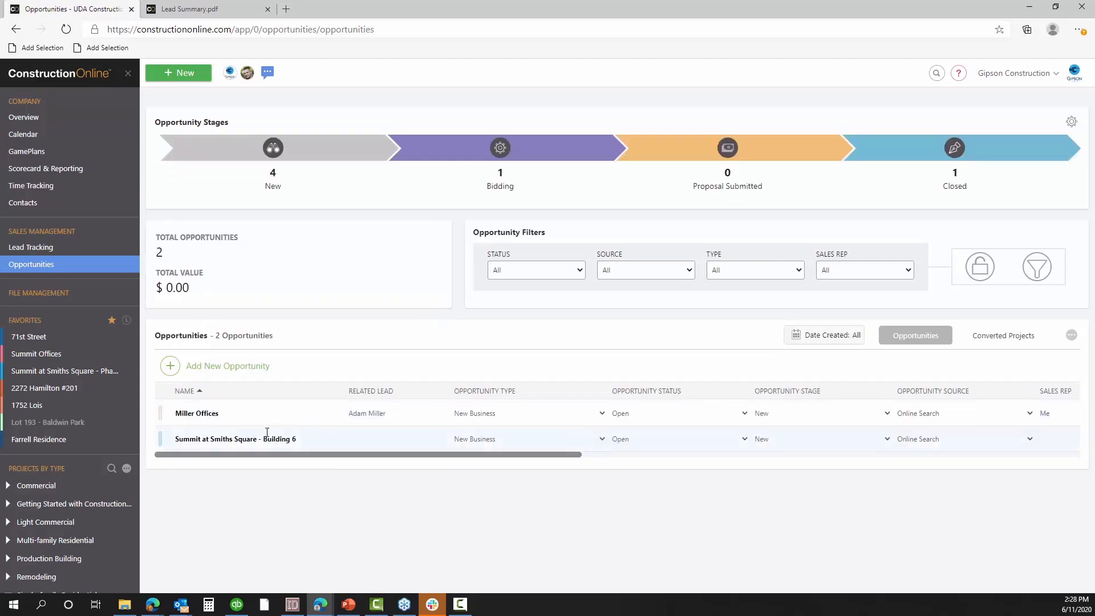
pyautogui.click(310, 411)
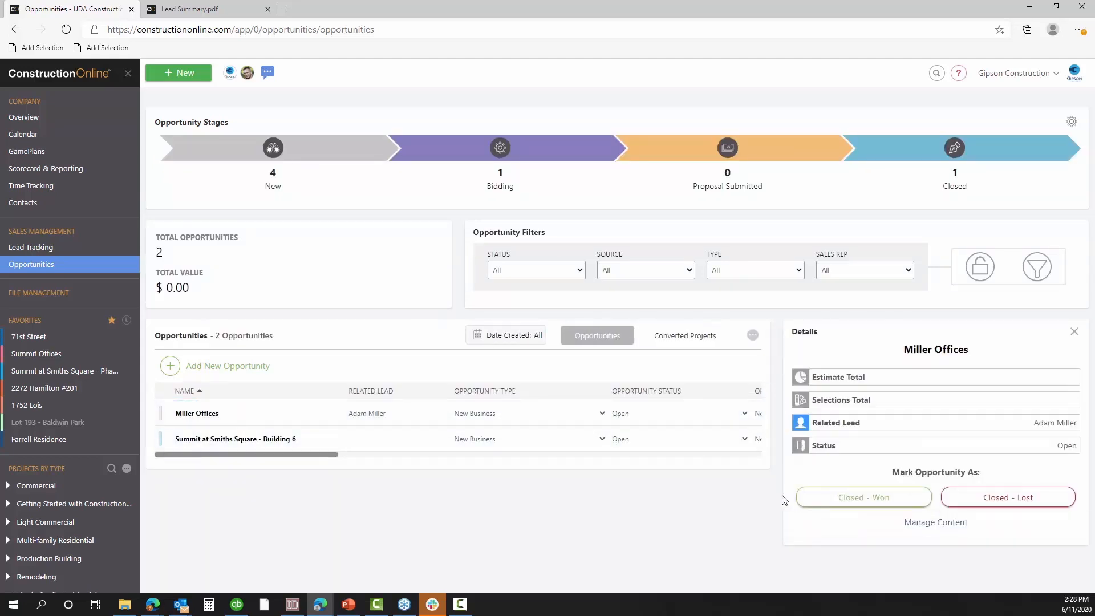
pyautogui.click(936, 523)
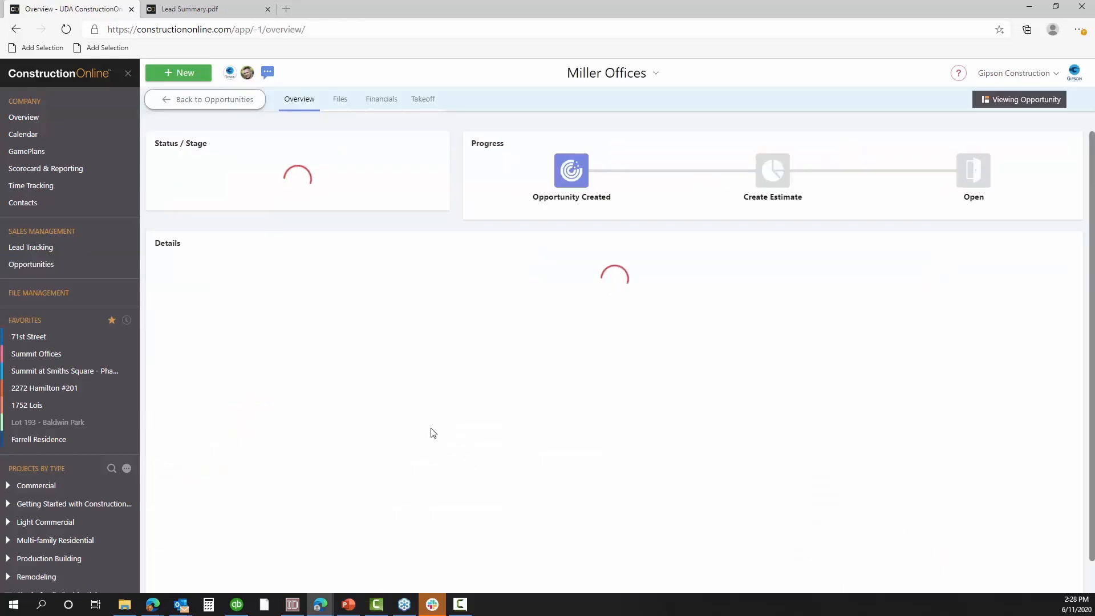
pyautogui.click(341, 101)
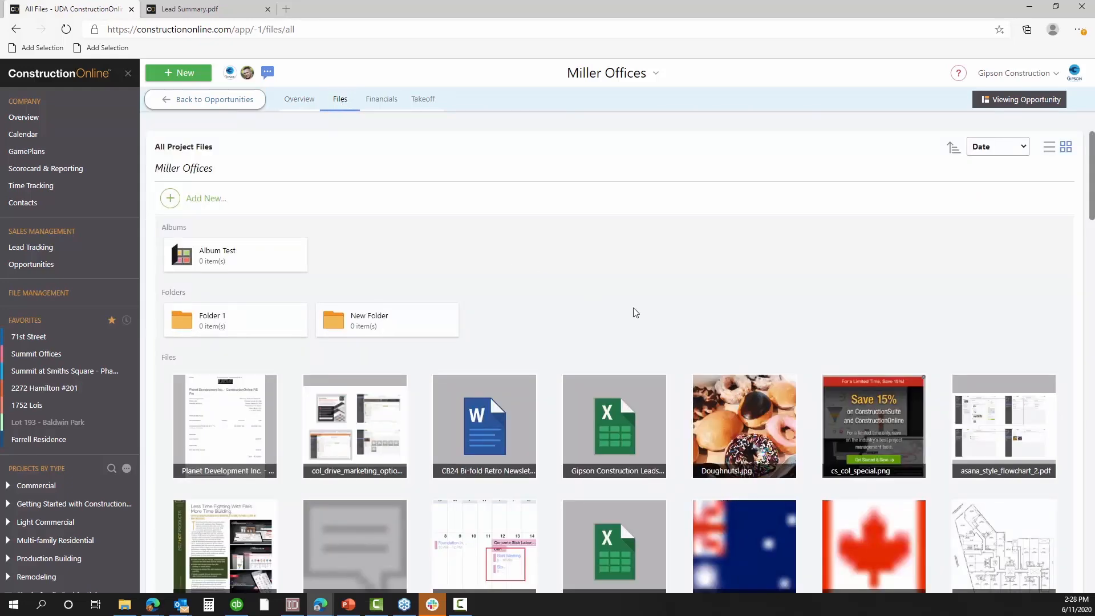
pyautogui.scroll(-15, 636, 311)
pyautogui.scroll(-20, 644, 316)
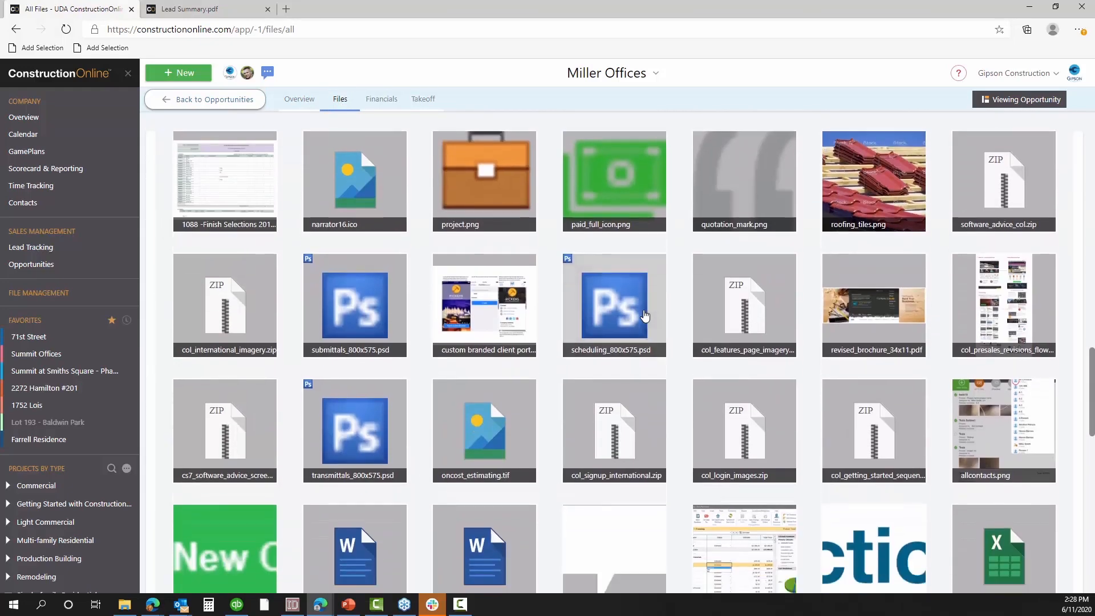
pyautogui.scroll(10, 644, 315)
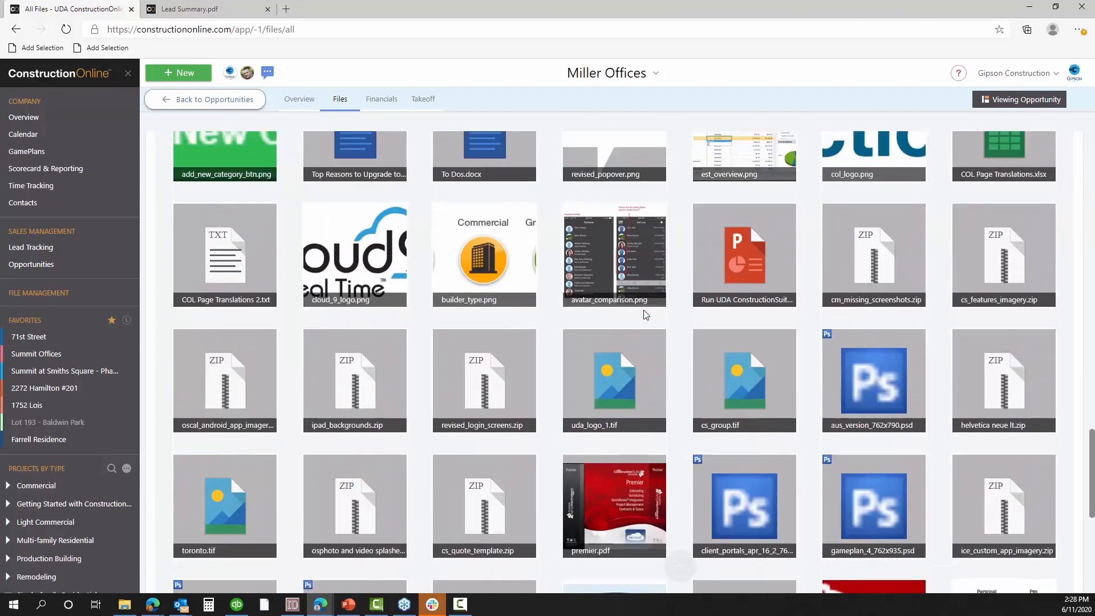
pyautogui.scroll(10, 645, 315)
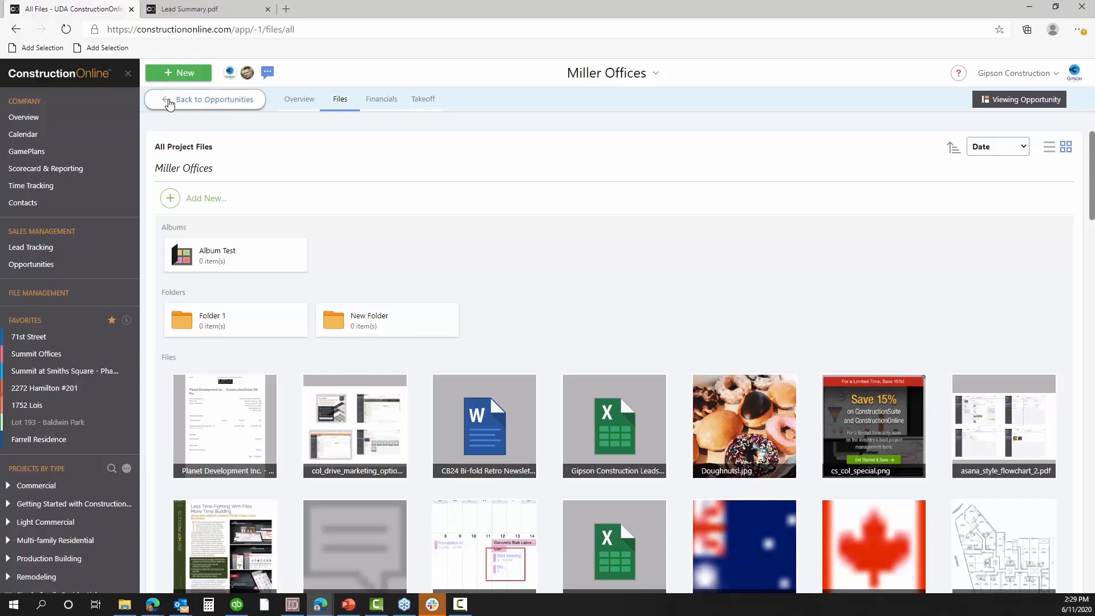
# Return to the lead pipeline and review the stage and source names in the lead stage settings
pyautogui.click(47, 250)
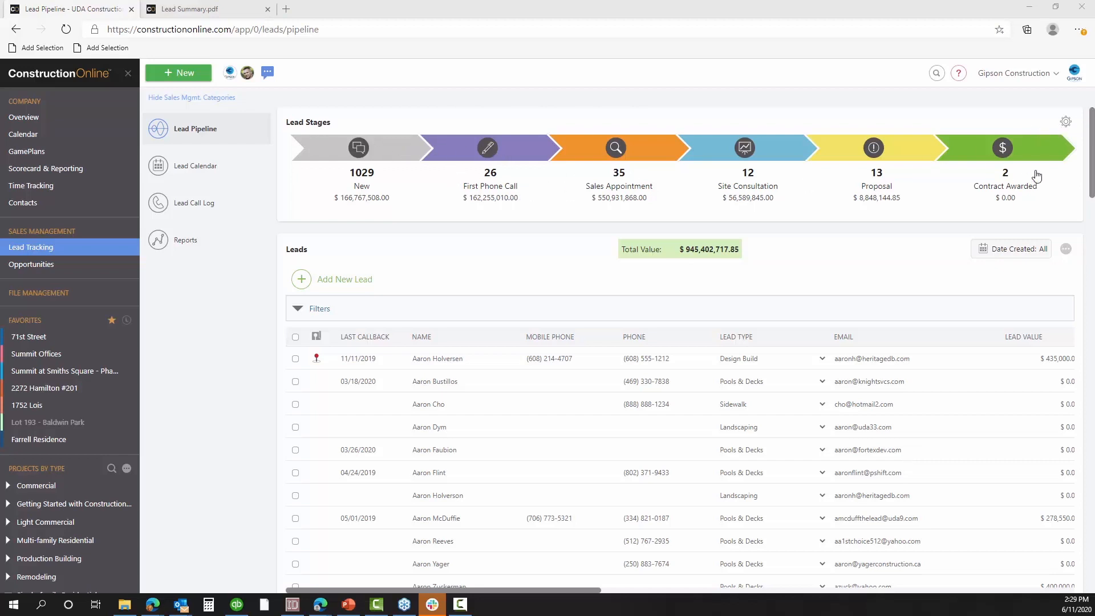
pyautogui.click(1066, 124)
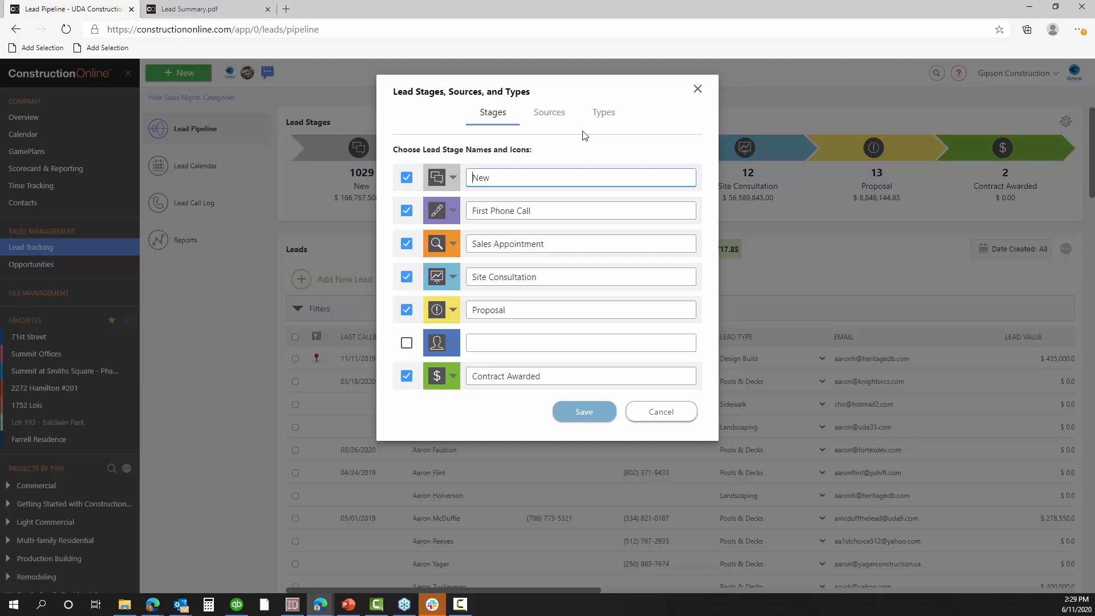
pyautogui.click(559, 117)
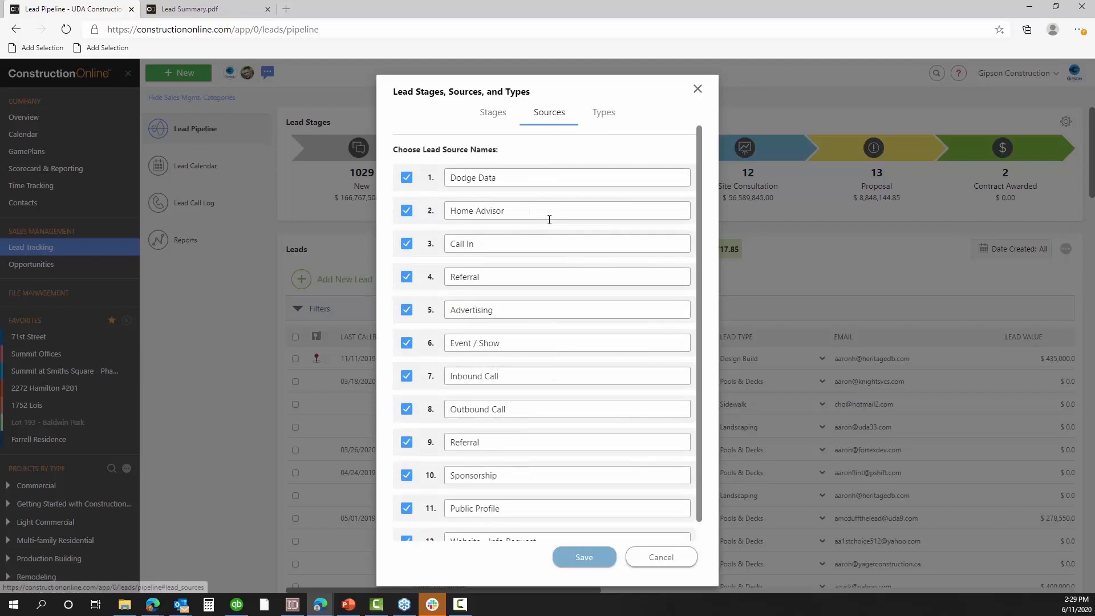
pyautogui.scroll(-1, 568, 284)
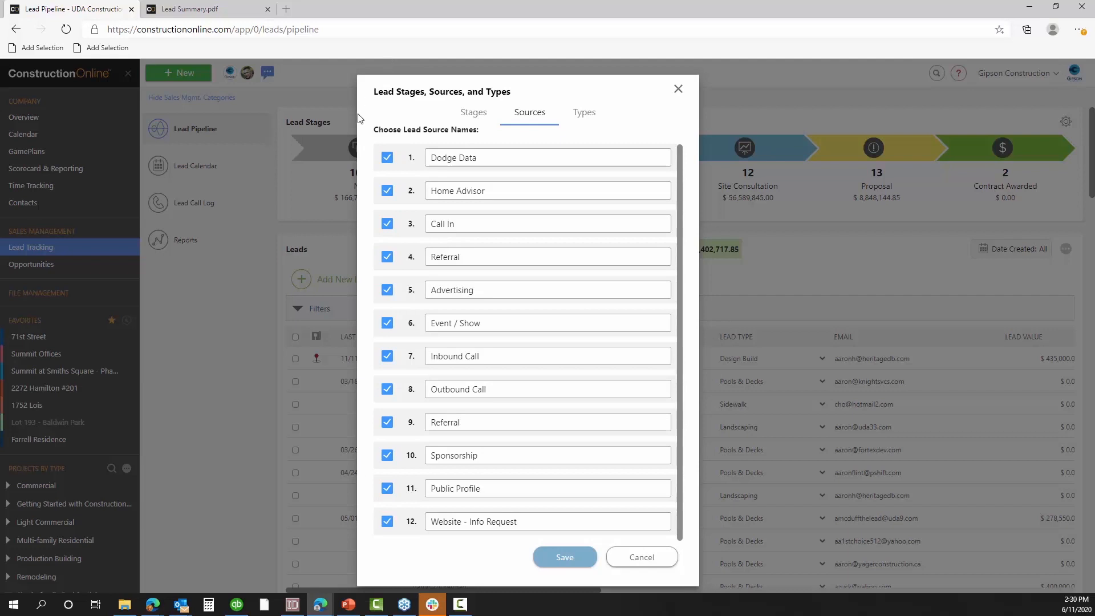
# Review the lead type names, turn the Retail type off and back on, revisit the stages, and close the settings
pyautogui.click(585, 123)
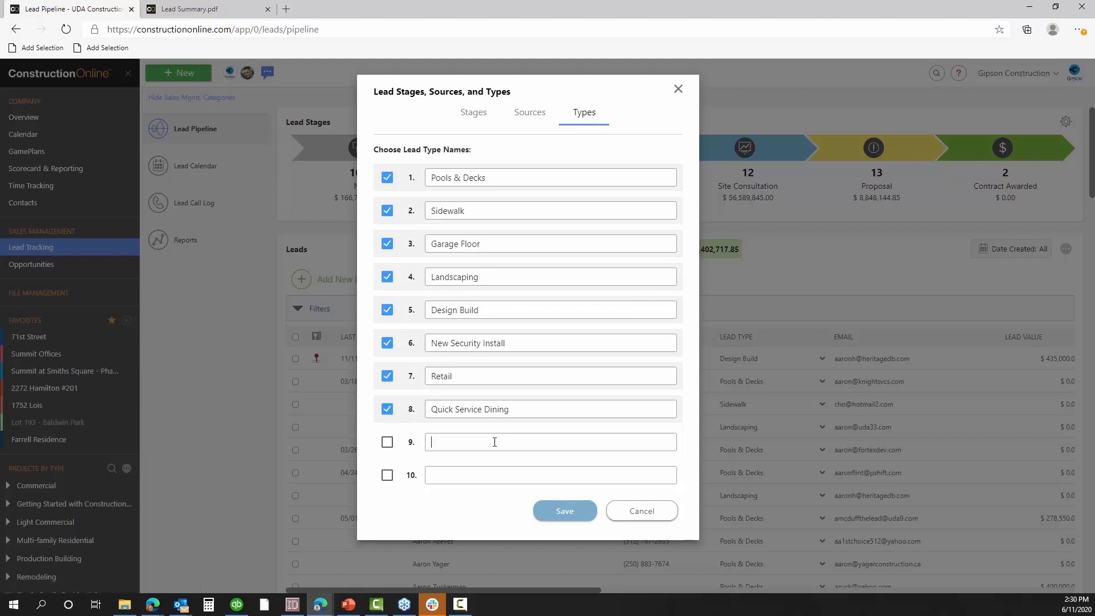
pyautogui.click(482, 381)
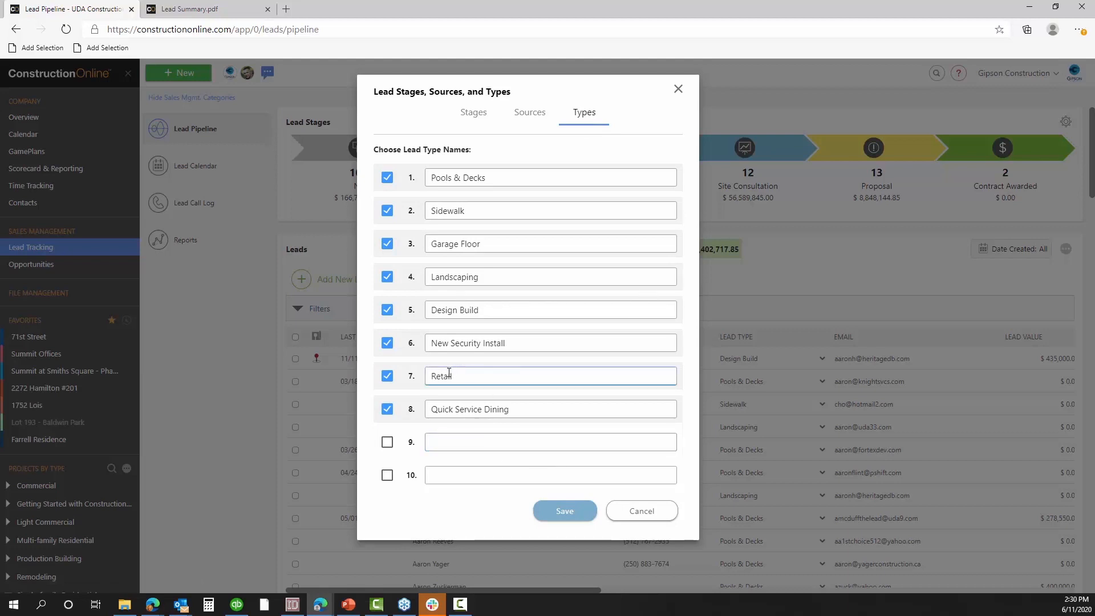
pyautogui.click(387, 376)
pyautogui.click(386, 376)
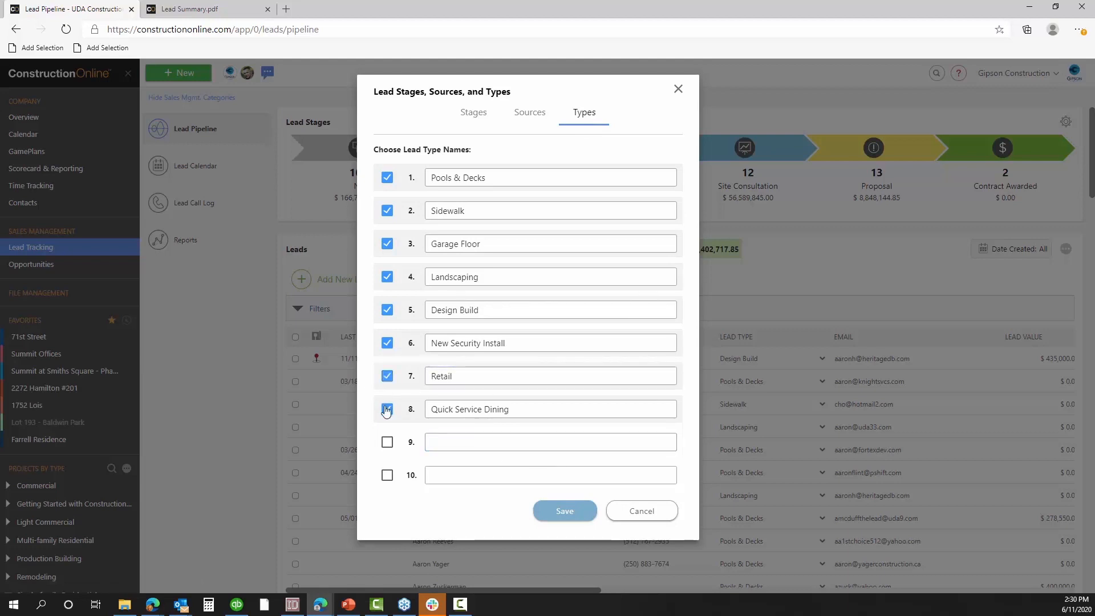
pyautogui.click(482, 122)
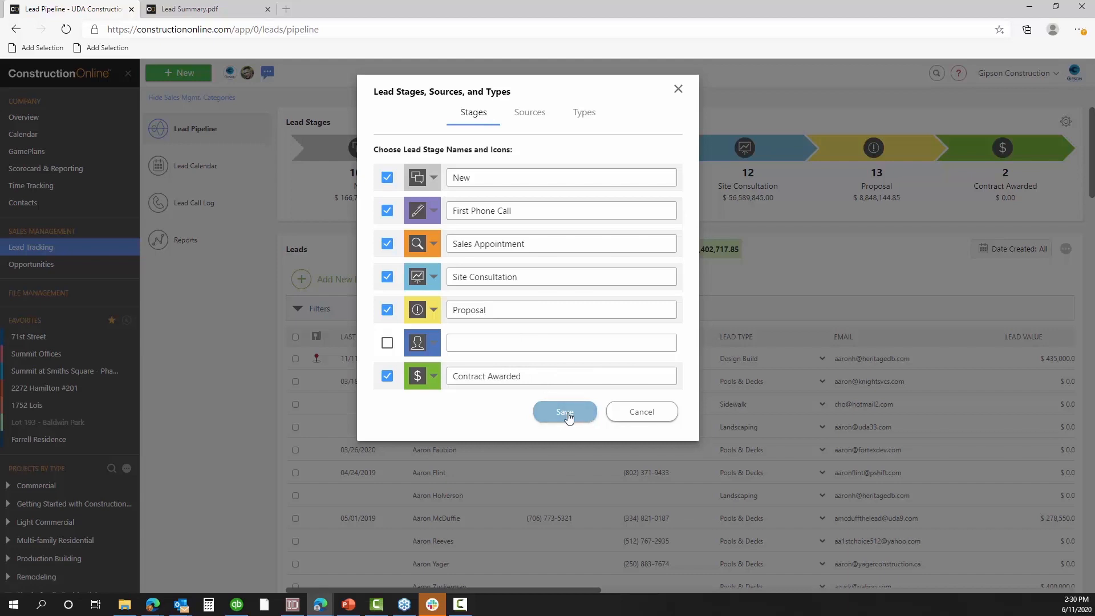
pyautogui.click(757, 429)
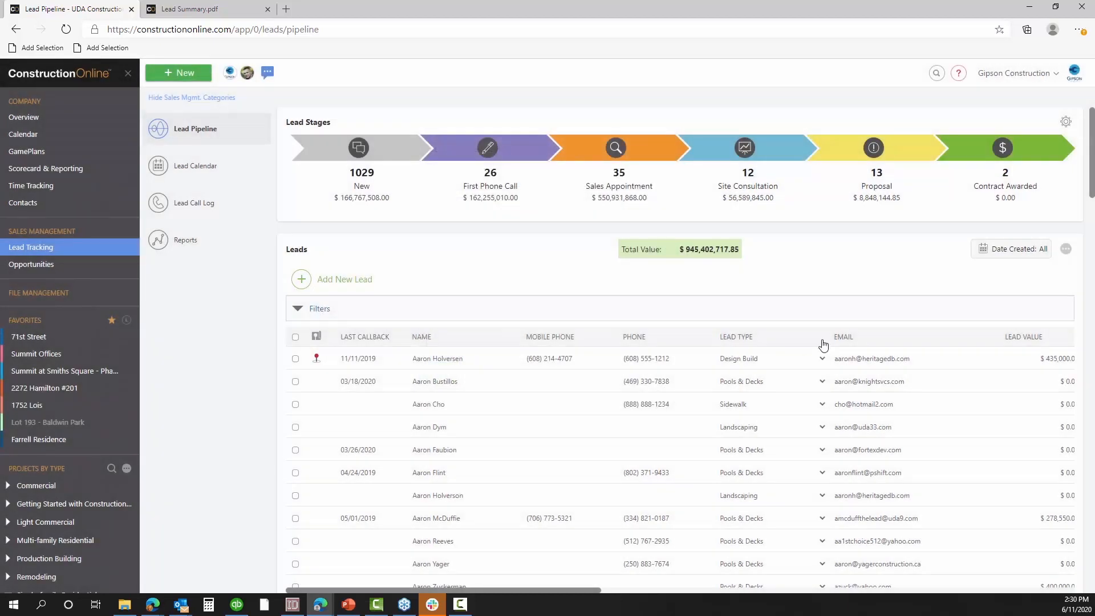
# Look through the list of leads in the pipeline, including their callbacks, types and values
pyautogui.scroll(-10, 678, 370)
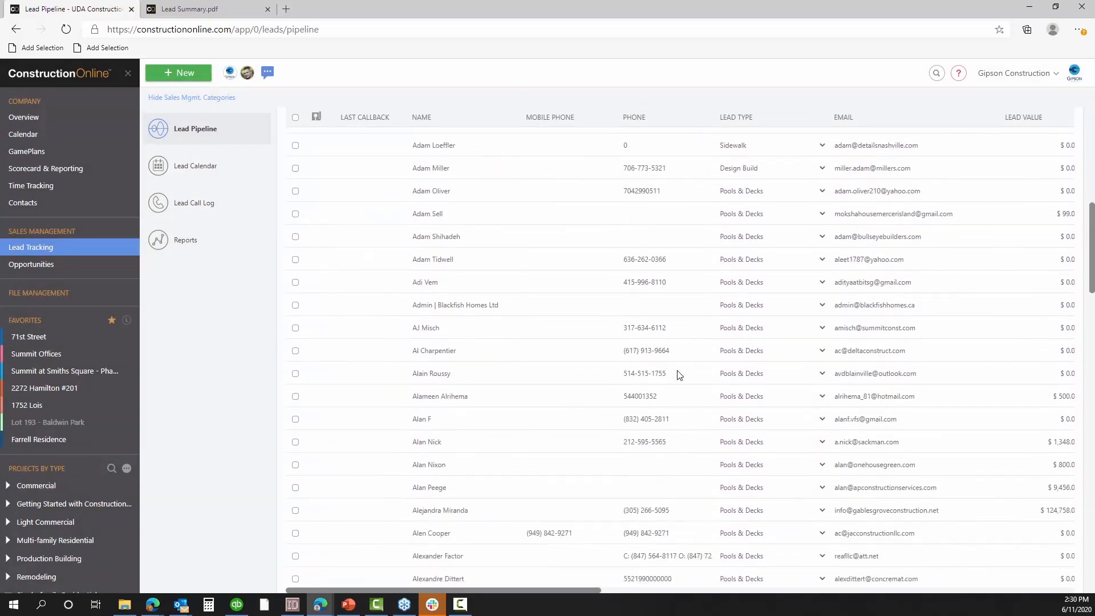
pyautogui.scroll(-5, 678, 374)
pyautogui.scroll(10, 678, 371)
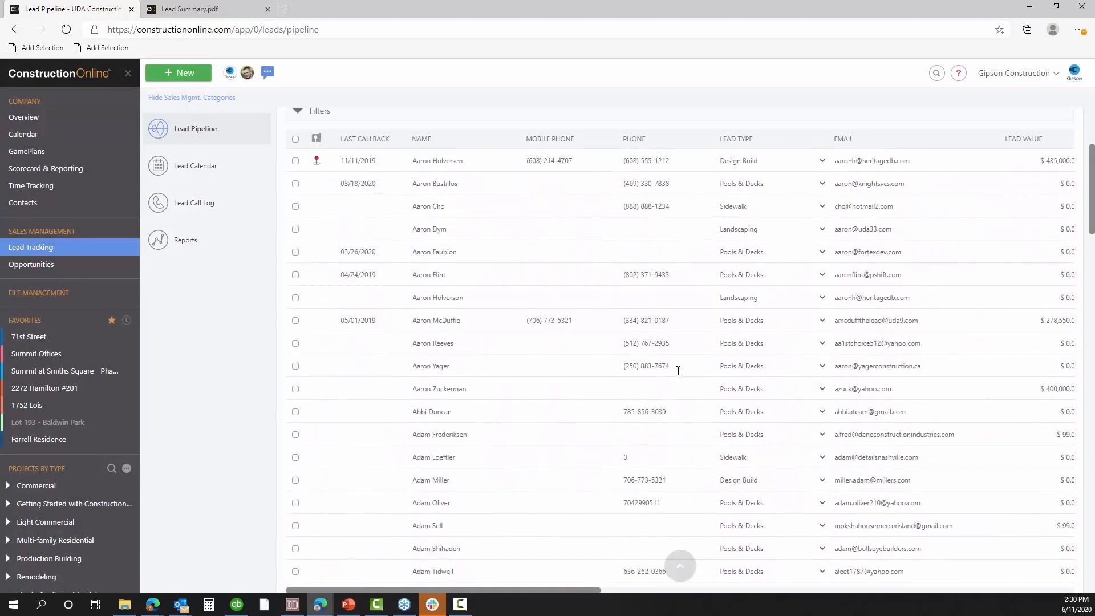
pyautogui.scroll(3, 678, 371)
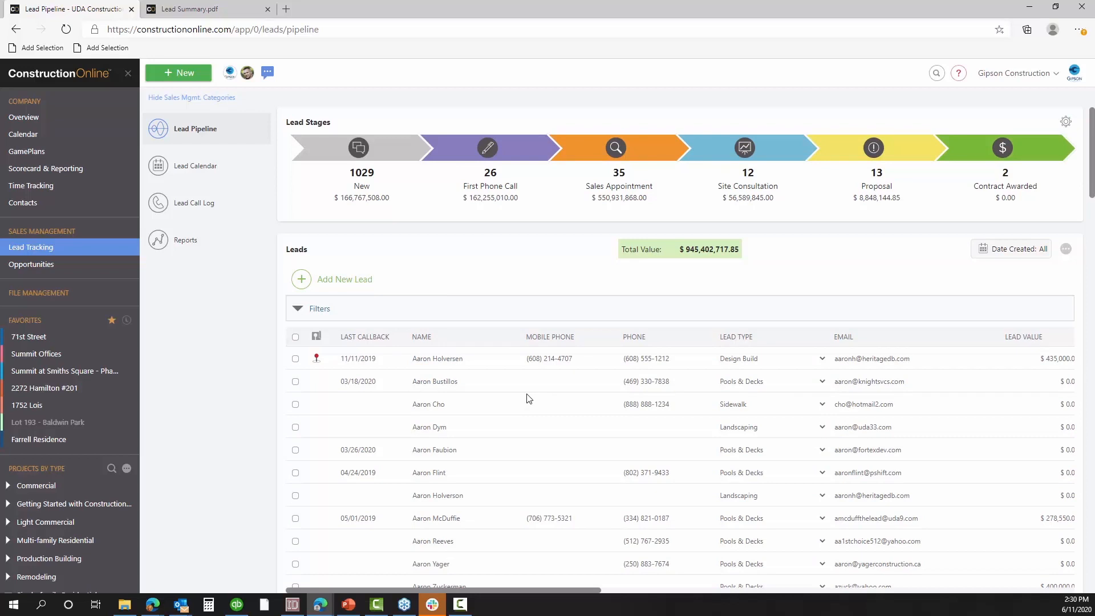
pyautogui.scroll(-1, 490, 444)
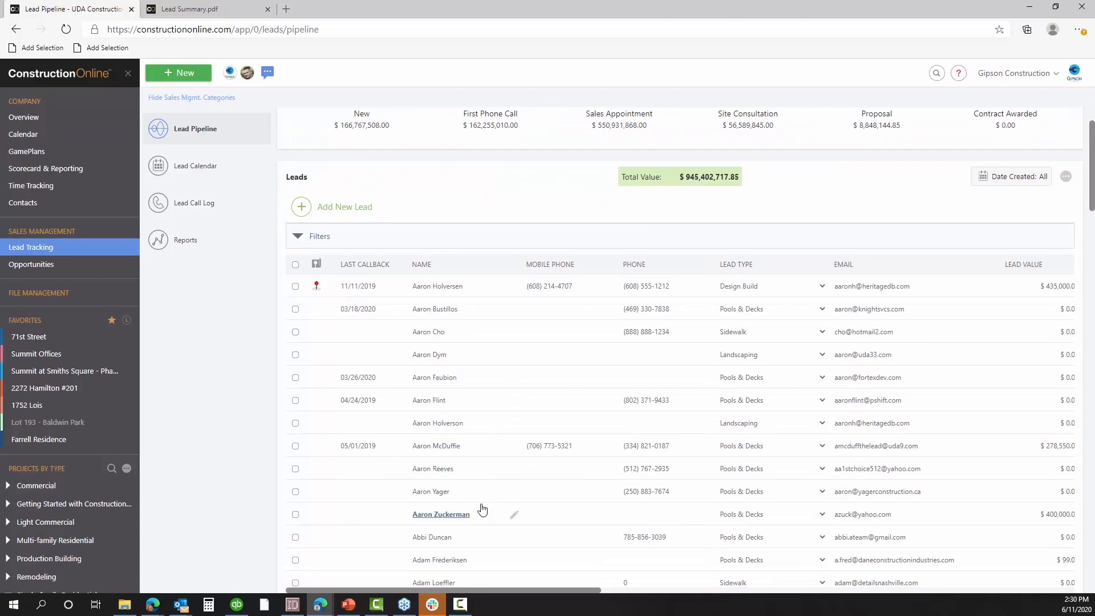
# Reassign the pinned Holverson Construction lead to a different sales representative and return to the lead pipeline
pyautogui.click(437, 287)
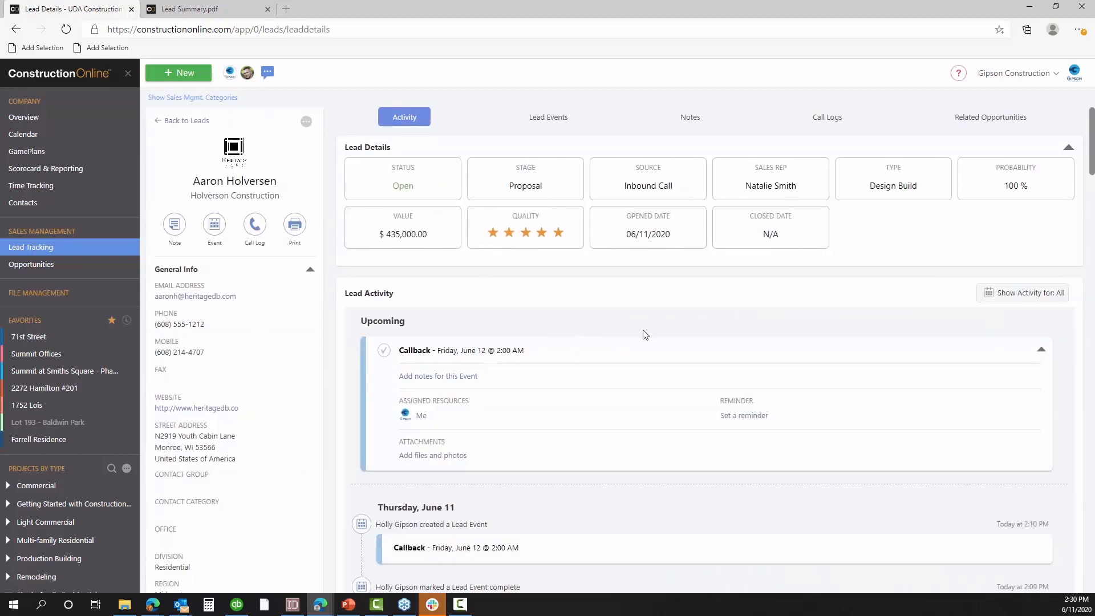
pyautogui.click(781, 194)
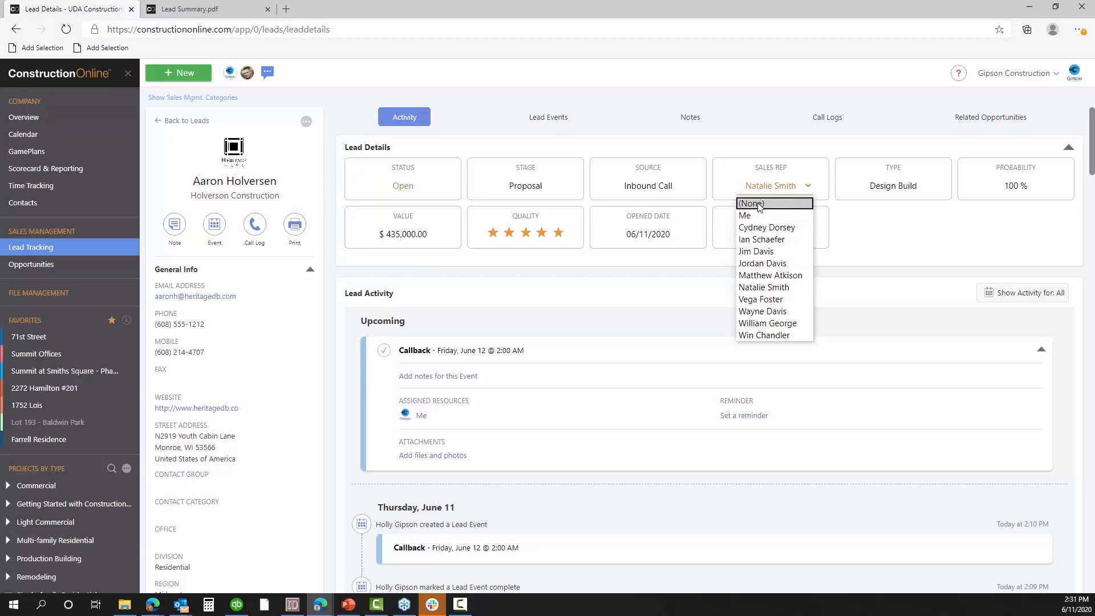
pyautogui.click(762, 263)
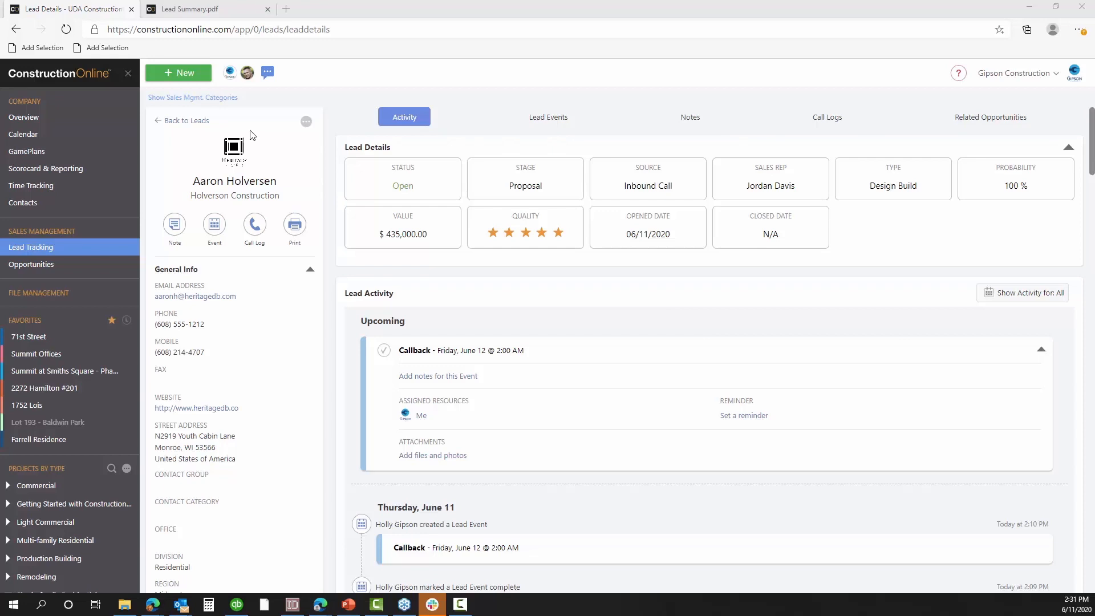
pyautogui.click(194, 121)
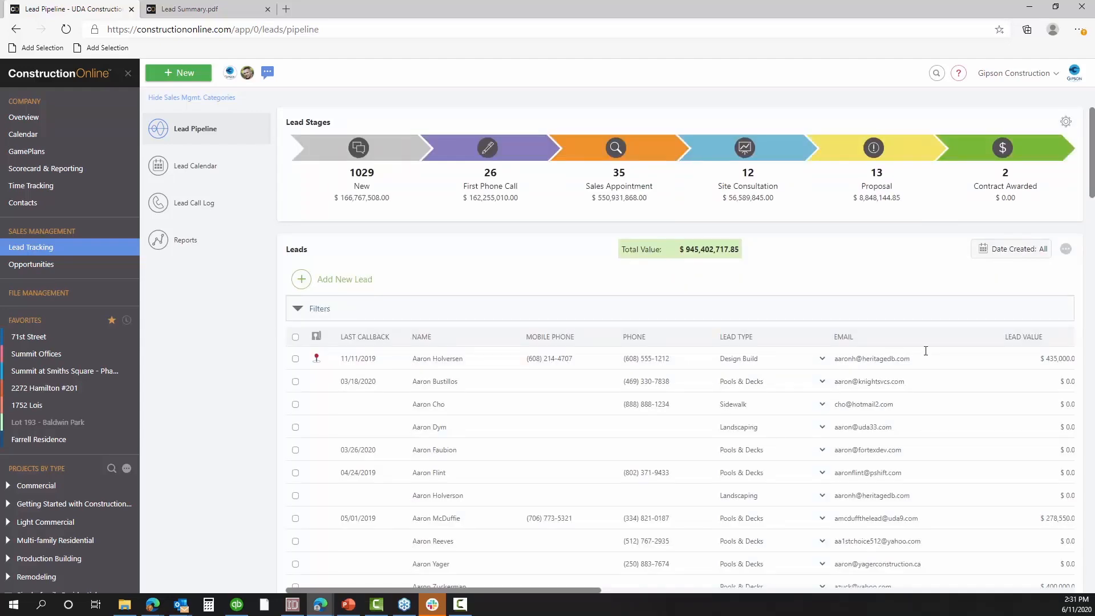
# Filter the pipeline's leads by the sales representative just assigned to the Holverson Construction lead
pyautogui.click(320, 309)
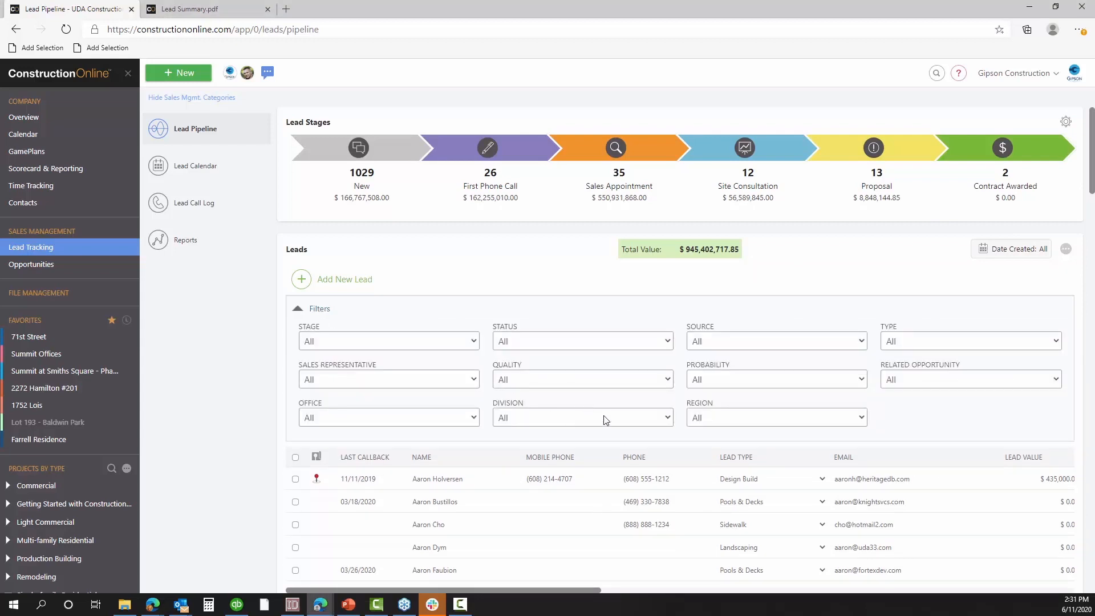
pyautogui.scroll(-3, 621, 411)
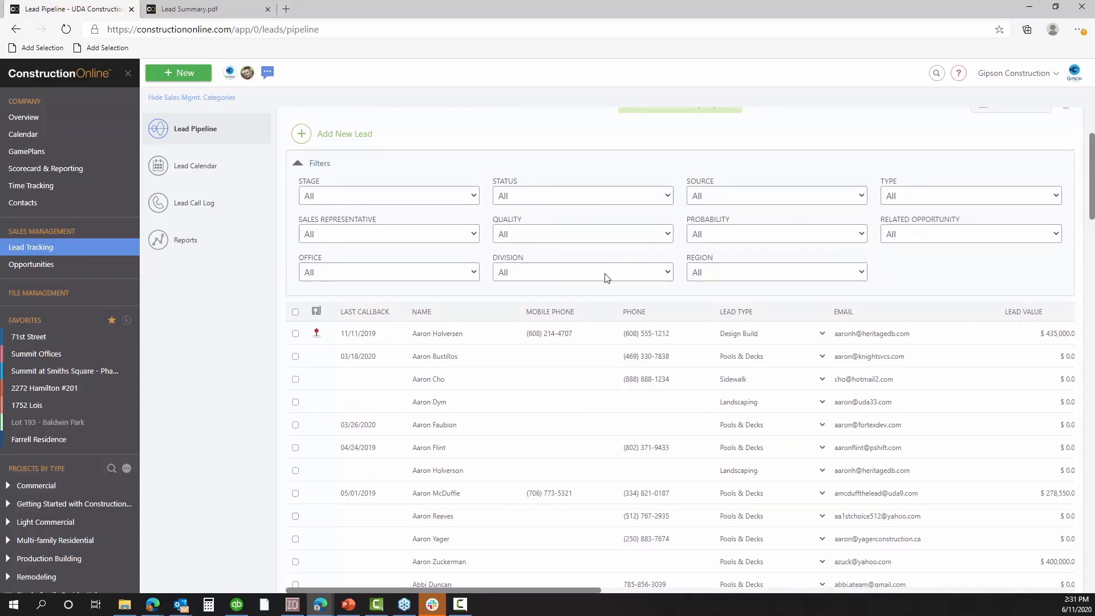
pyautogui.click(437, 235)
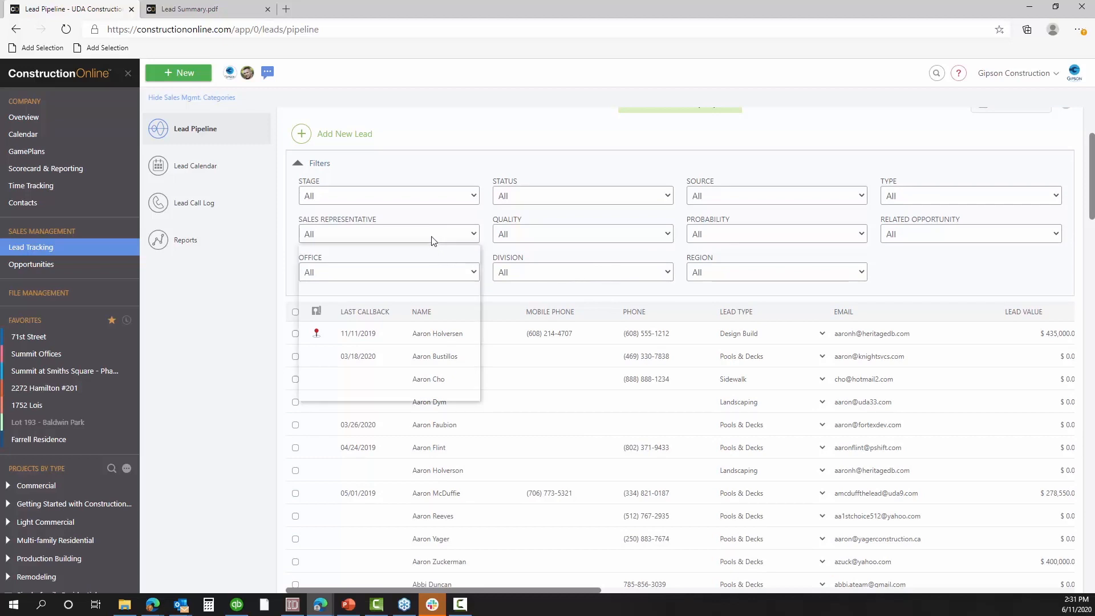
pyautogui.click(384, 311)
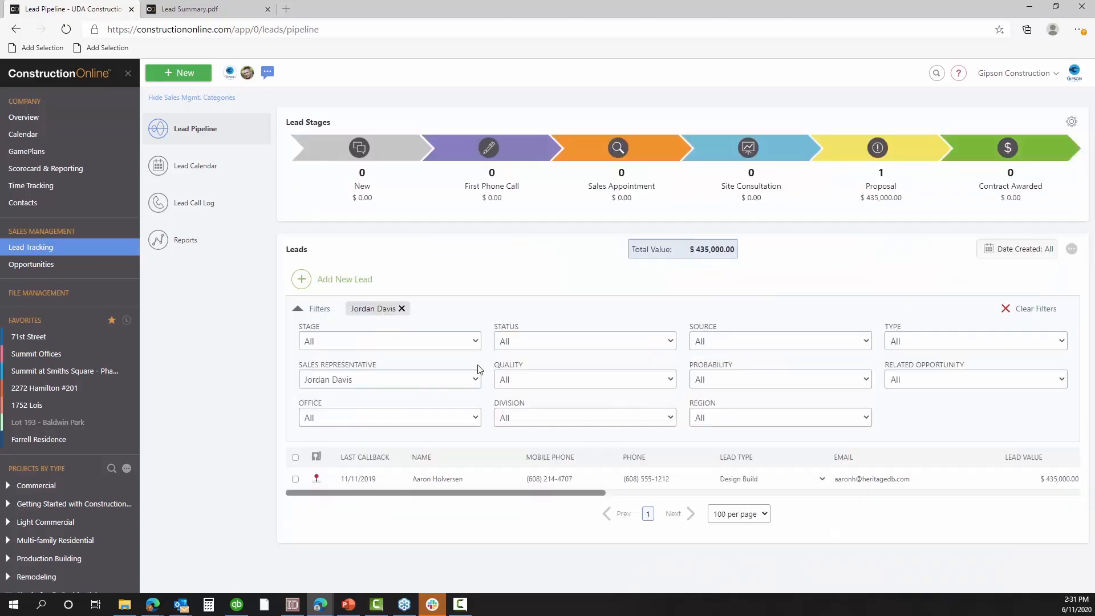
# Switch the sales representative filter to Me, review the matching leads, and remove and collapse the filters
pyautogui.click(368, 384)
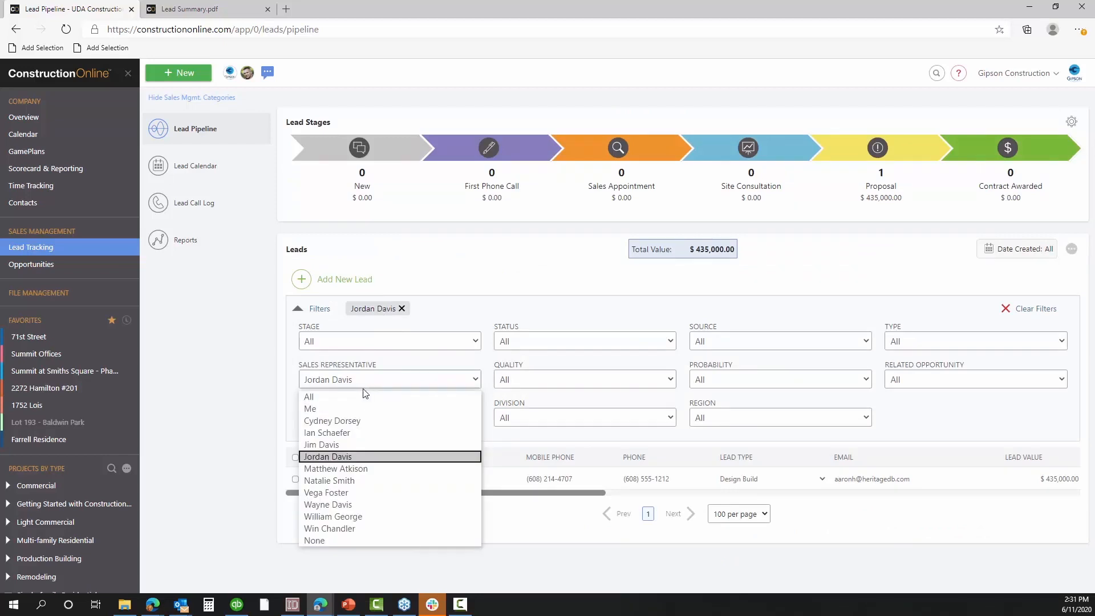
pyautogui.click(348, 411)
pyautogui.scroll(-5, 618, 456)
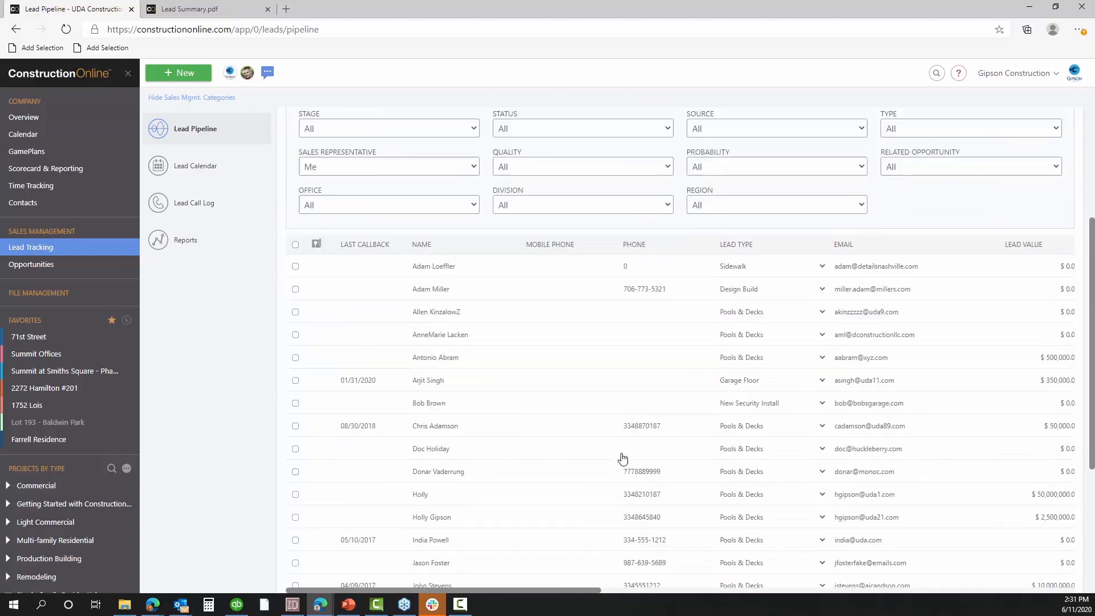
pyautogui.scroll(5, 622, 453)
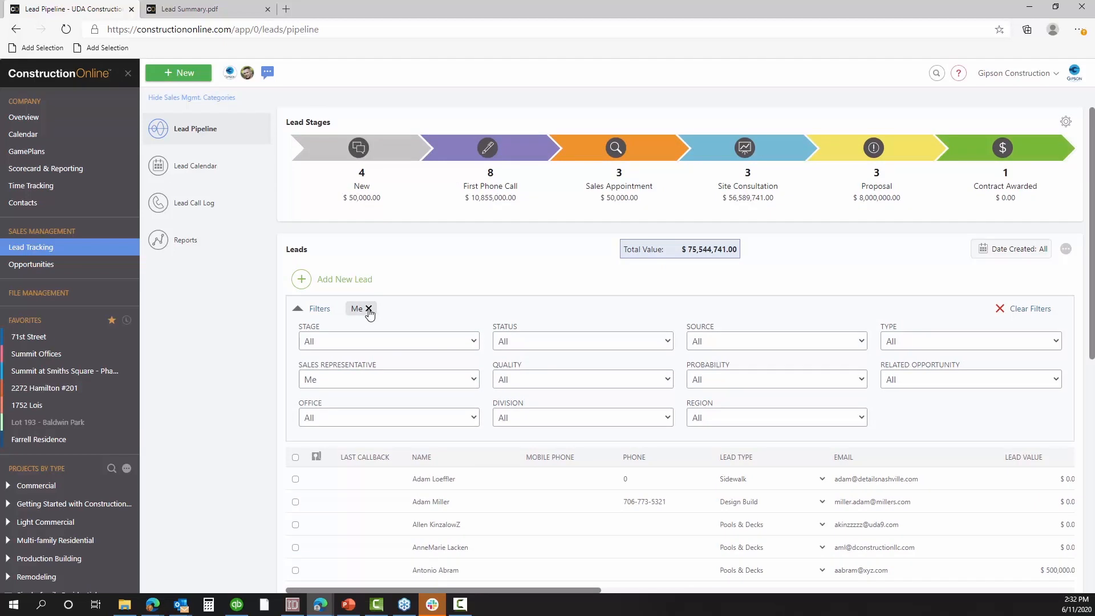
pyautogui.click(368, 309)
pyautogui.click(316, 311)
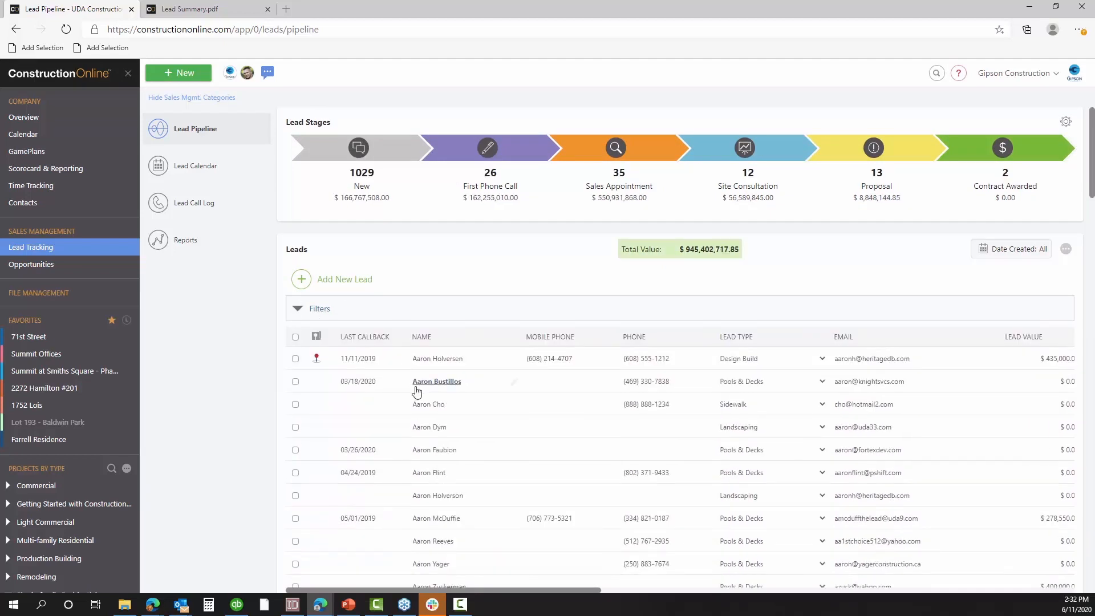
# Look through the full lead list, view the details of the lead last called back on 03/26/2020, and return to the list
pyautogui.scroll(-4, 854, 279)
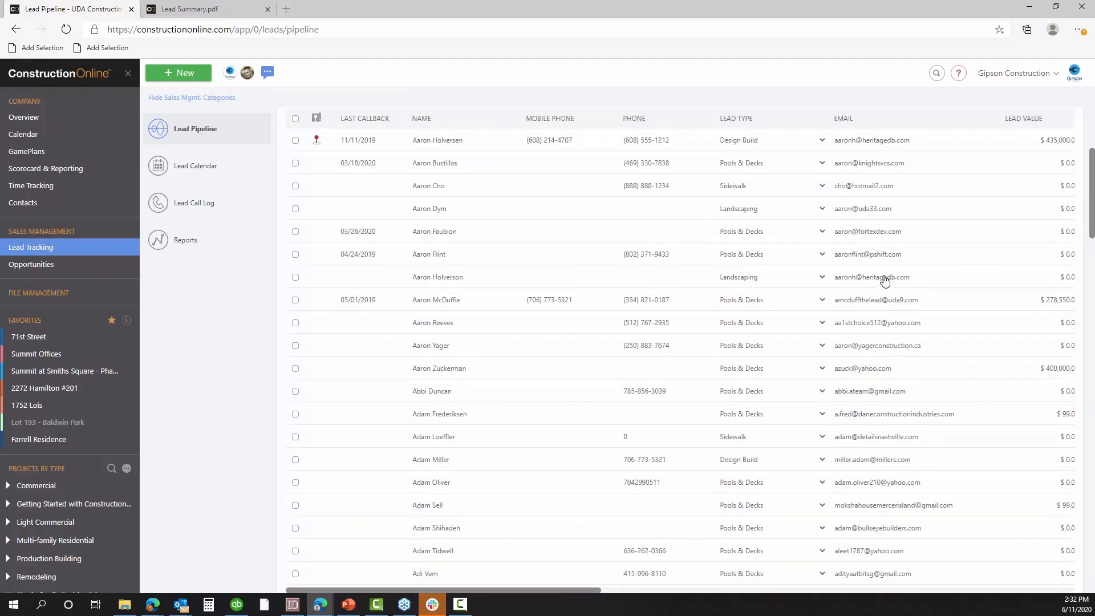
pyautogui.scroll(4, 884, 280)
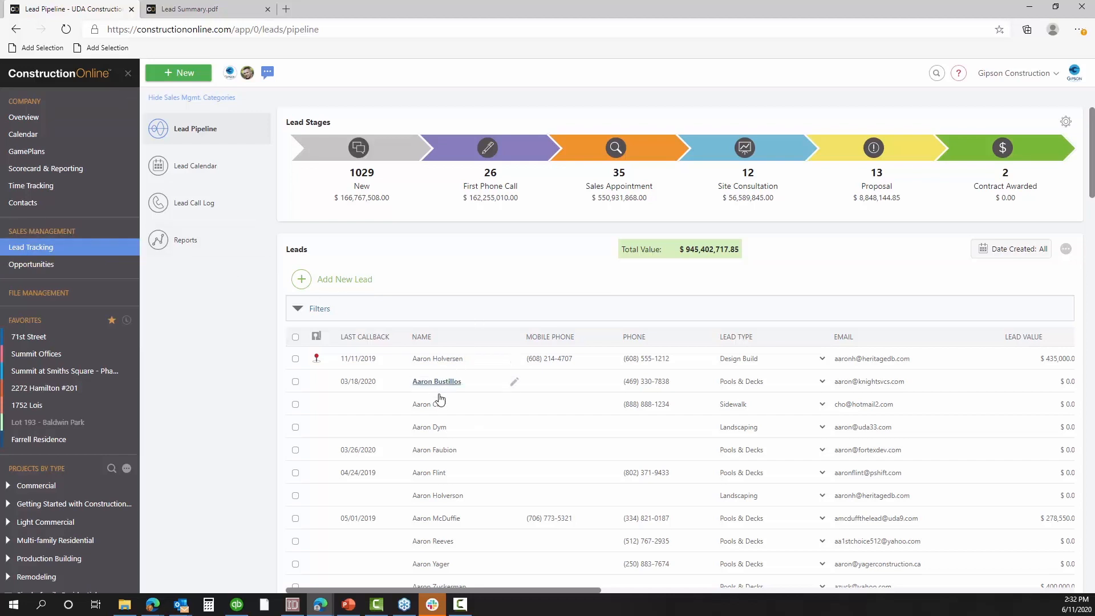
pyautogui.click(436, 450)
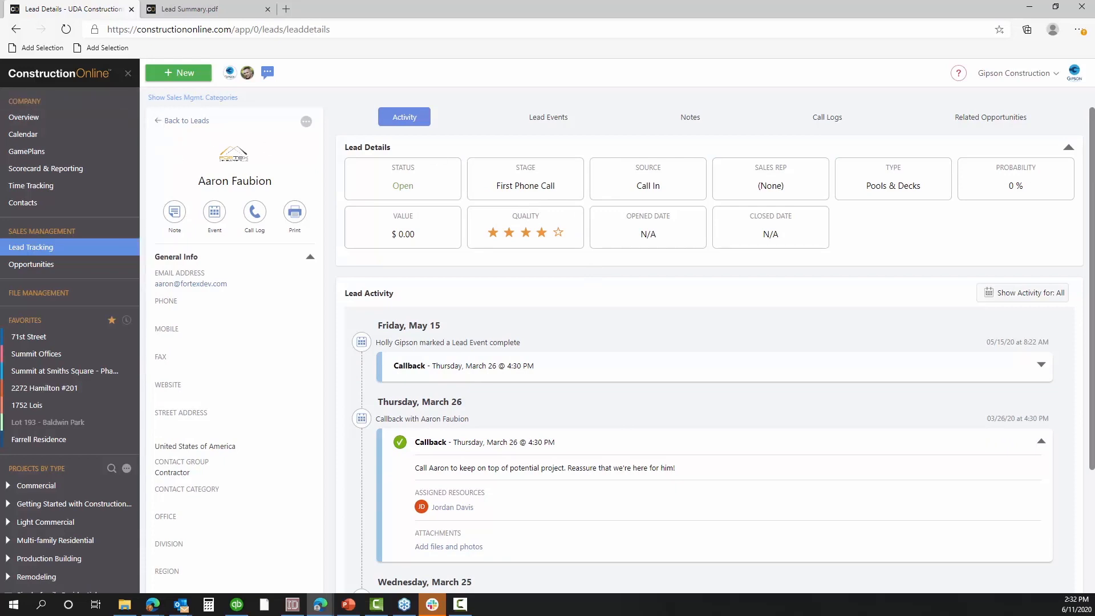
pyautogui.click(177, 122)
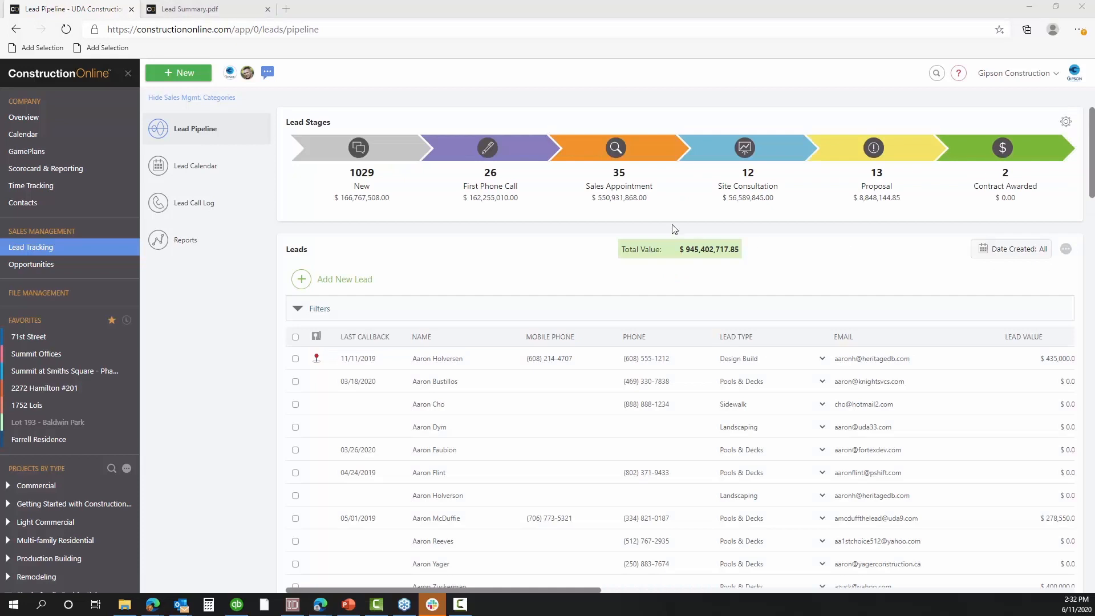
# Review the actions available for the pinned Holverson Construction lead in the list and view its lead timeline
pyautogui.scroll(-4, 550, 259)
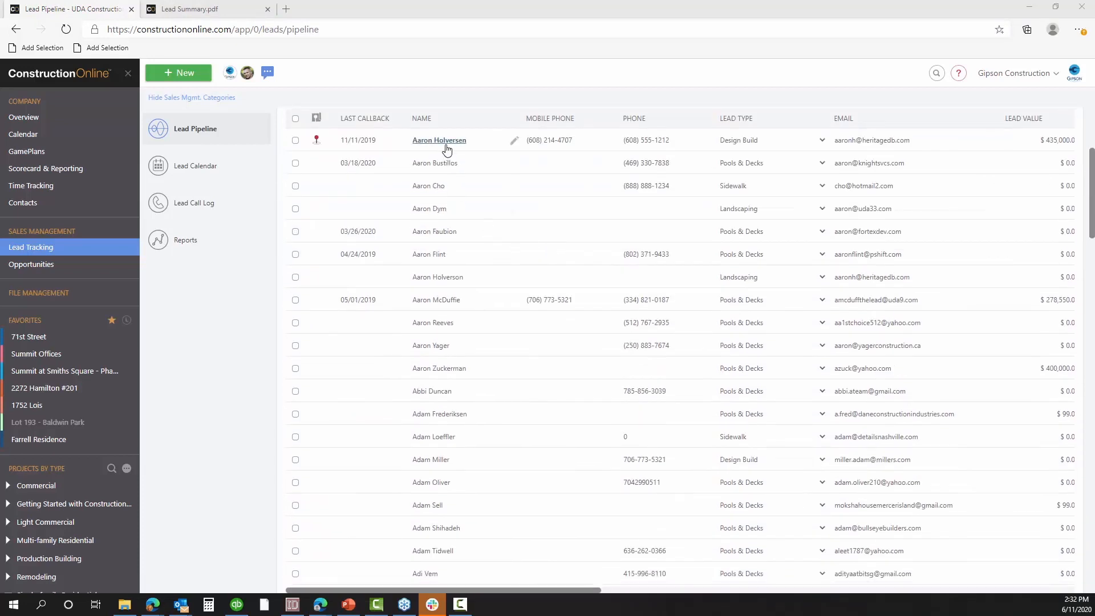
pyautogui.rightClick(445, 146)
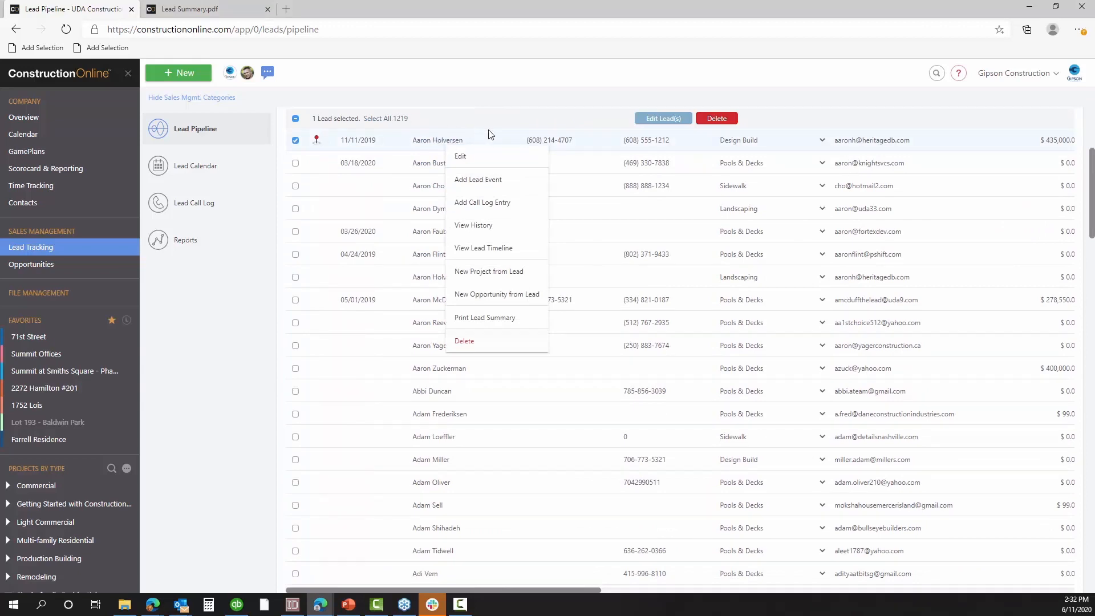
pyautogui.scroll(1, 488, 137)
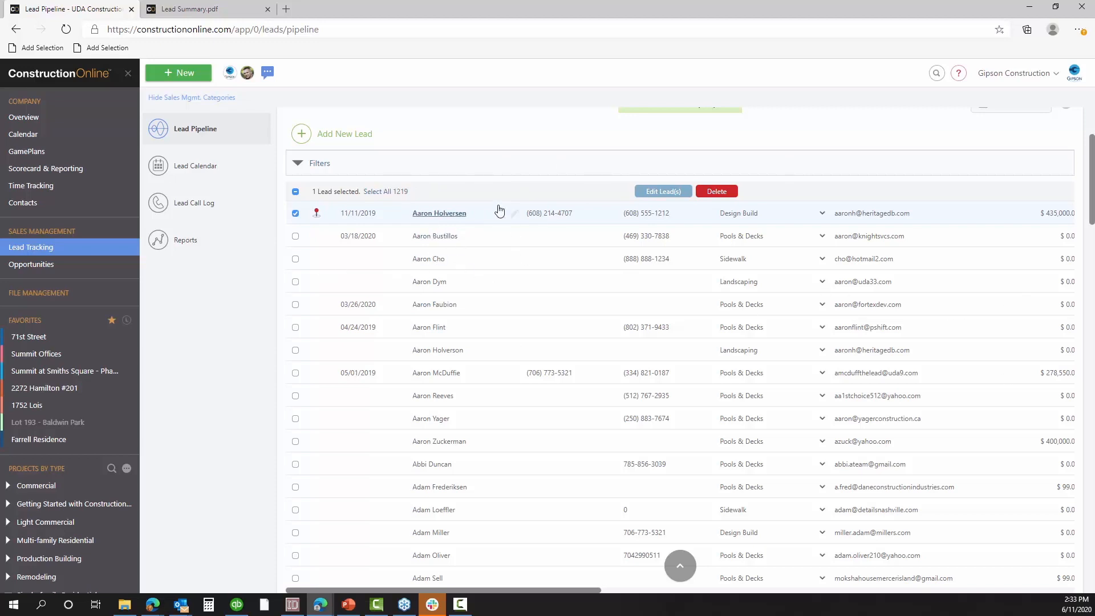
pyautogui.rightClick(451, 215)
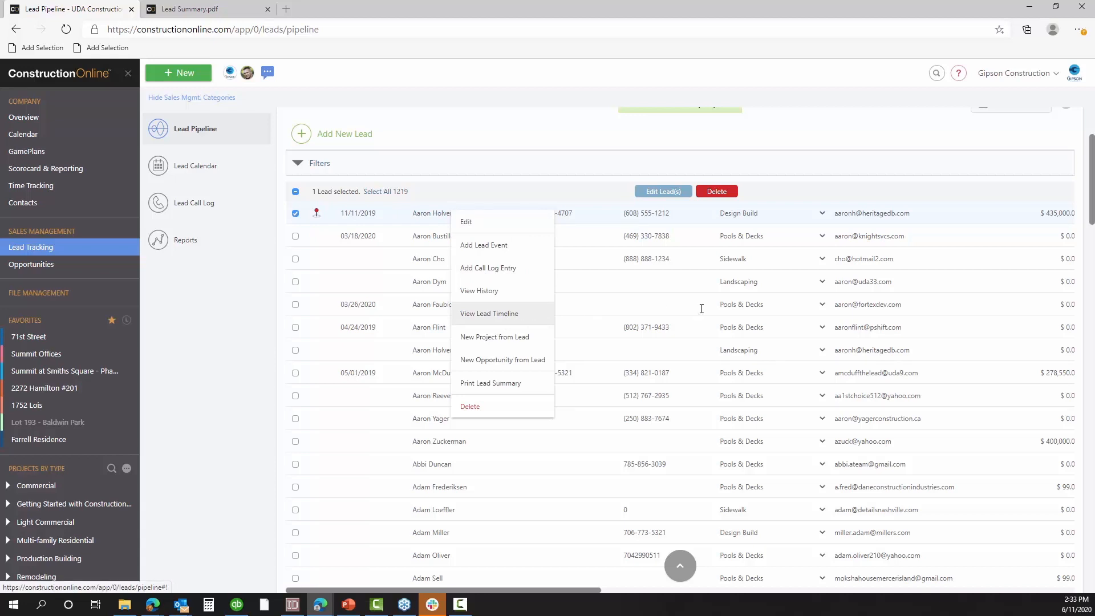
pyautogui.click(520, 324)
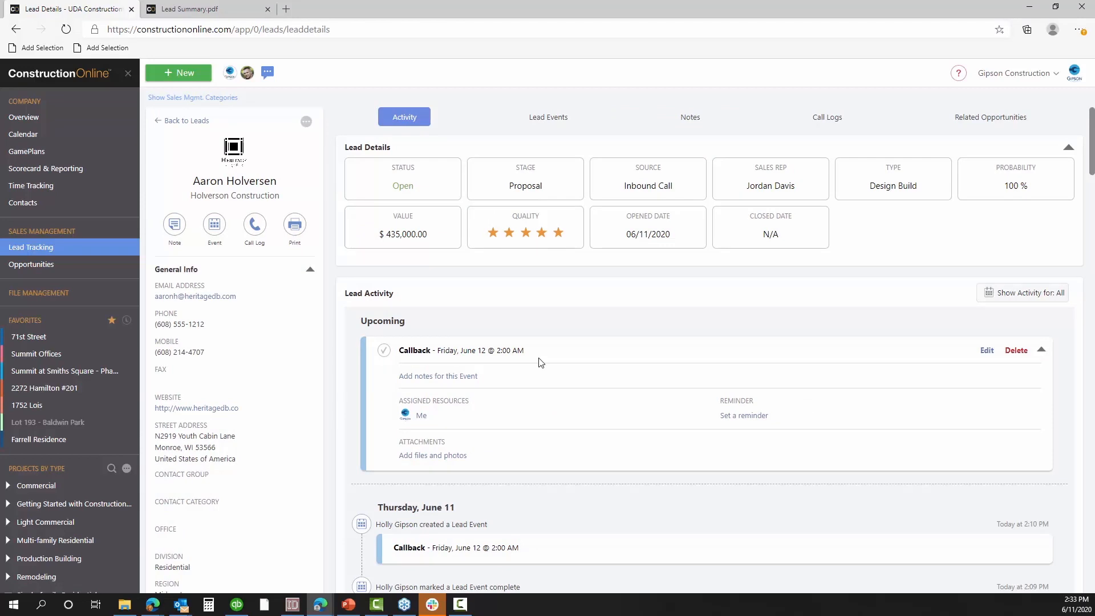
# Open the UDA Technologies events page in a new browser tab and look through the upcoming webinars
pyautogui.click(285, 9)
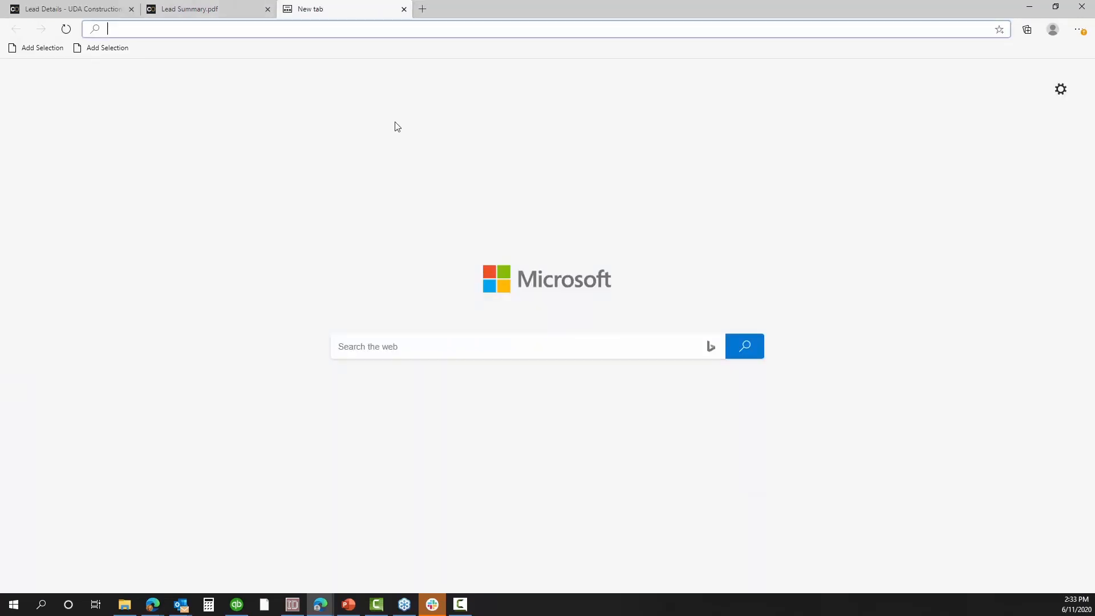
pyautogui.write('uda')
pyautogui.press('Return')
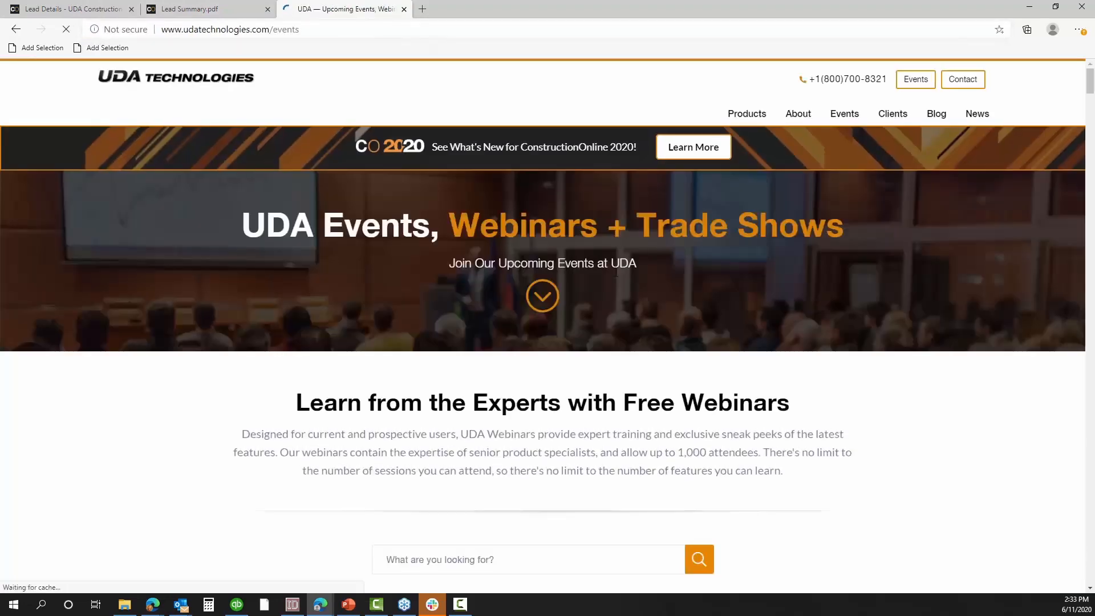
pyautogui.scroll(-4, 617, 280)
pyautogui.scroll(-3, 616, 280)
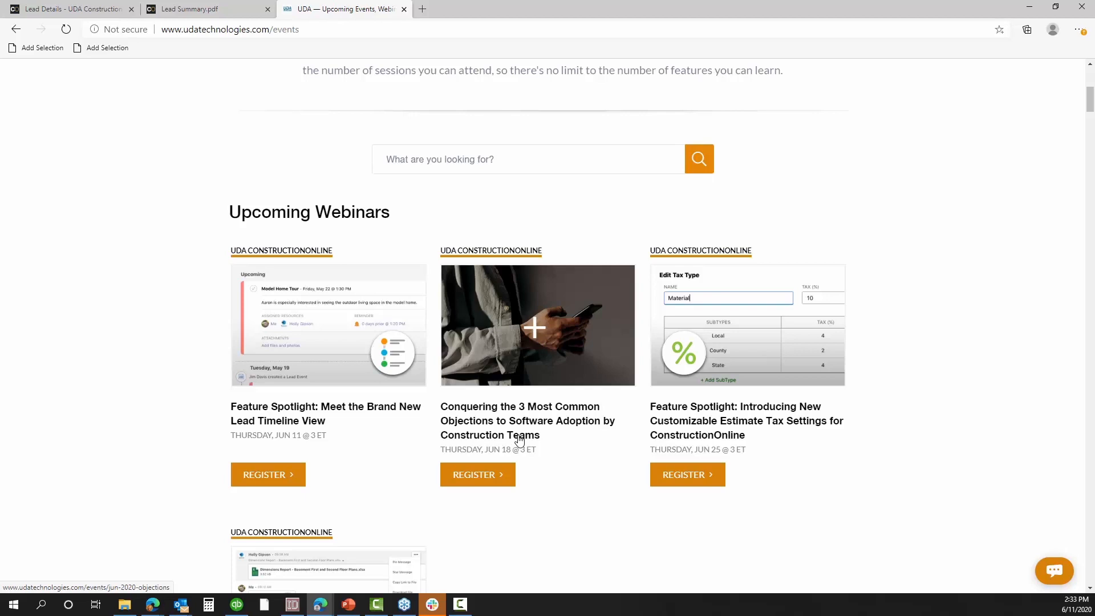
pyautogui.scroll(-3, 543, 454)
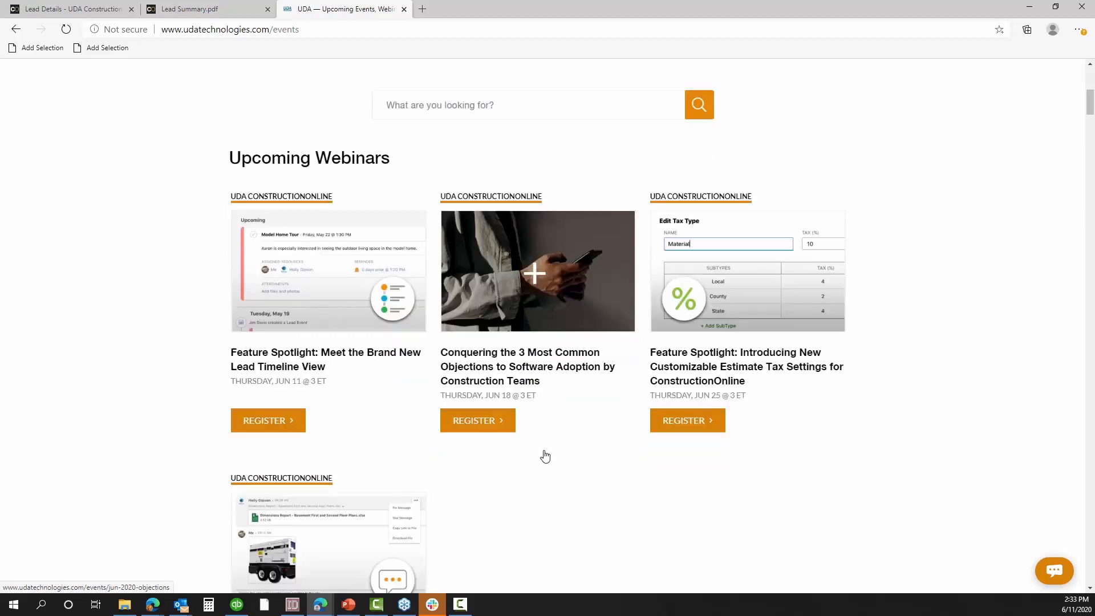